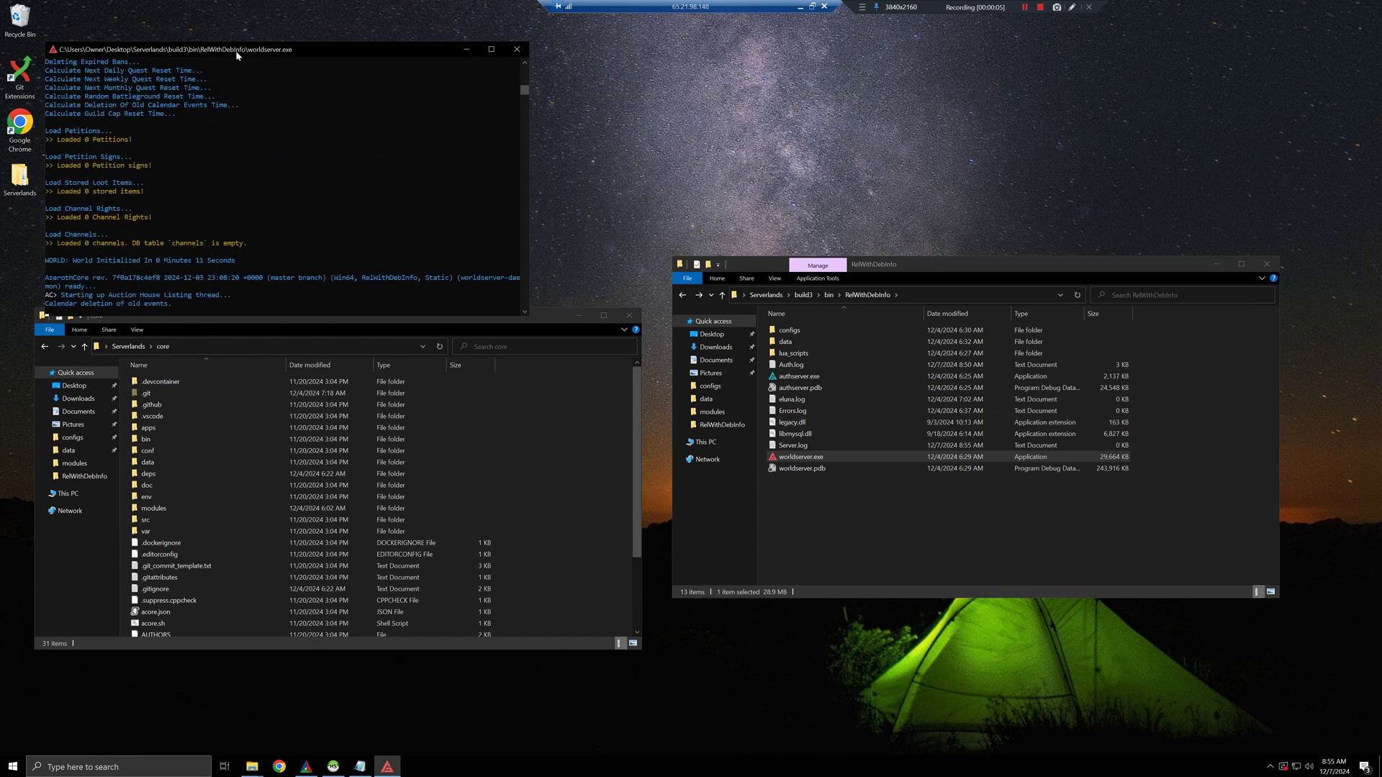
Step: Shut the world server down with 'server restart' and relaunch worldserver.exe from RelWithDebInfo
left_click_drag(237, 55, 298, 38)
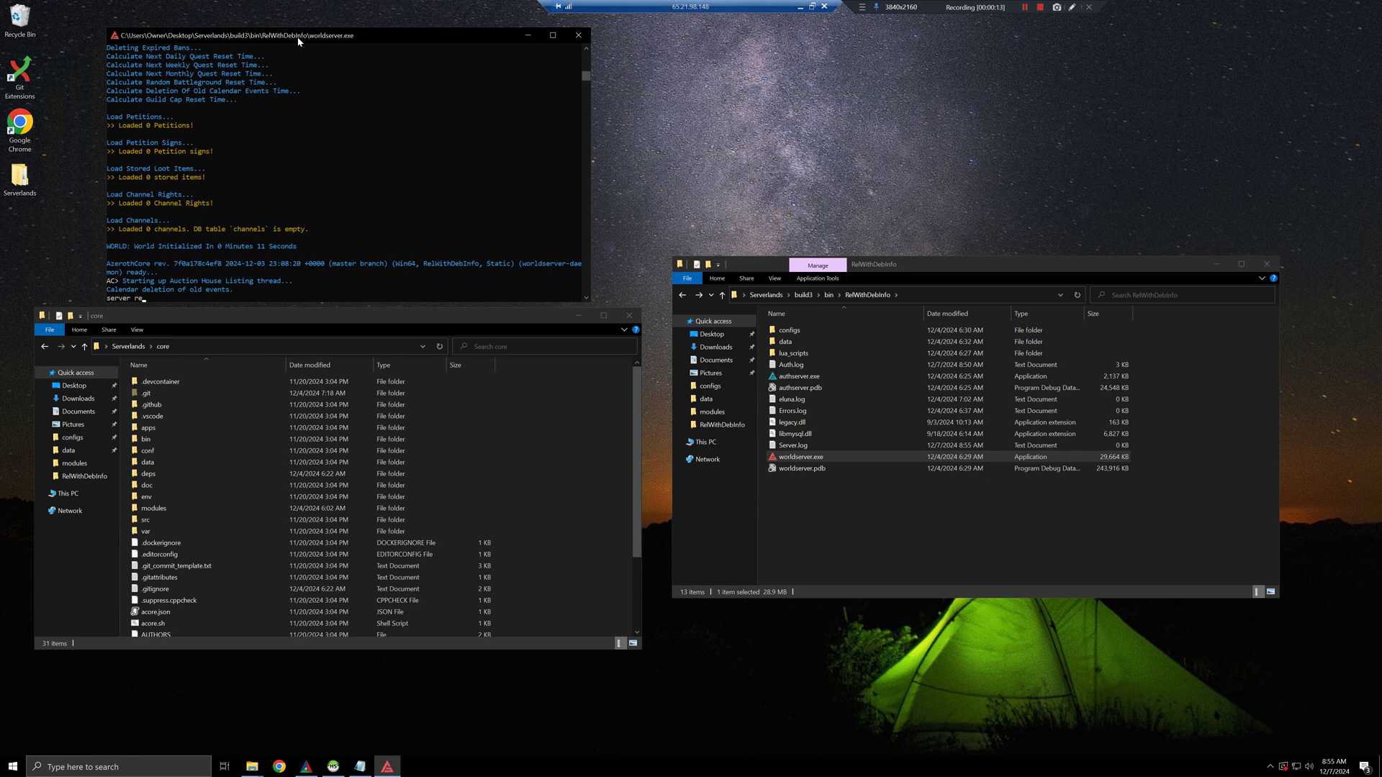
key("Return")
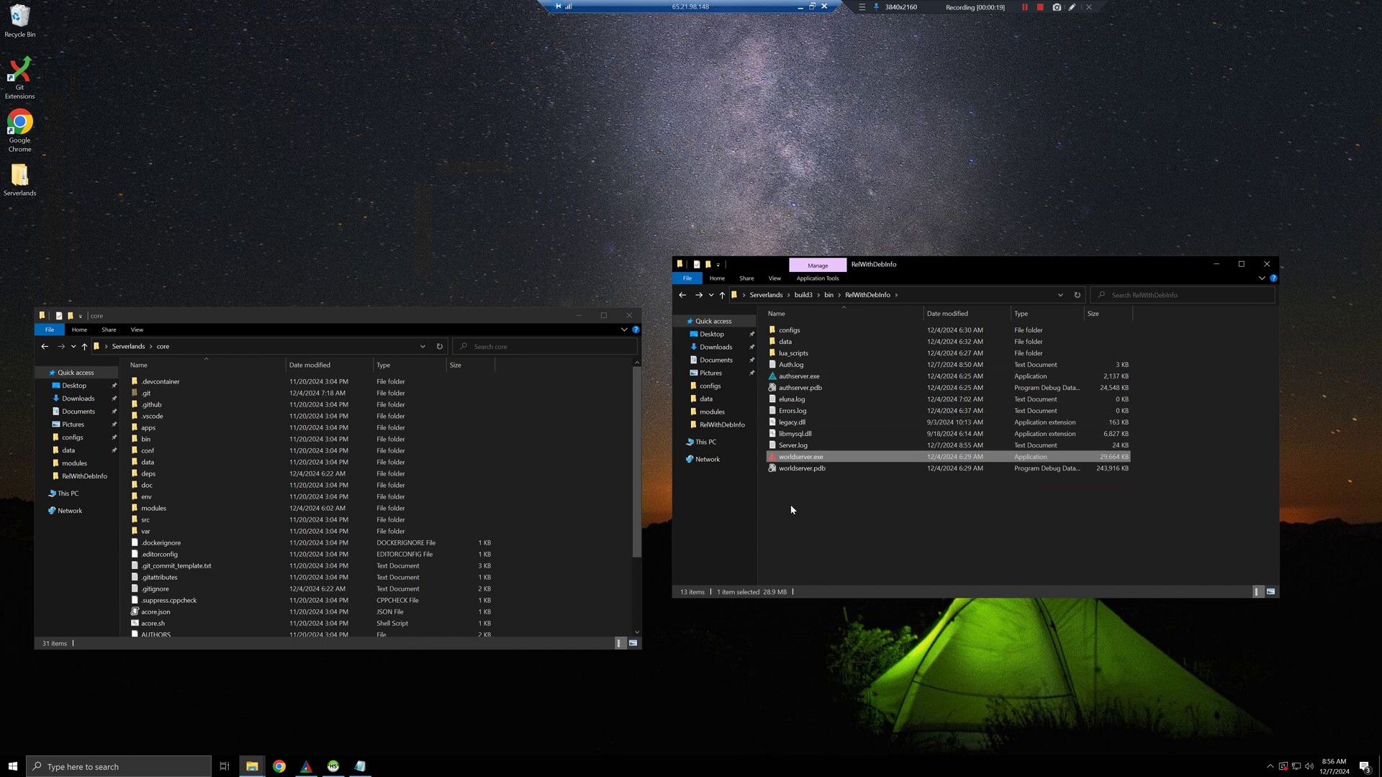
double_click(869, 459)
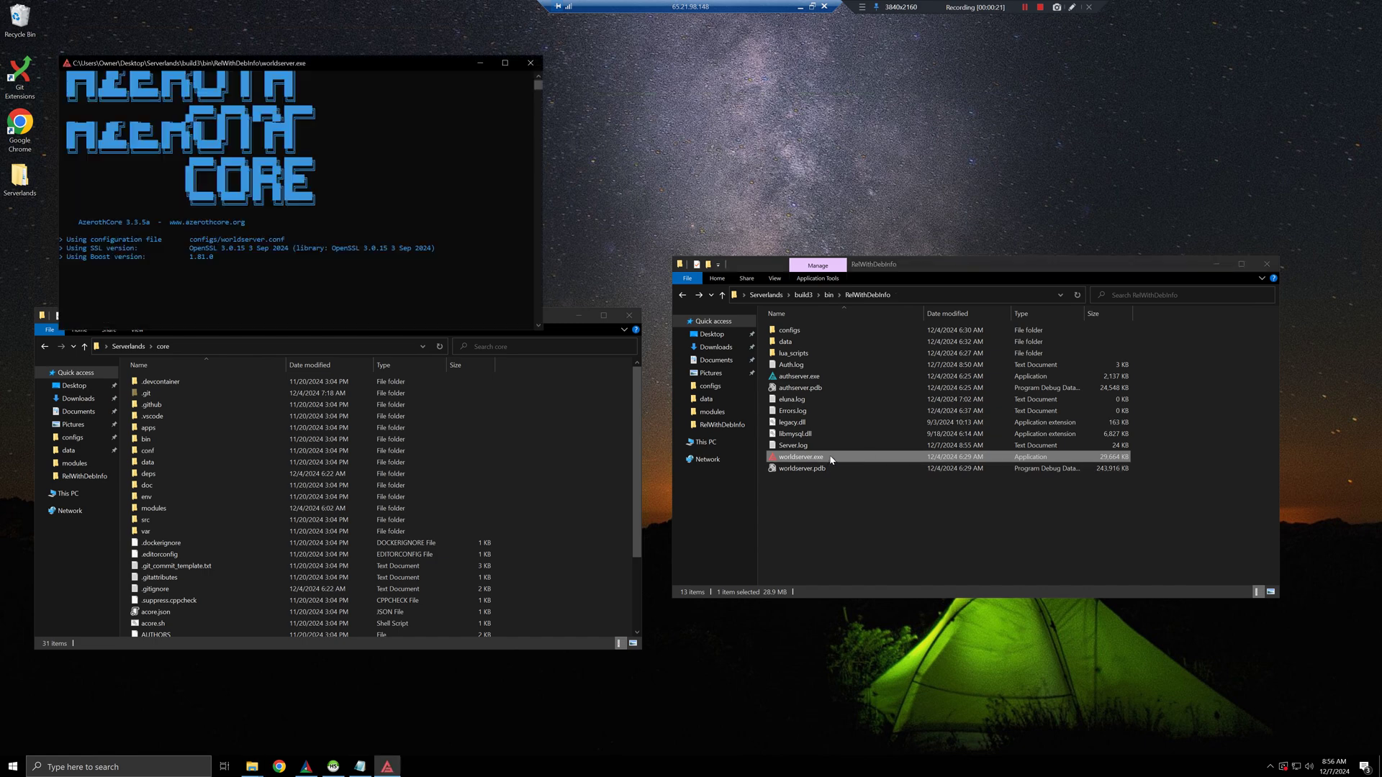
left_click(835, 492)
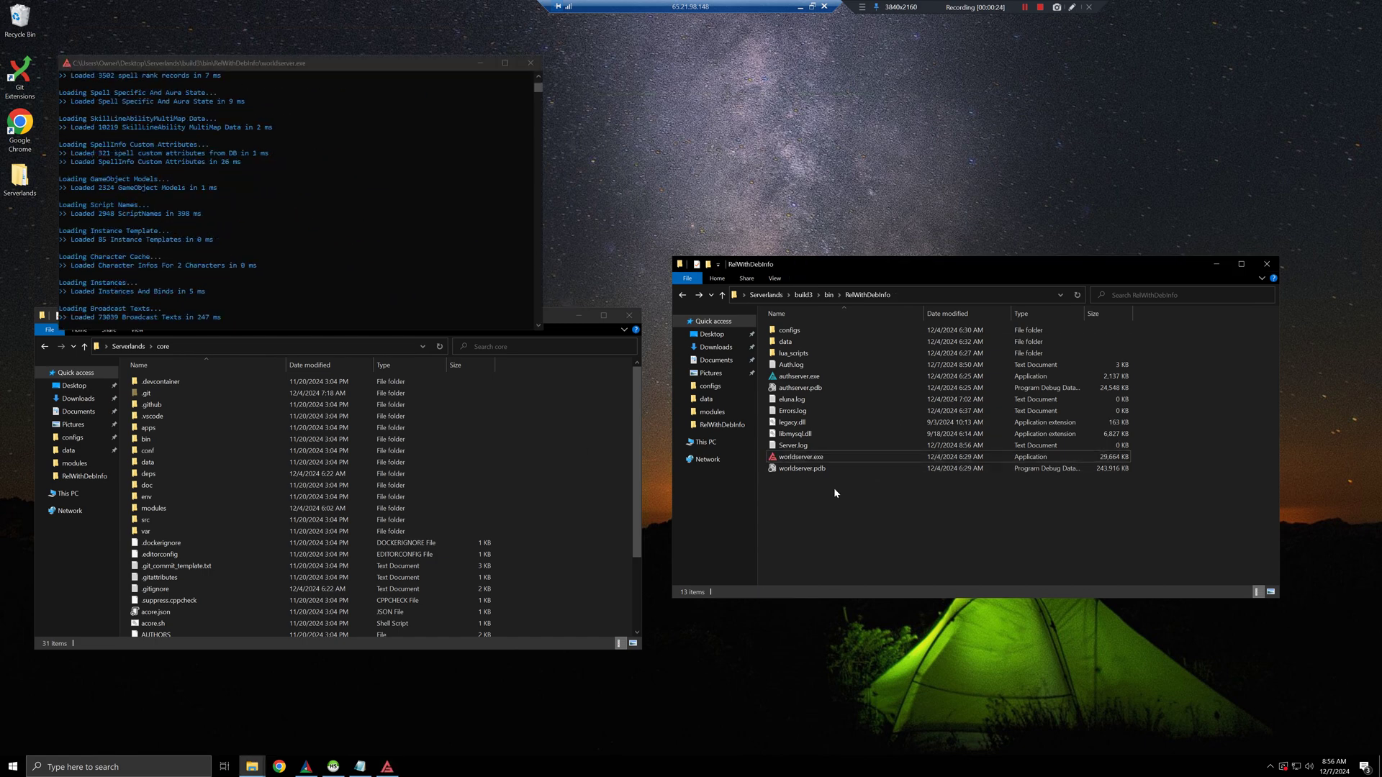
Step: Add an empty New Text Document.txt to RelWithDebInfo, keeping its default name
right_click(835, 492)
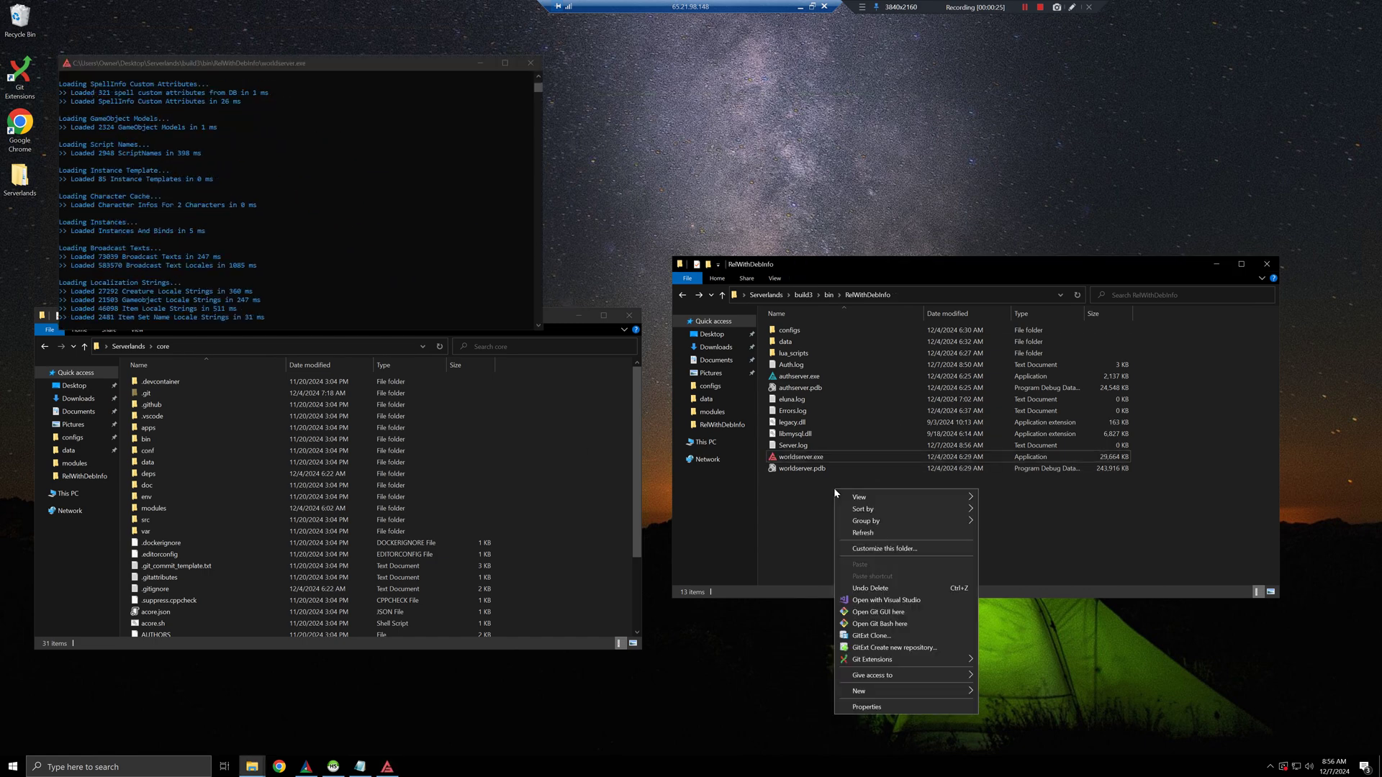
mouse_move(936, 691)
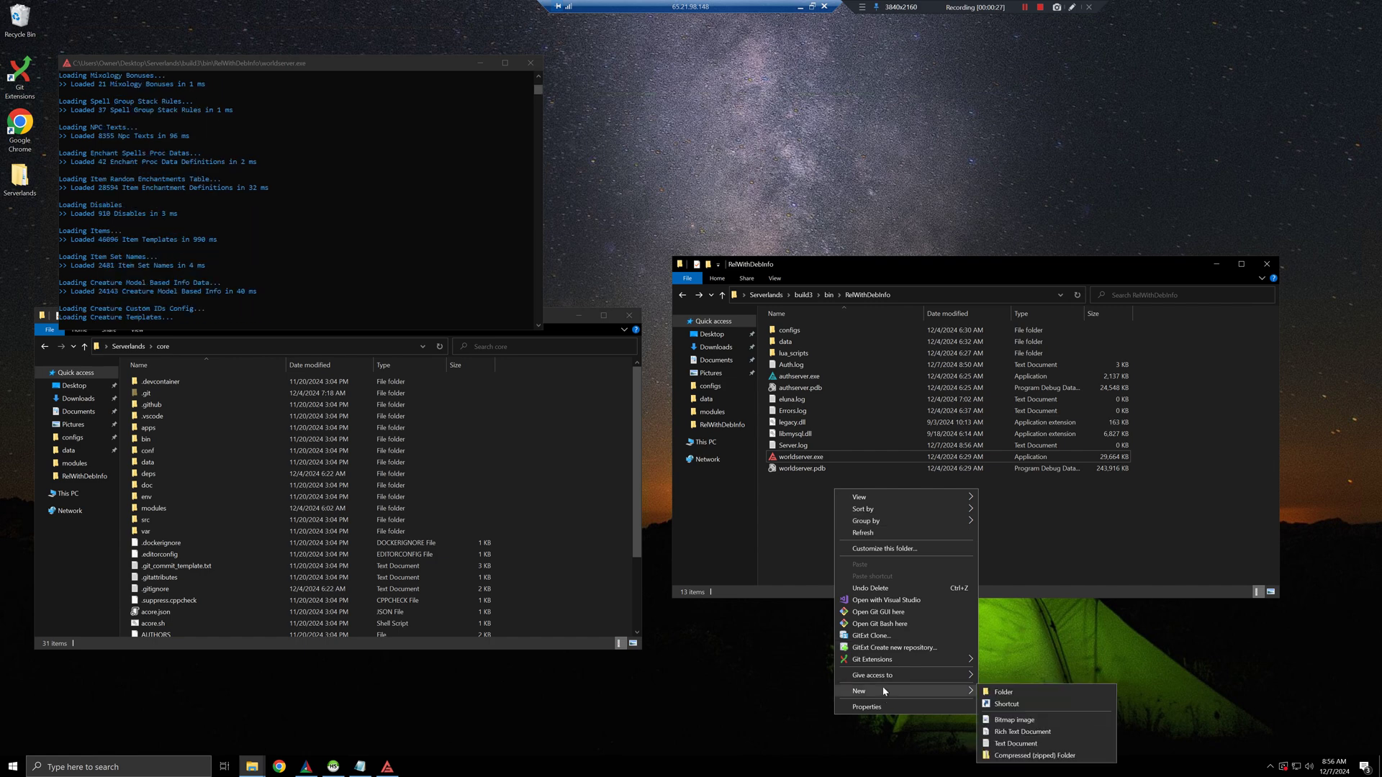
left_click(1016, 743)
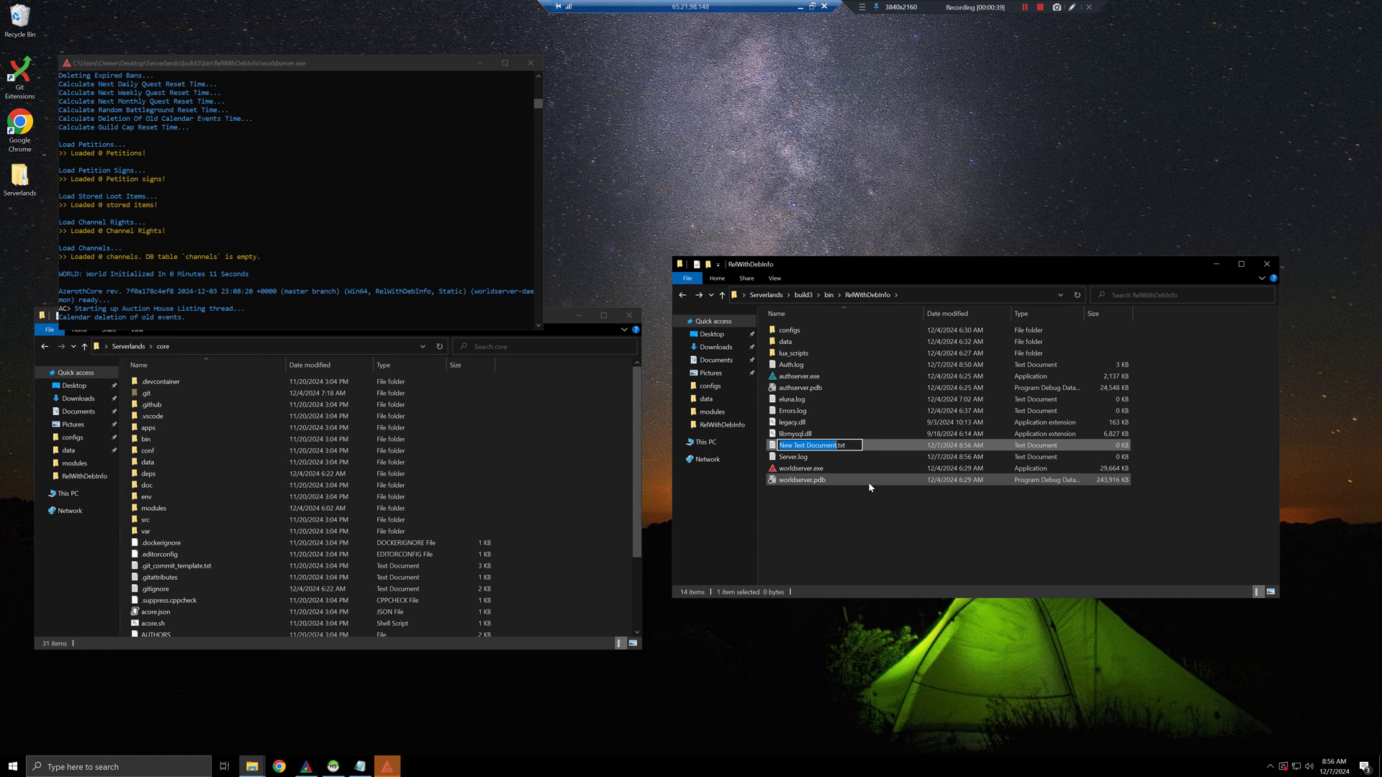
key("BackSpace")
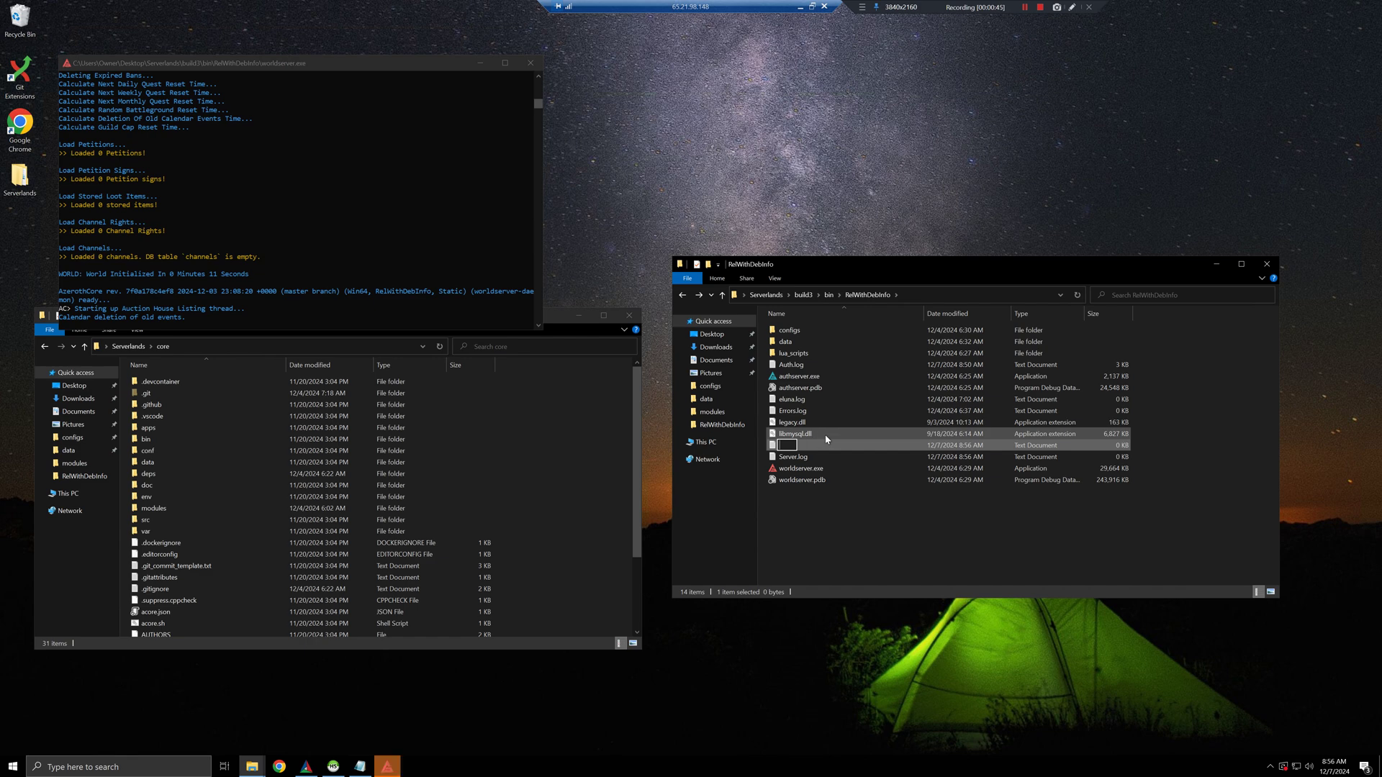
key("Escape")
left_click(847, 524)
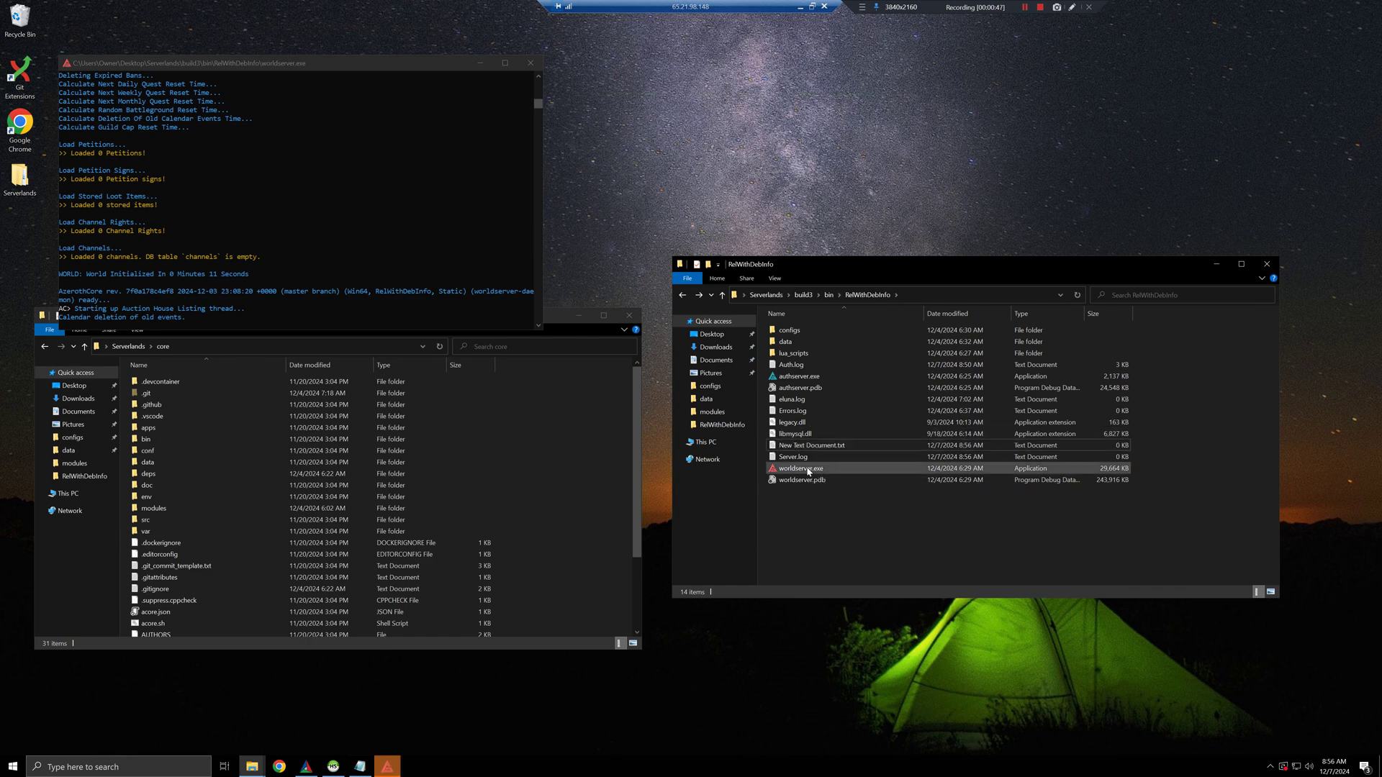
key("super")
type("con")
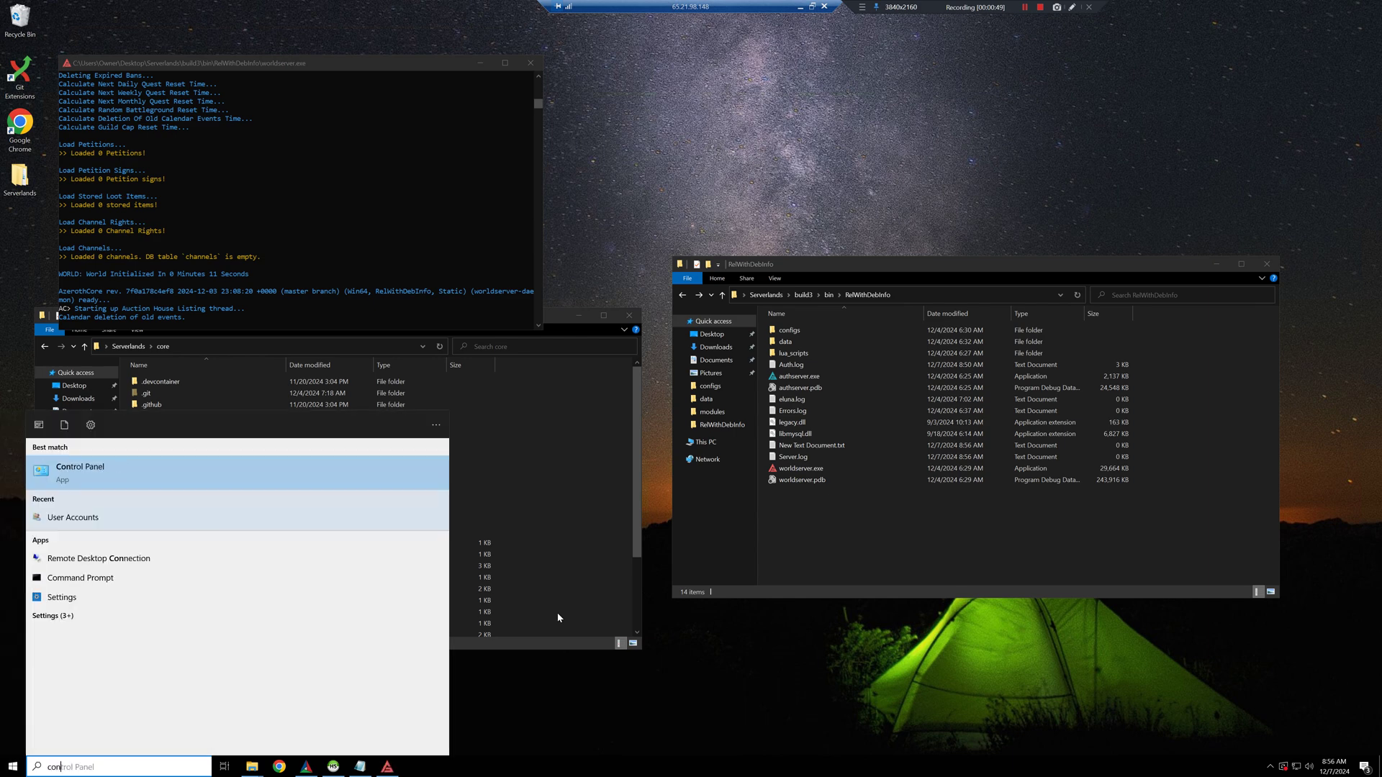
type("trol")
key("Return")
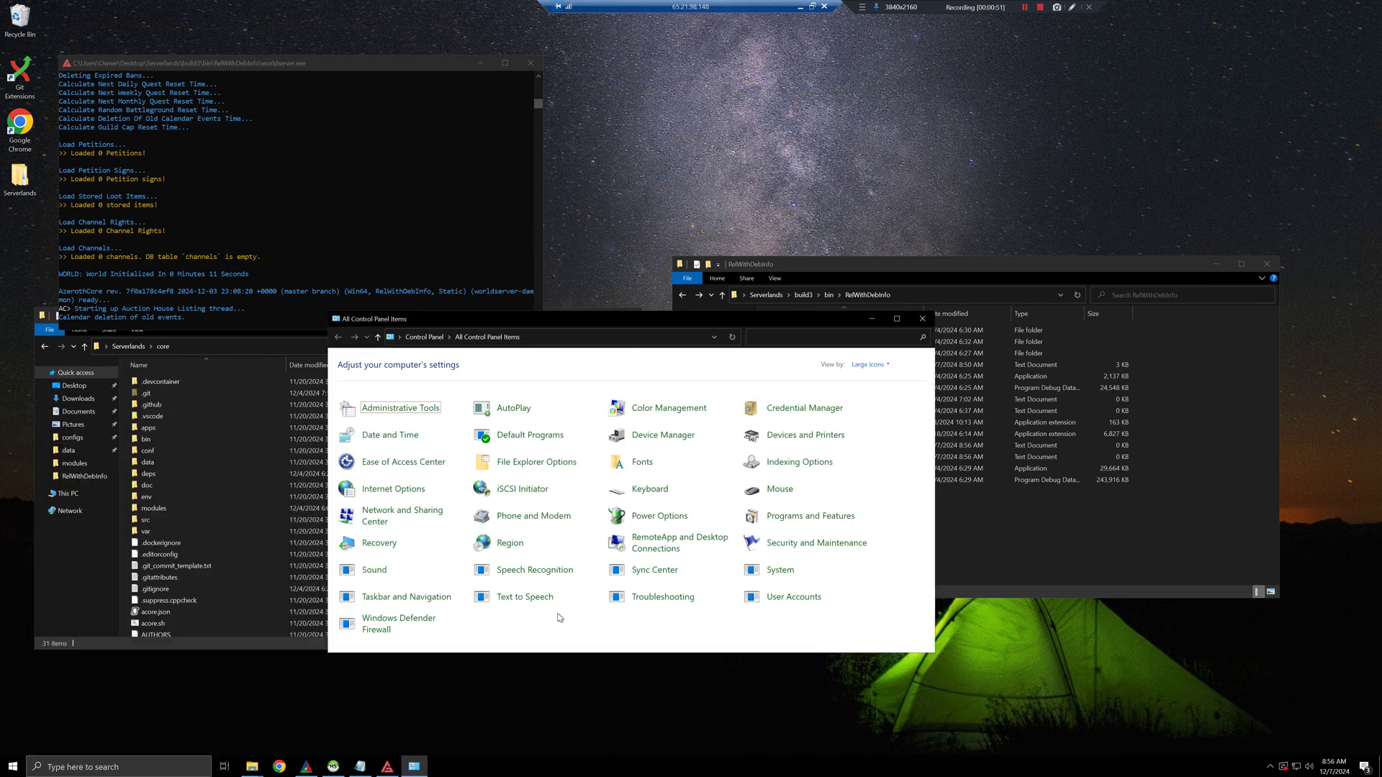
left_click(522, 464)
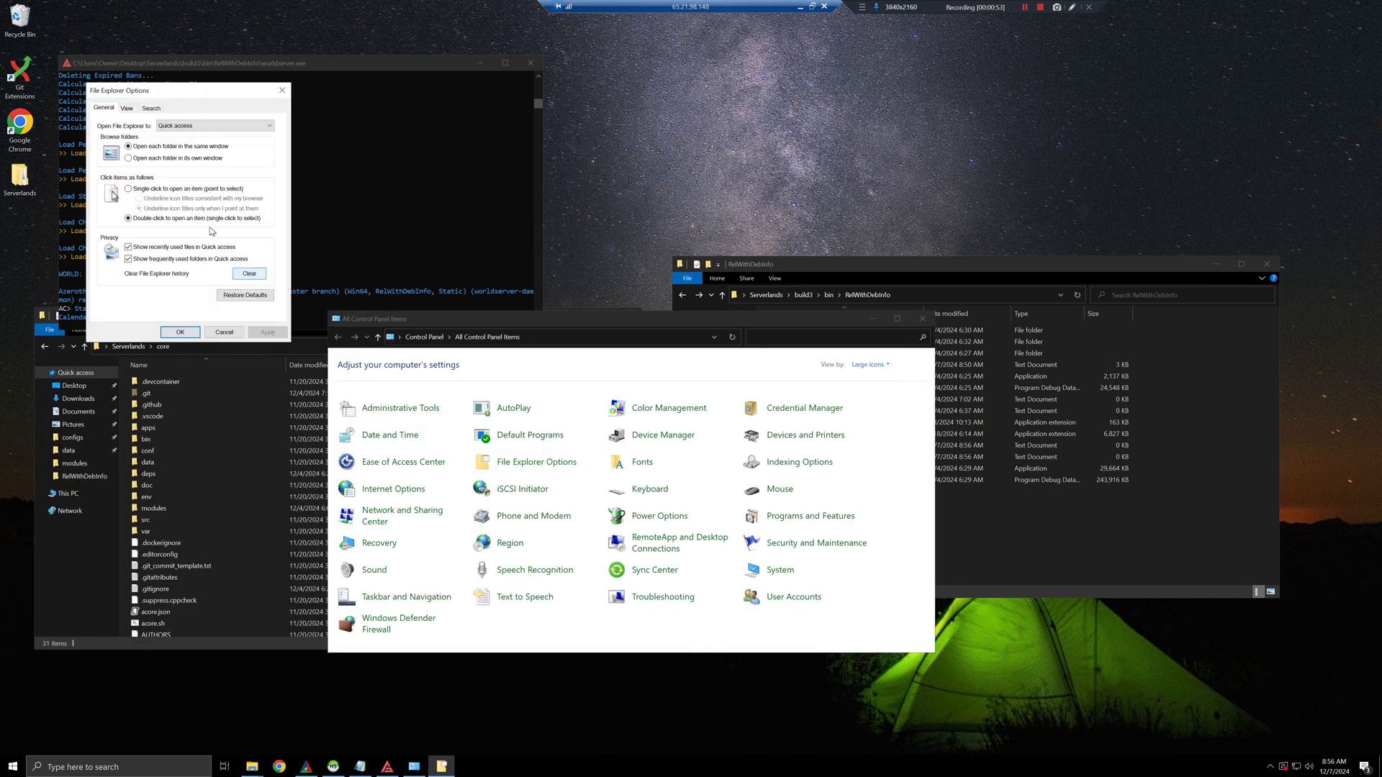
left_click(126, 108)
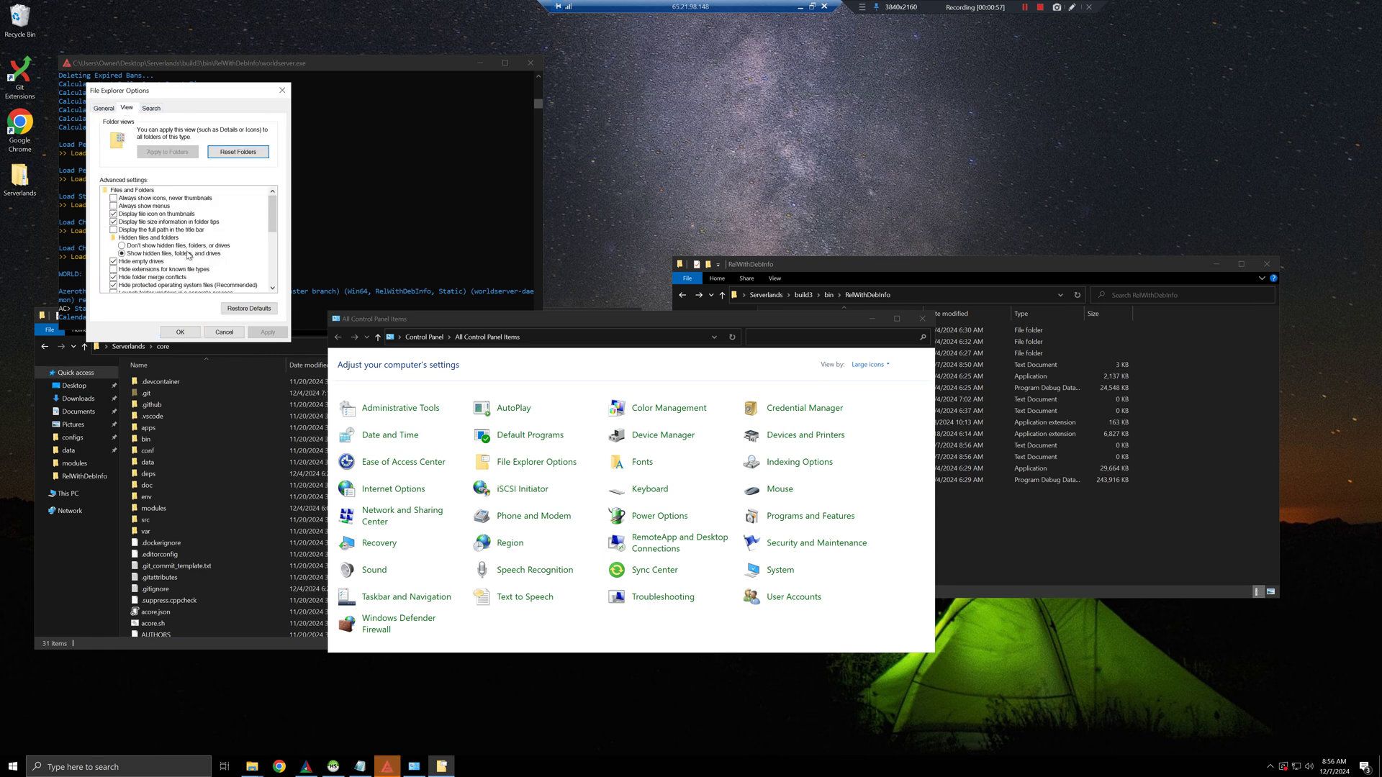
left_click(165, 271)
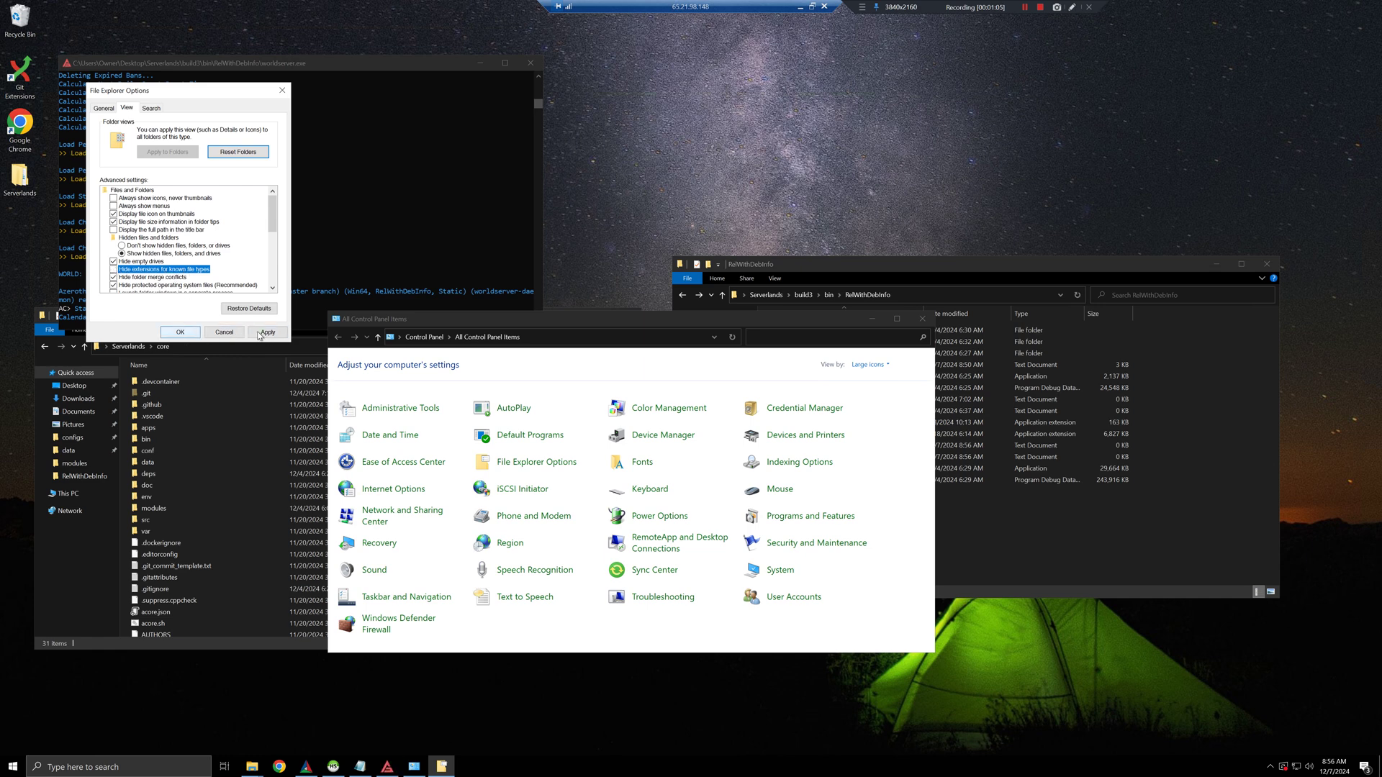
left_click_drag(817, 318, 795, 377)
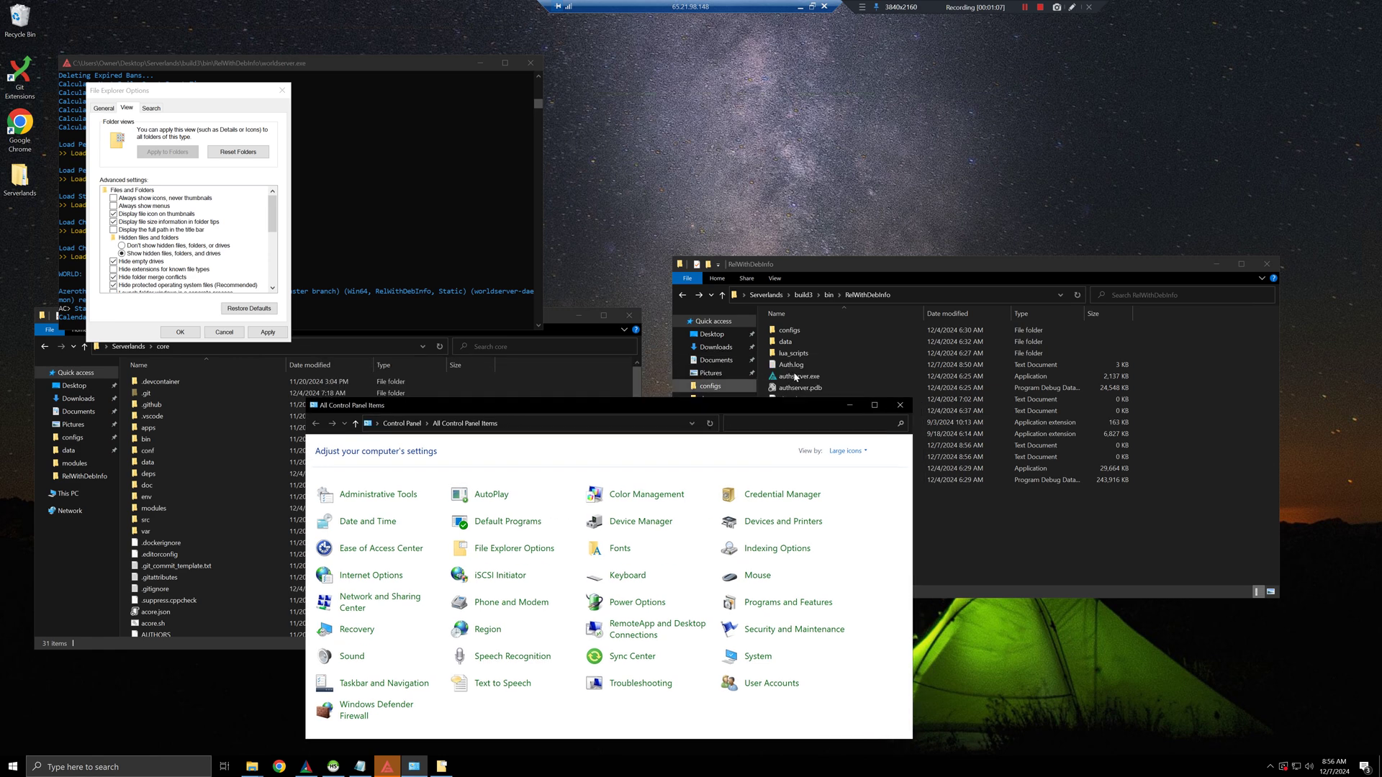
left_click(849, 405)
left_click(163, 269)
left_click(122, 270)
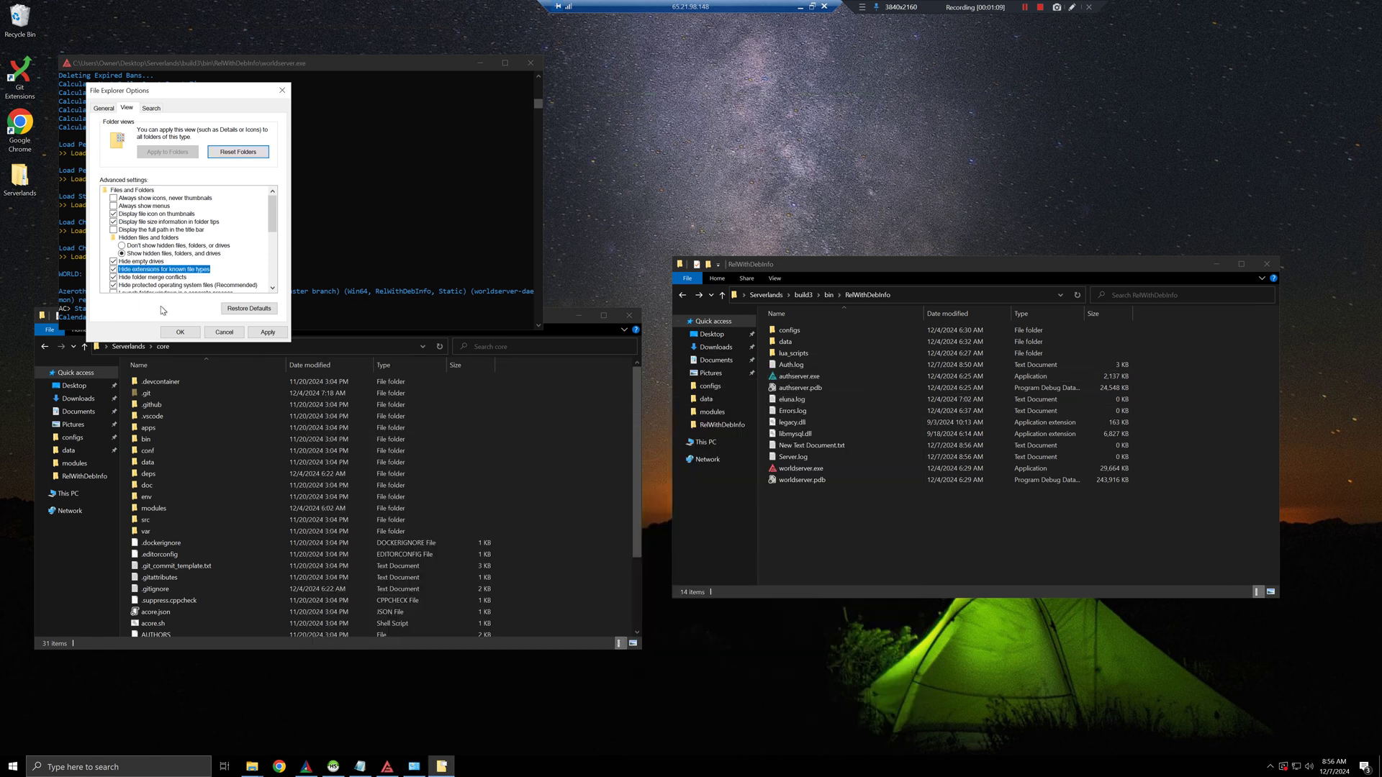
left_click(267, 332)
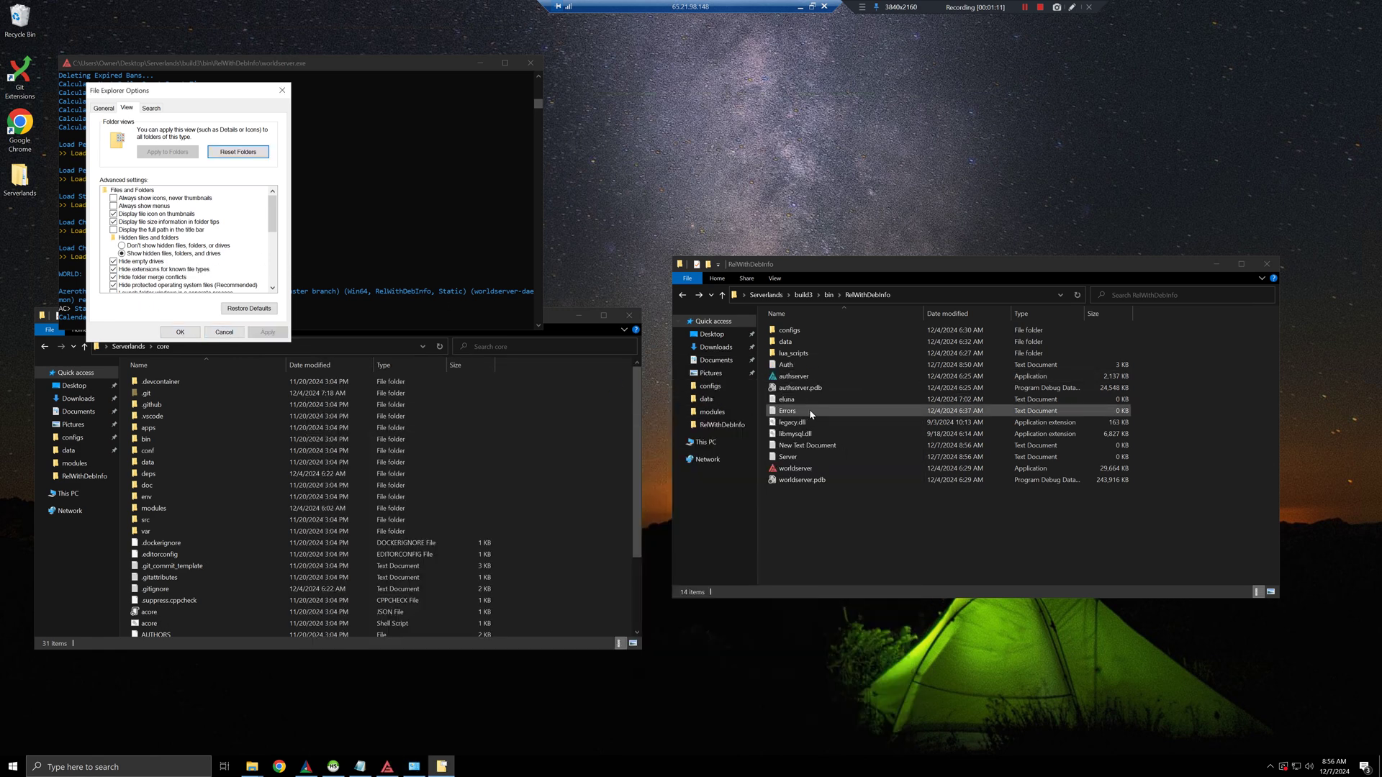
left_click(794, 412)
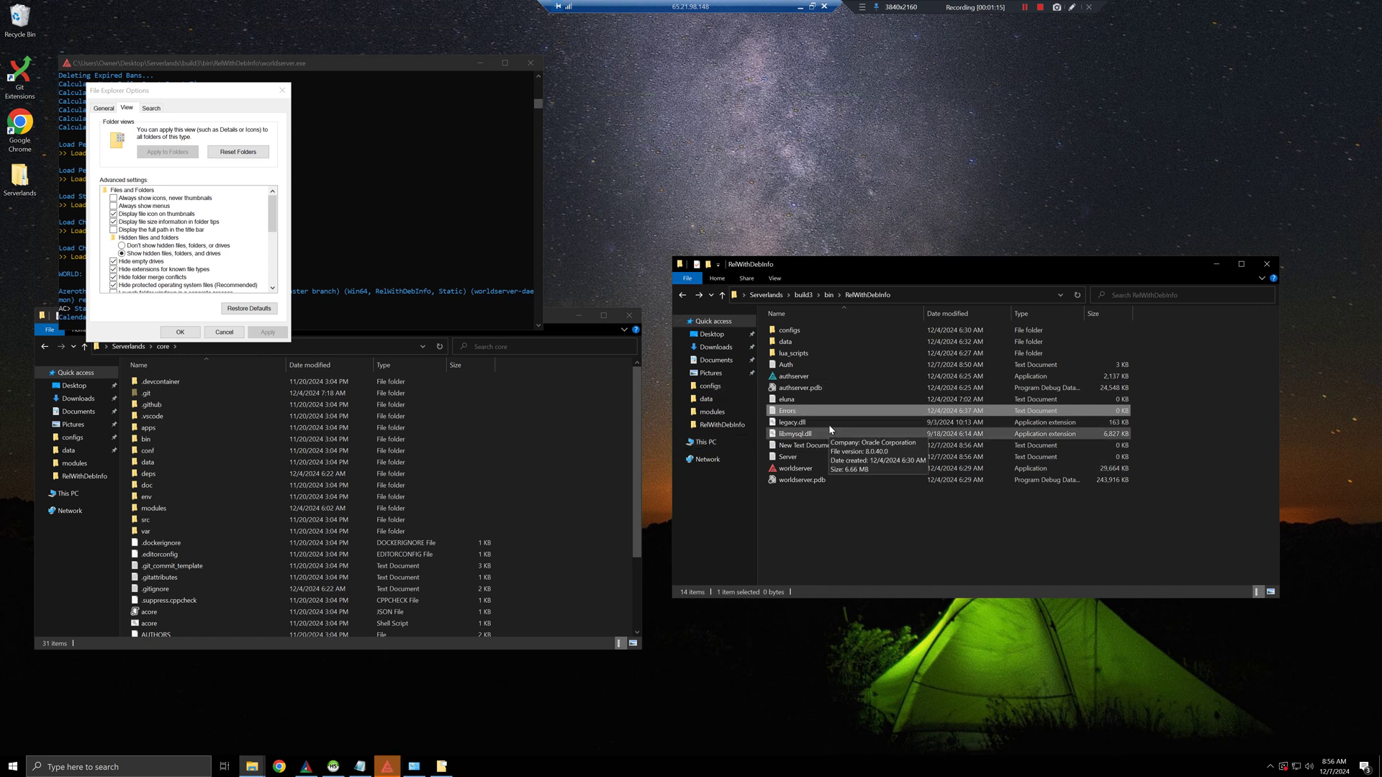
left_click(137, 271)
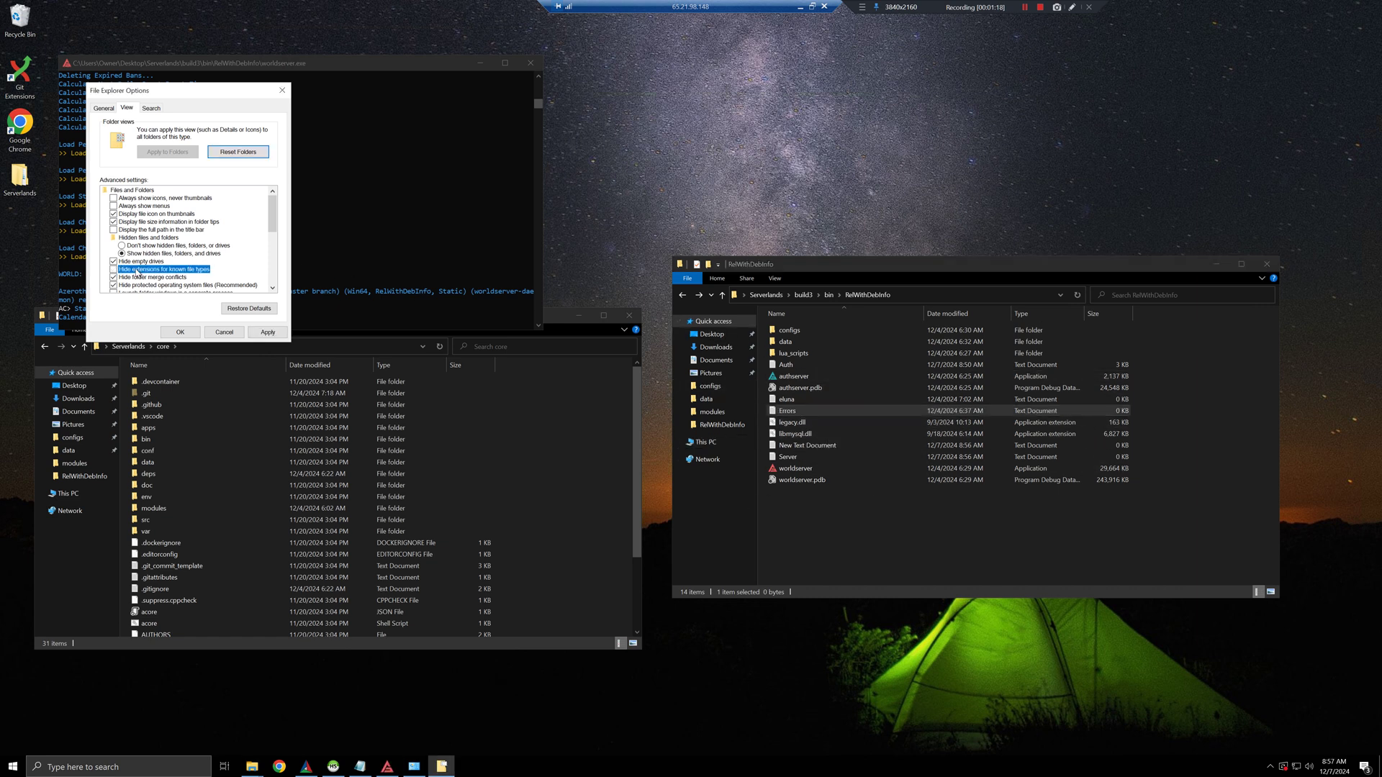
left_click(282, 333)
left_click(835, 445)
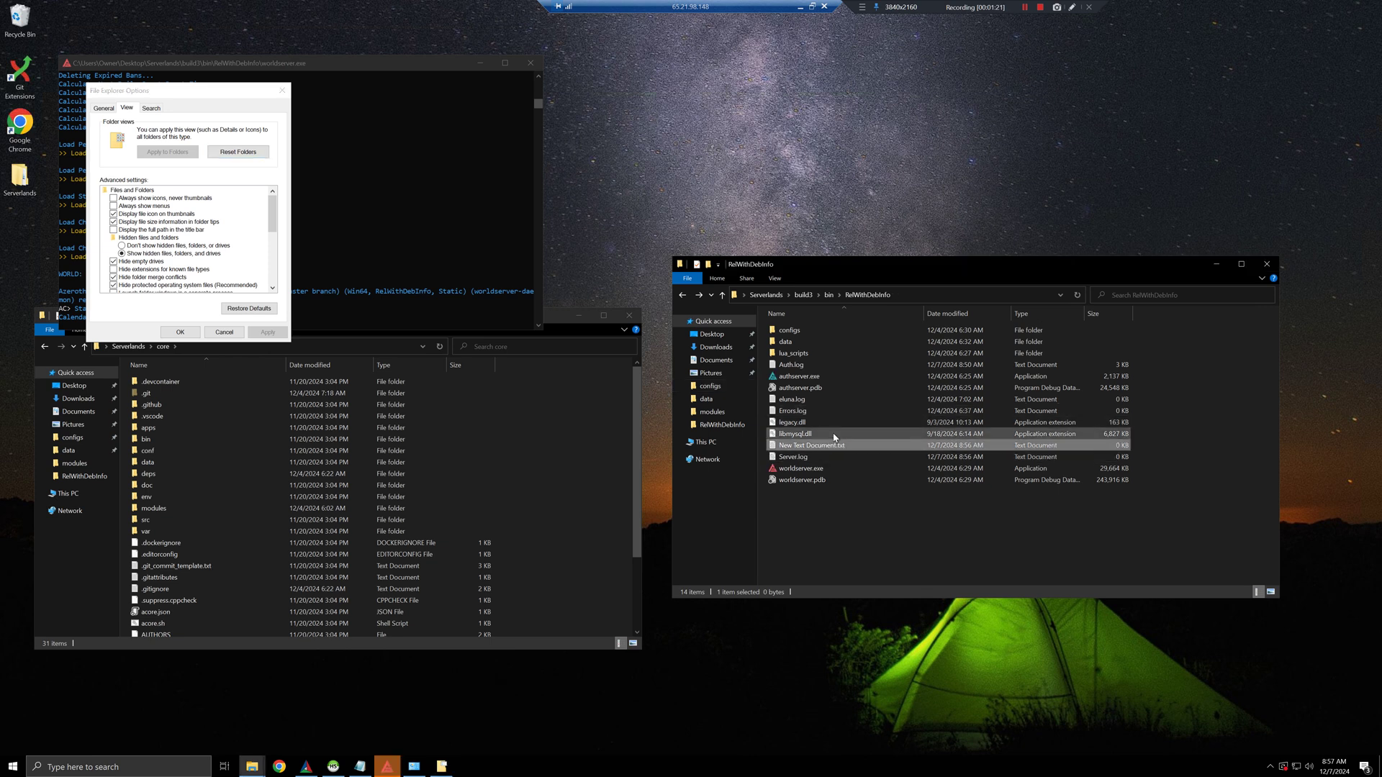
left_click(832, 410)
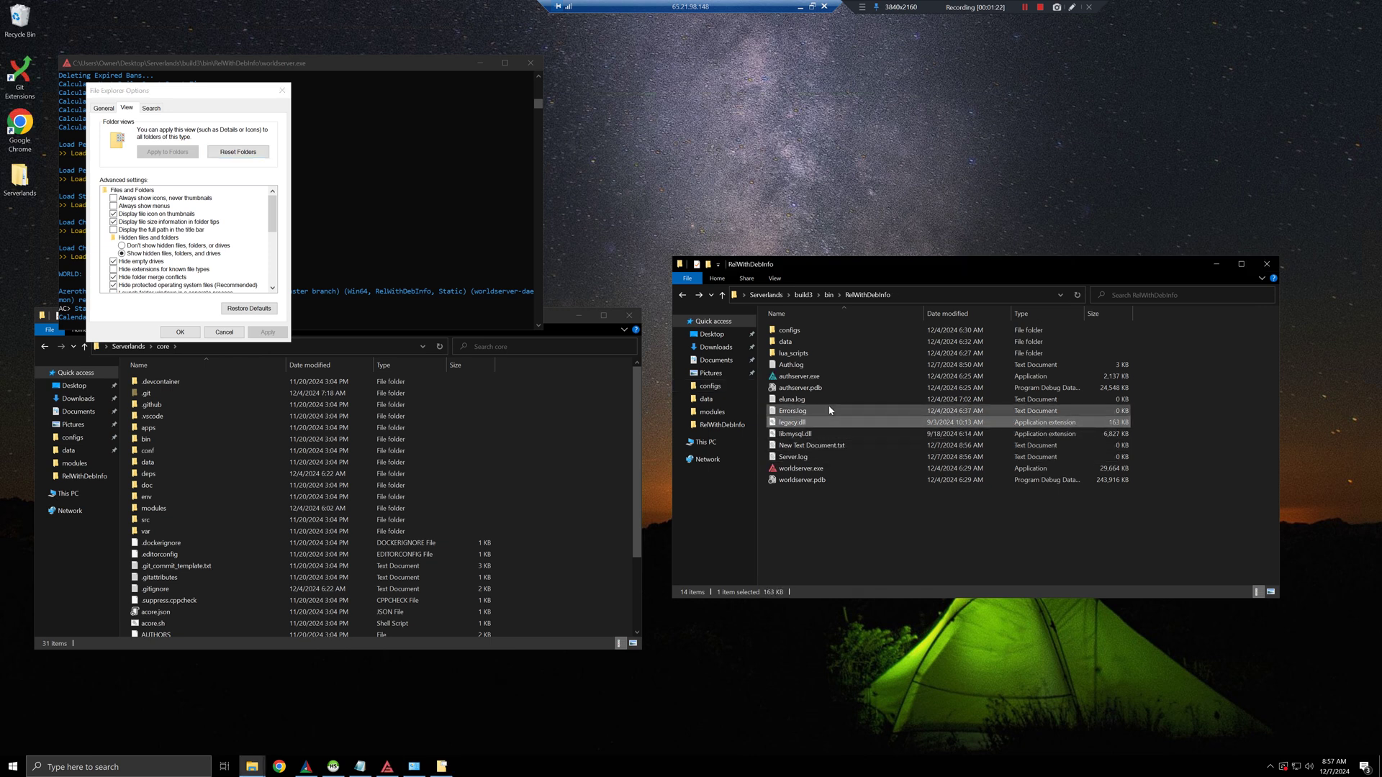
left_click(220, 331)
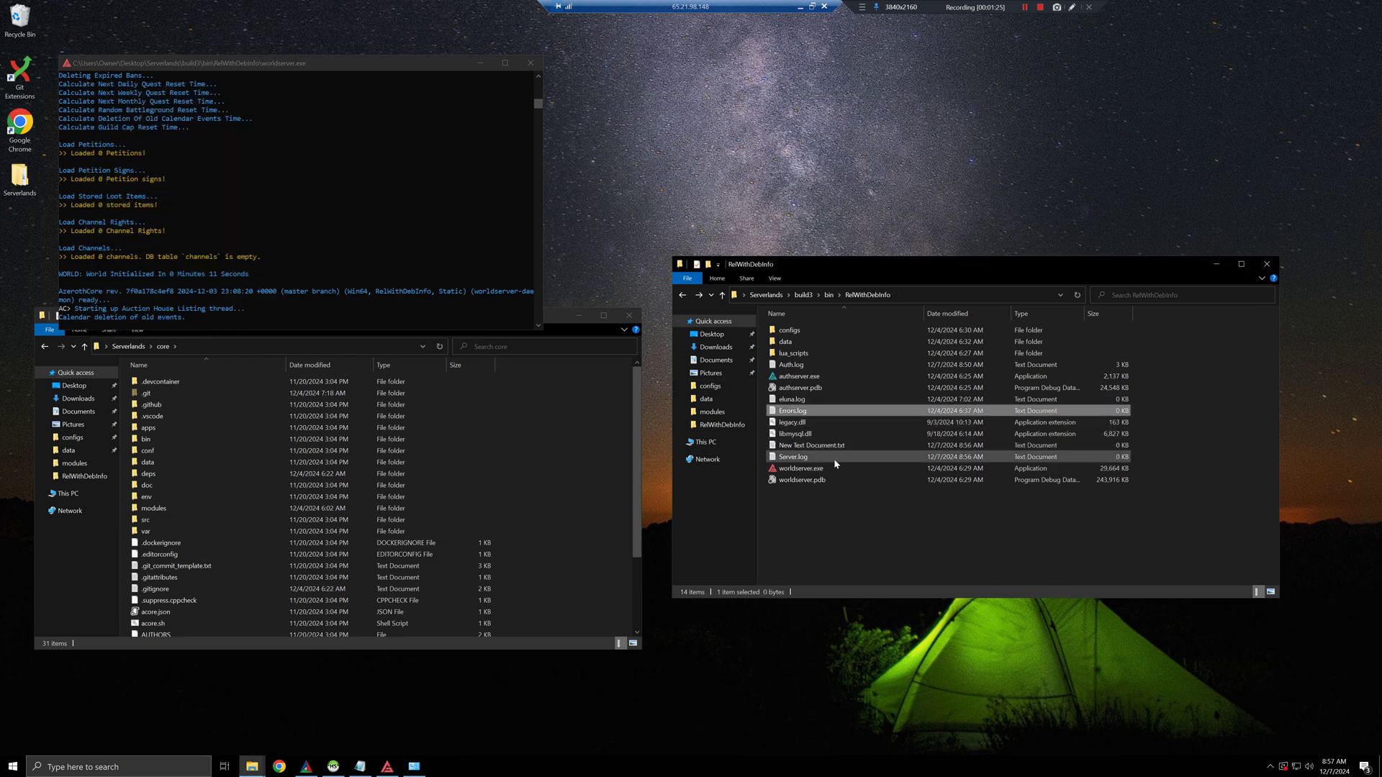
Step: Rename New Text Document.txt to restarter.bat, accepting the extension change
left_click(813, 511)
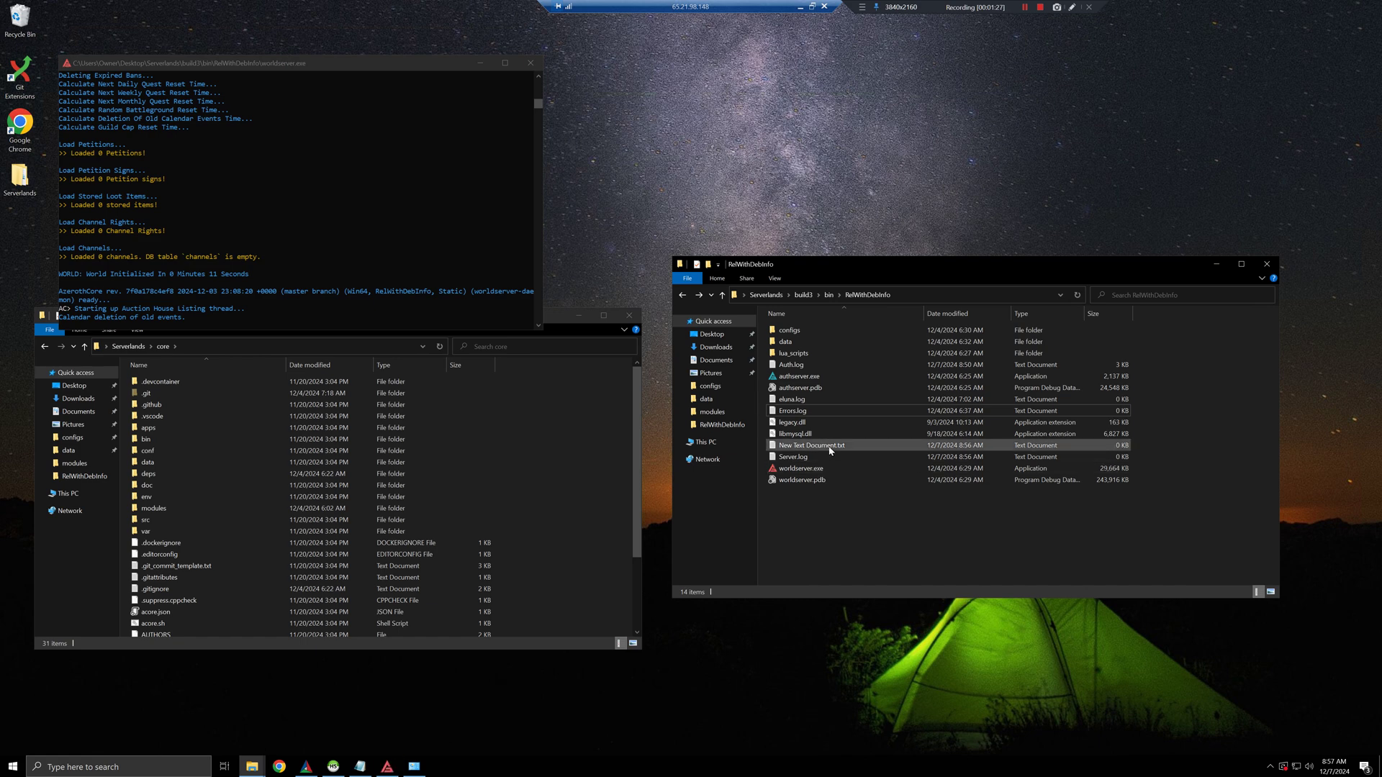
left_click(835, 446)
left_click(840, 448)
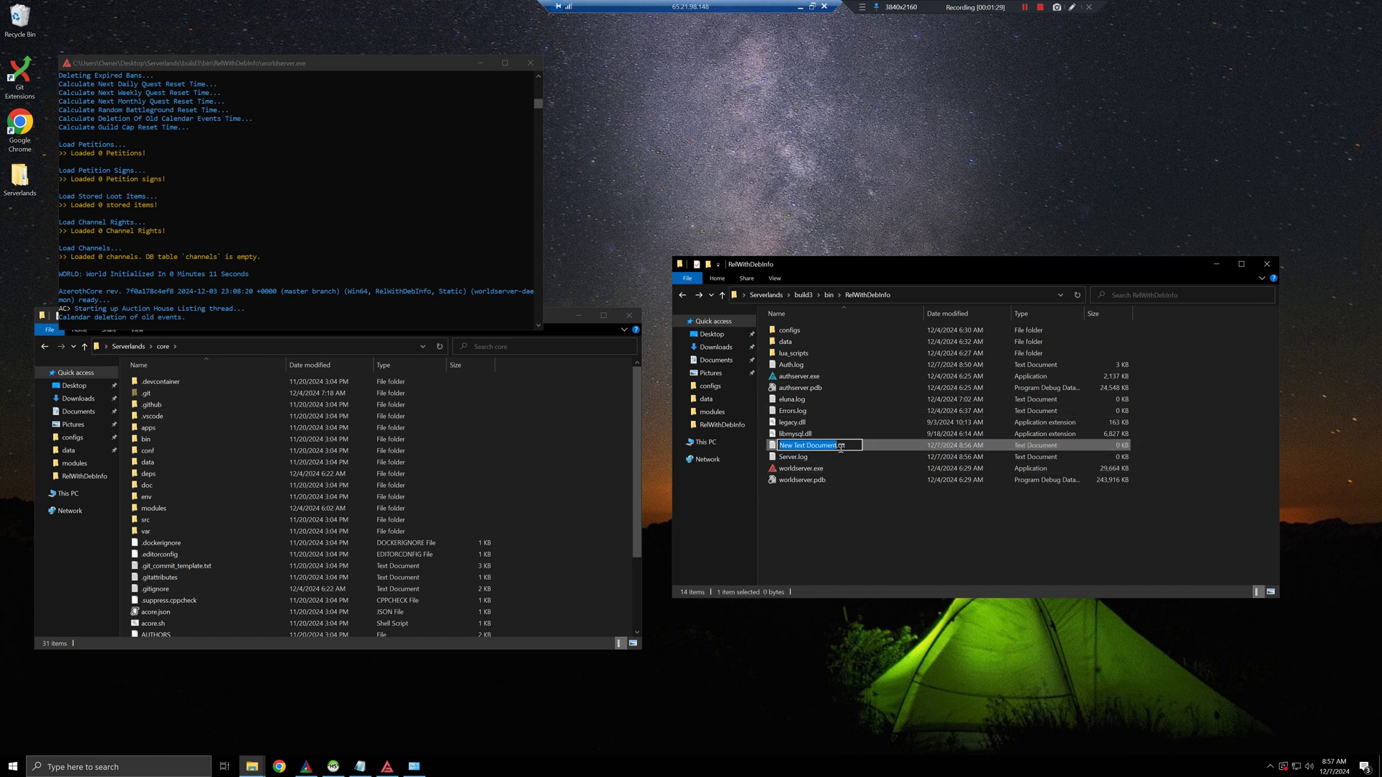
type("restarter")
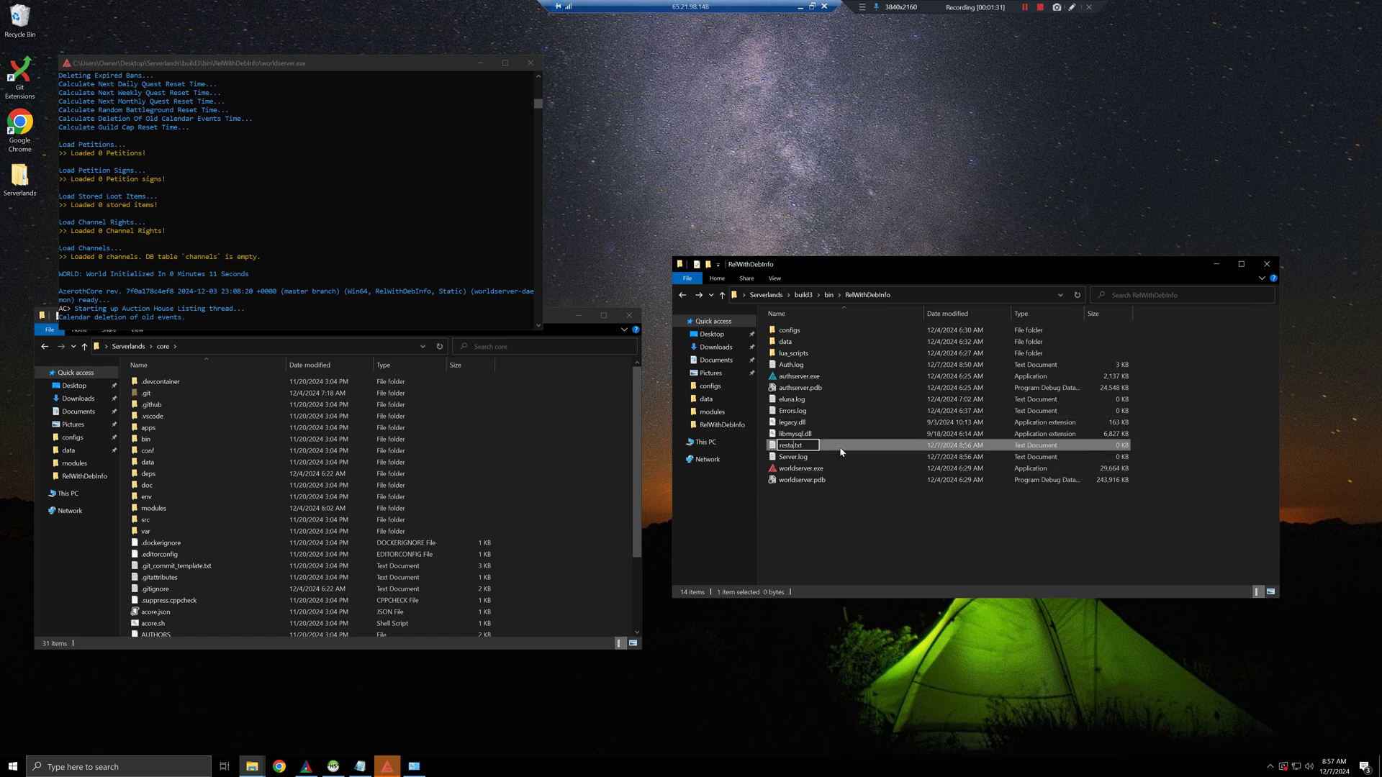
type(".bat")
key("Delete")
key("Return")
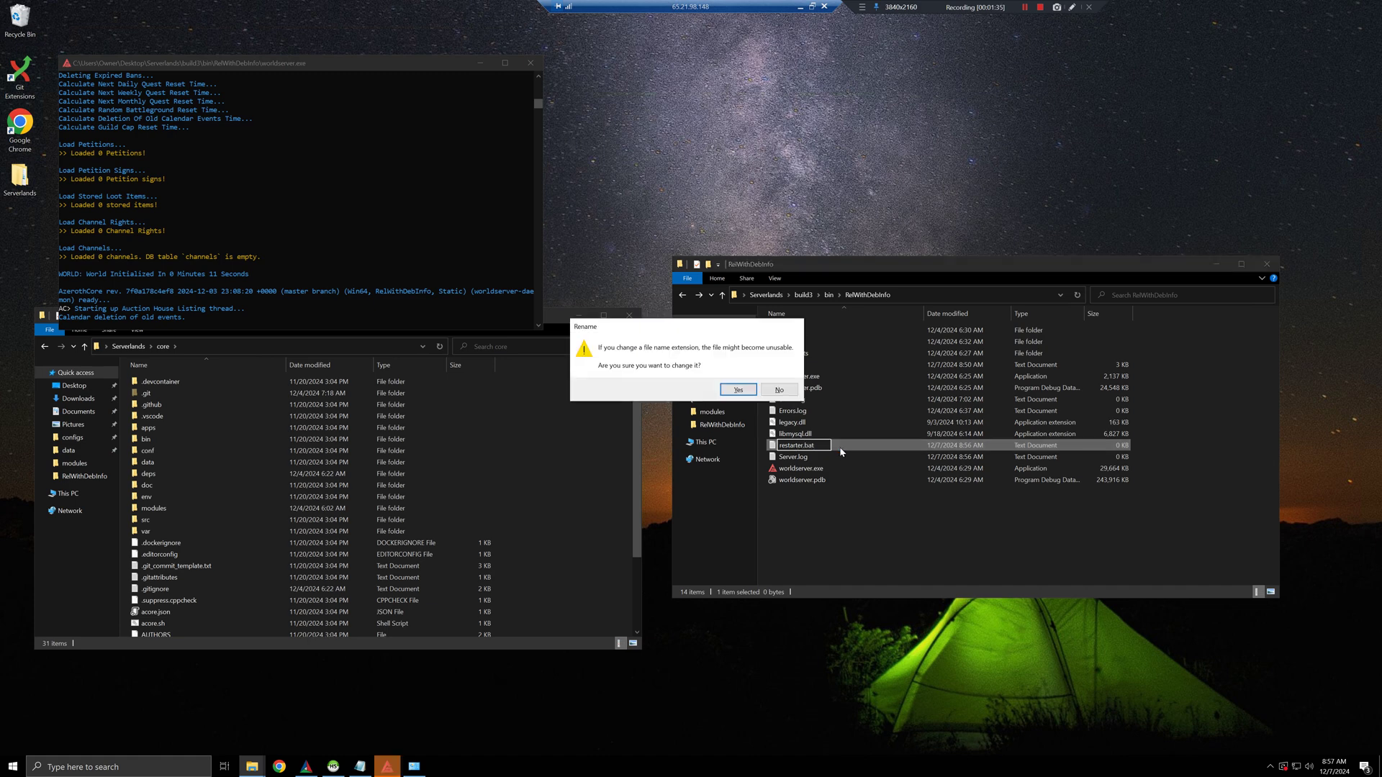
key("Return")
Step: Create another New Text Document.txt and open it in Notepad
right_click(804, 507)
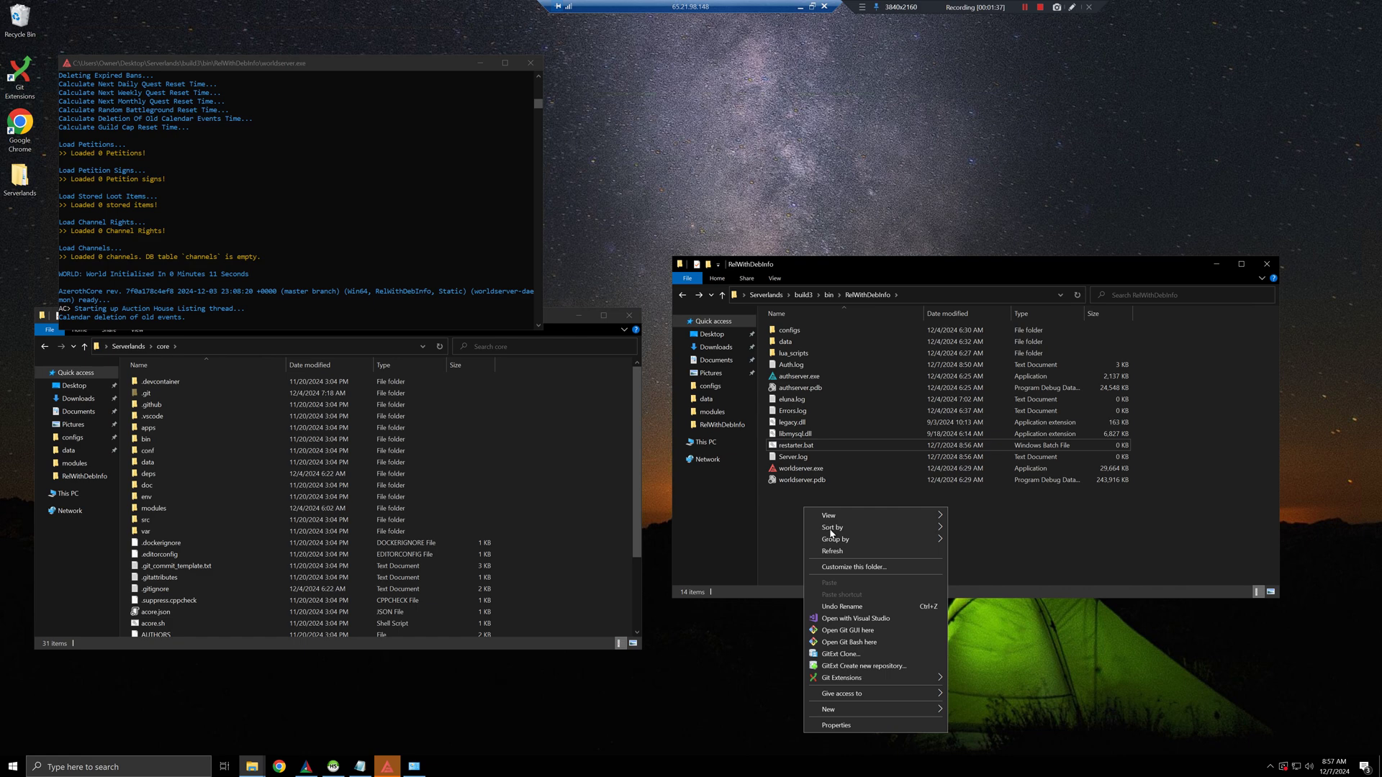
mouse_move(858, 711)
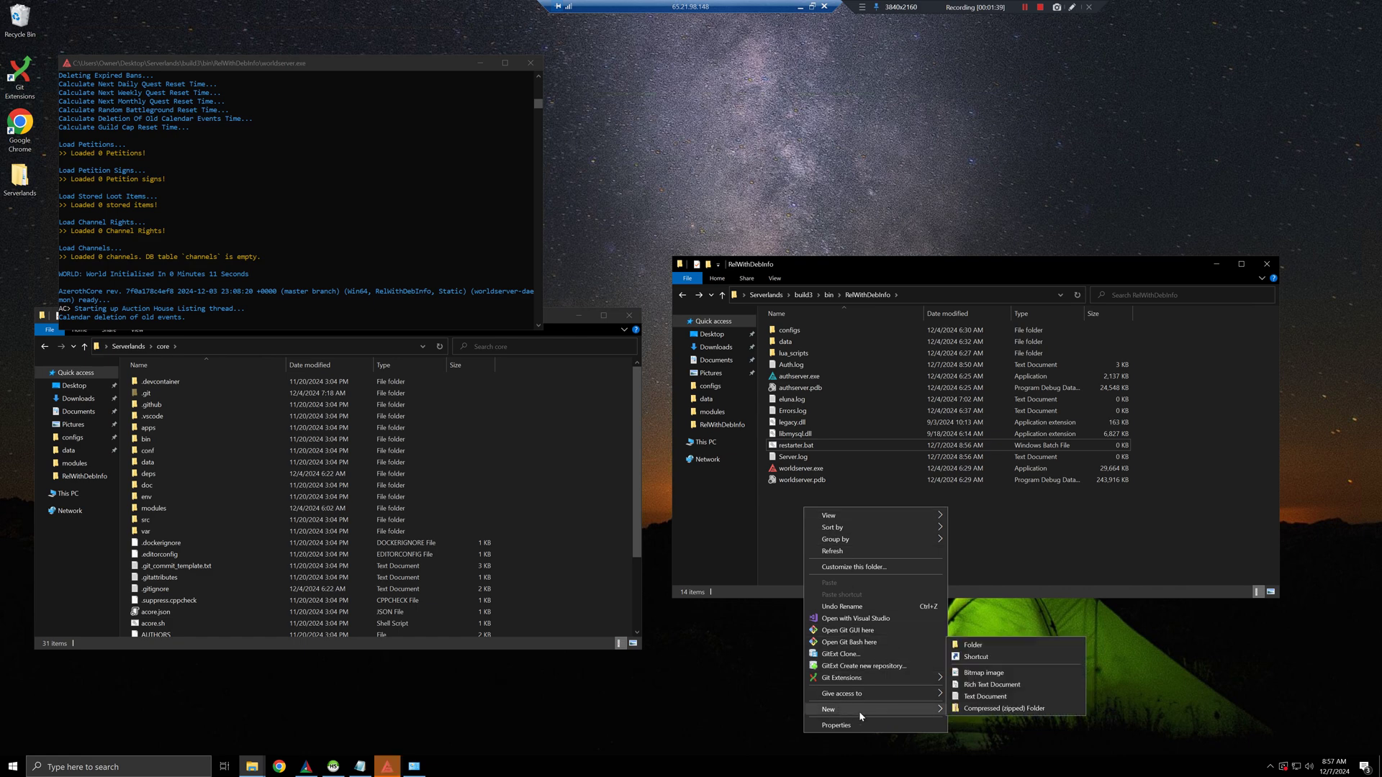
left_click(996, 695)
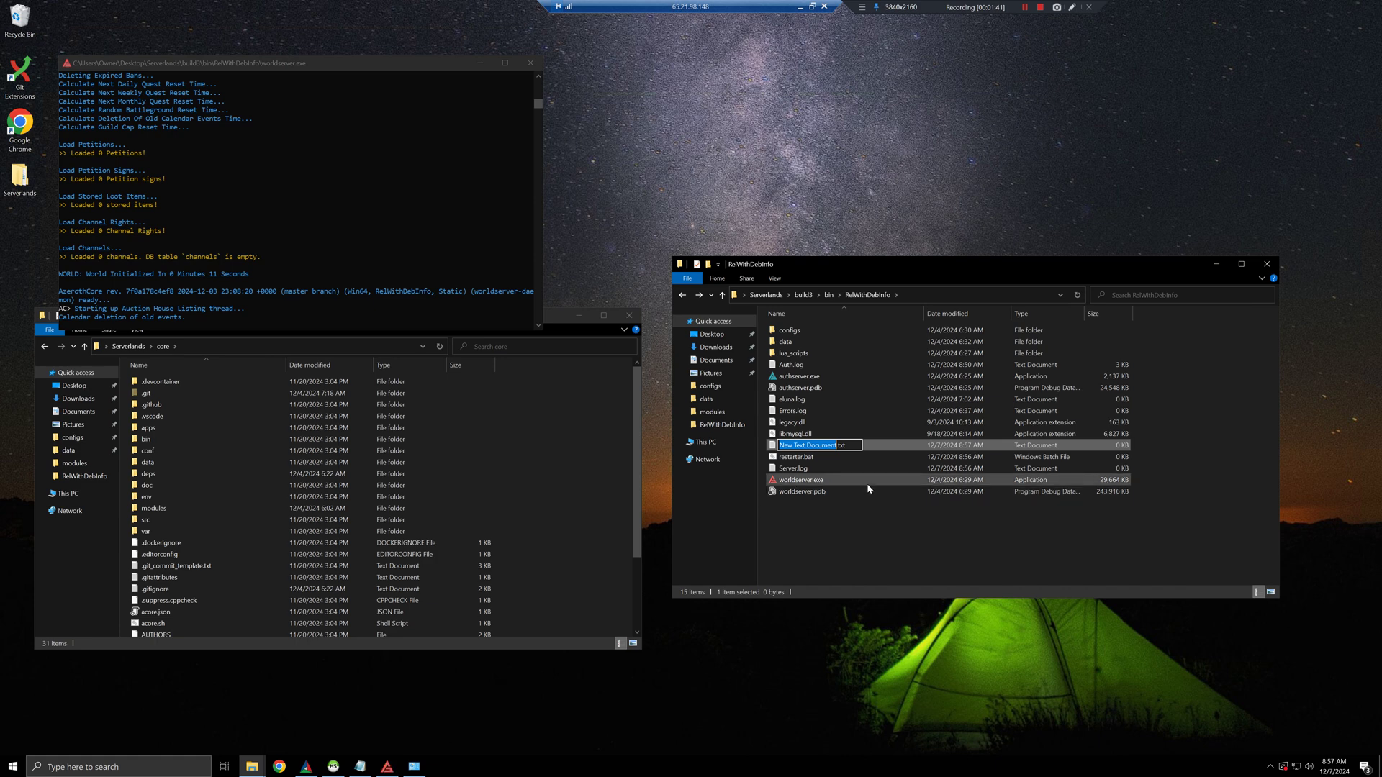
key("Return")
key("Return")
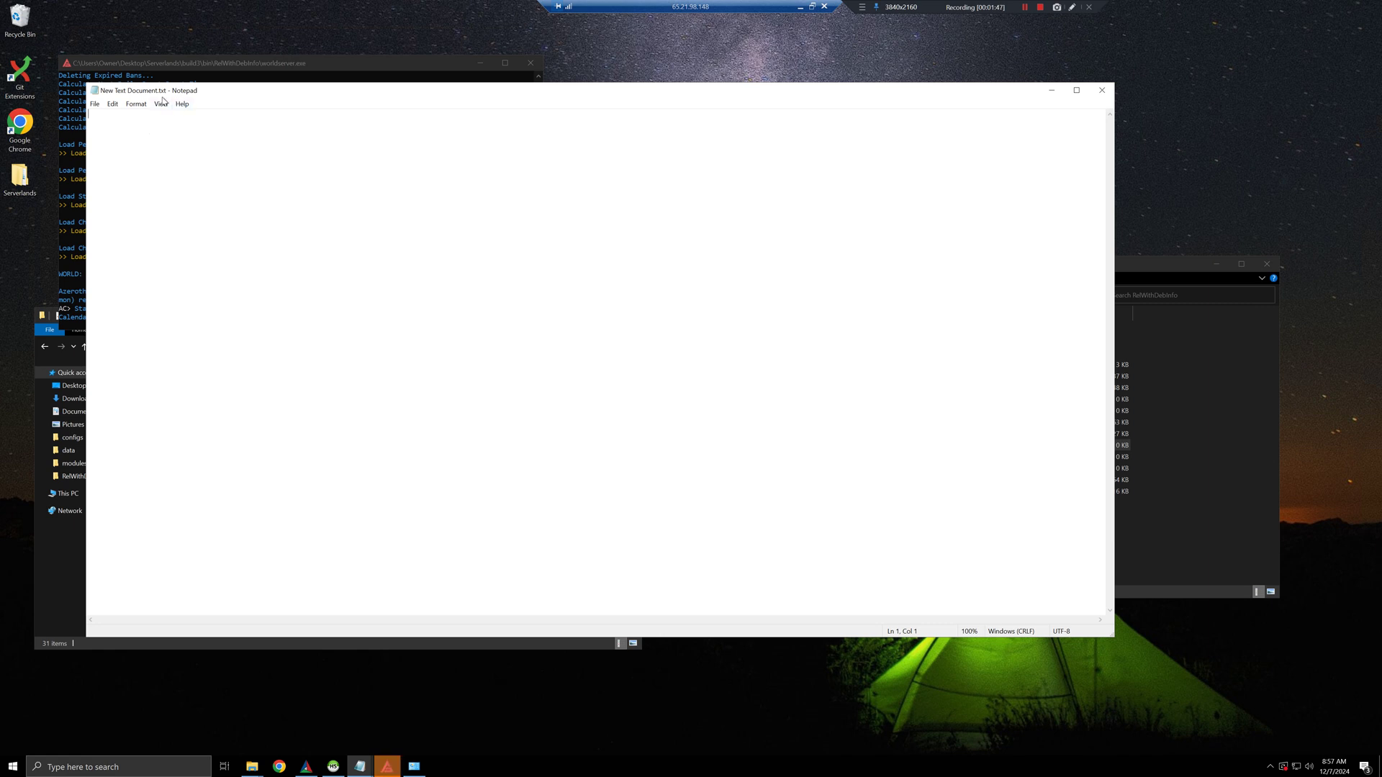
Step: Type 'test 1' and save it as New Text Document.bat using the All Files (*.*) type
left_click(95, 104)
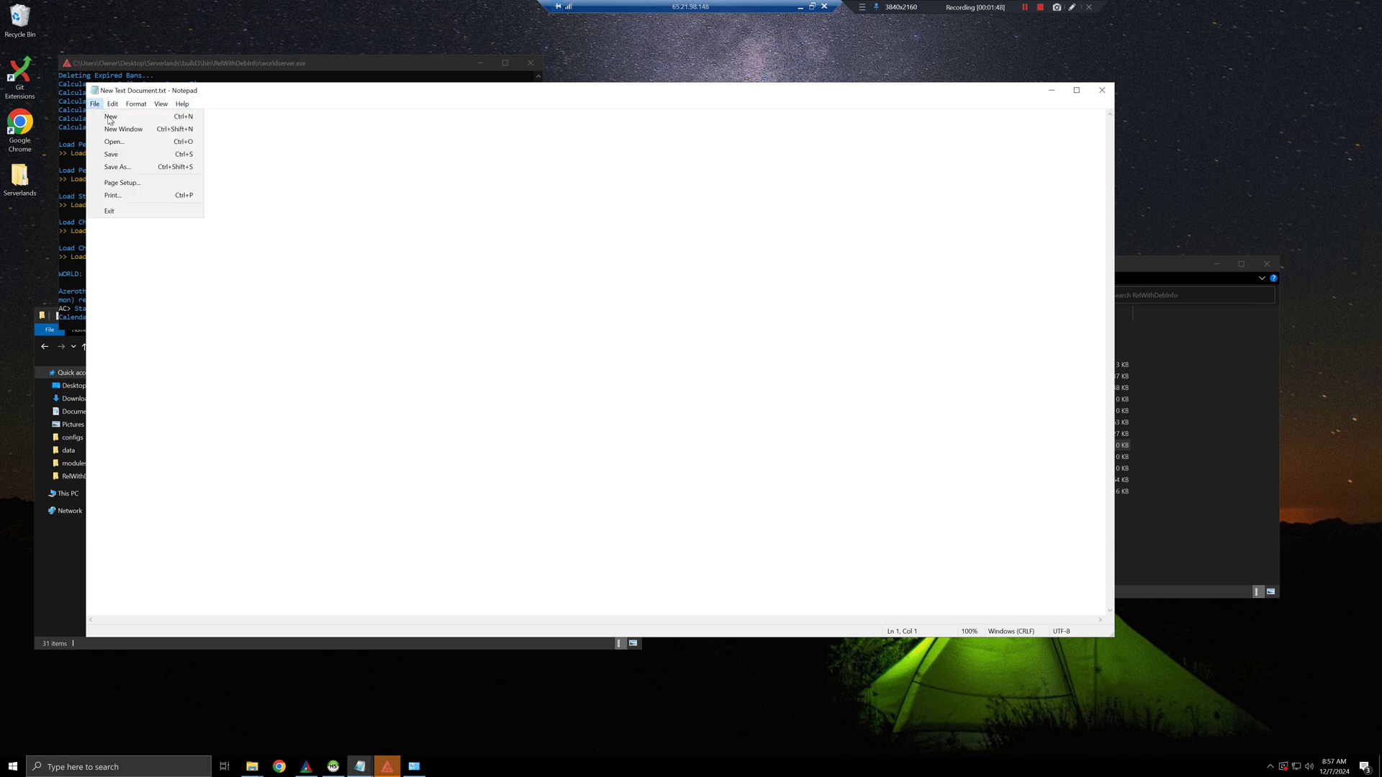
left_click(216, 121)
type("test 1")
left_click(94, 104)
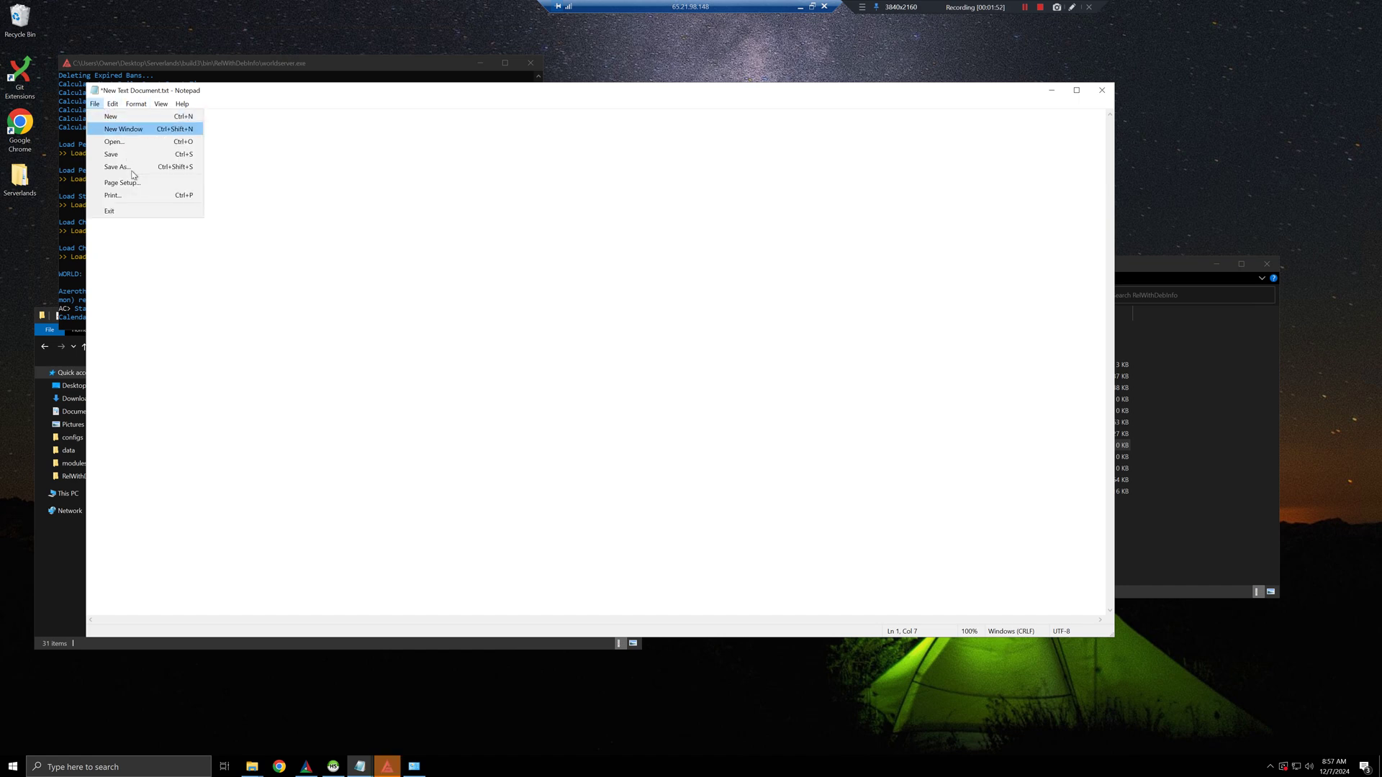
left_click(133, 167)
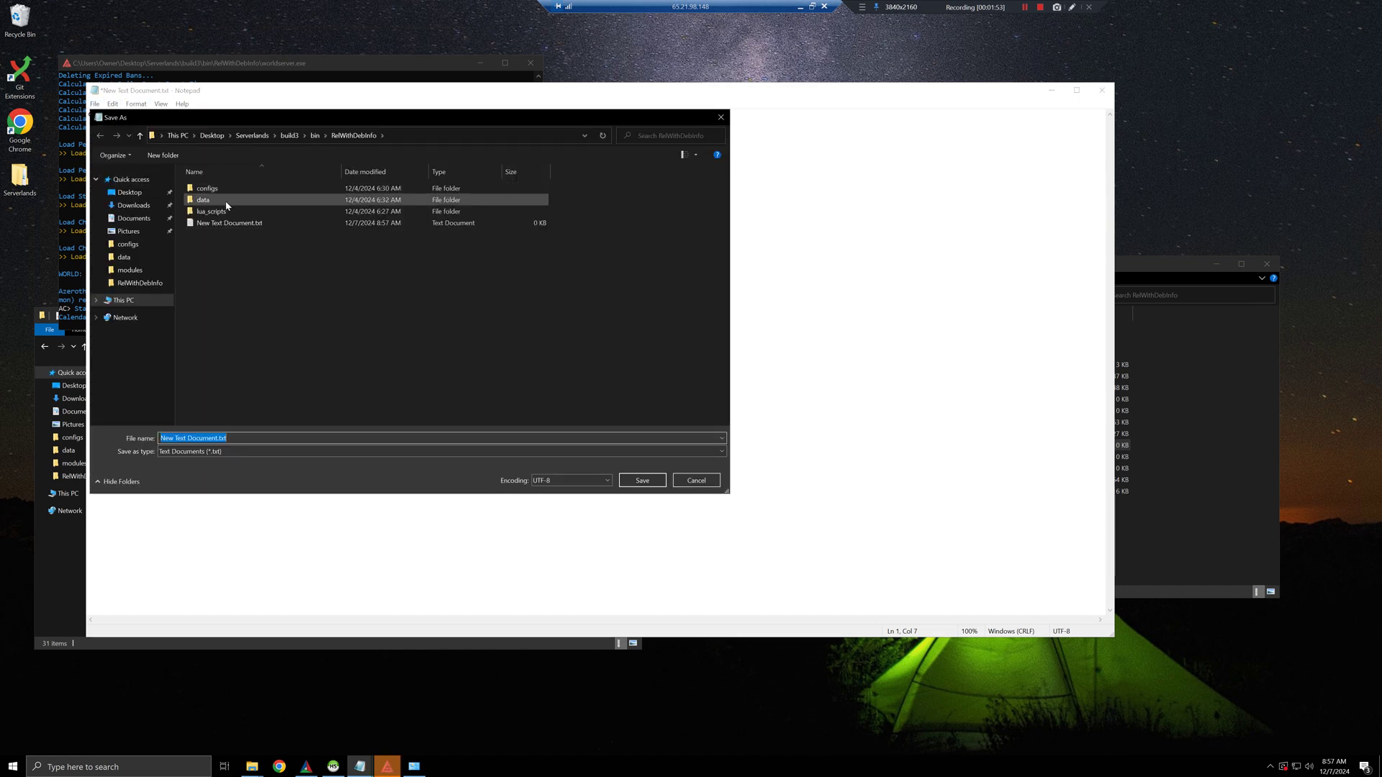
left_click(231, 451)
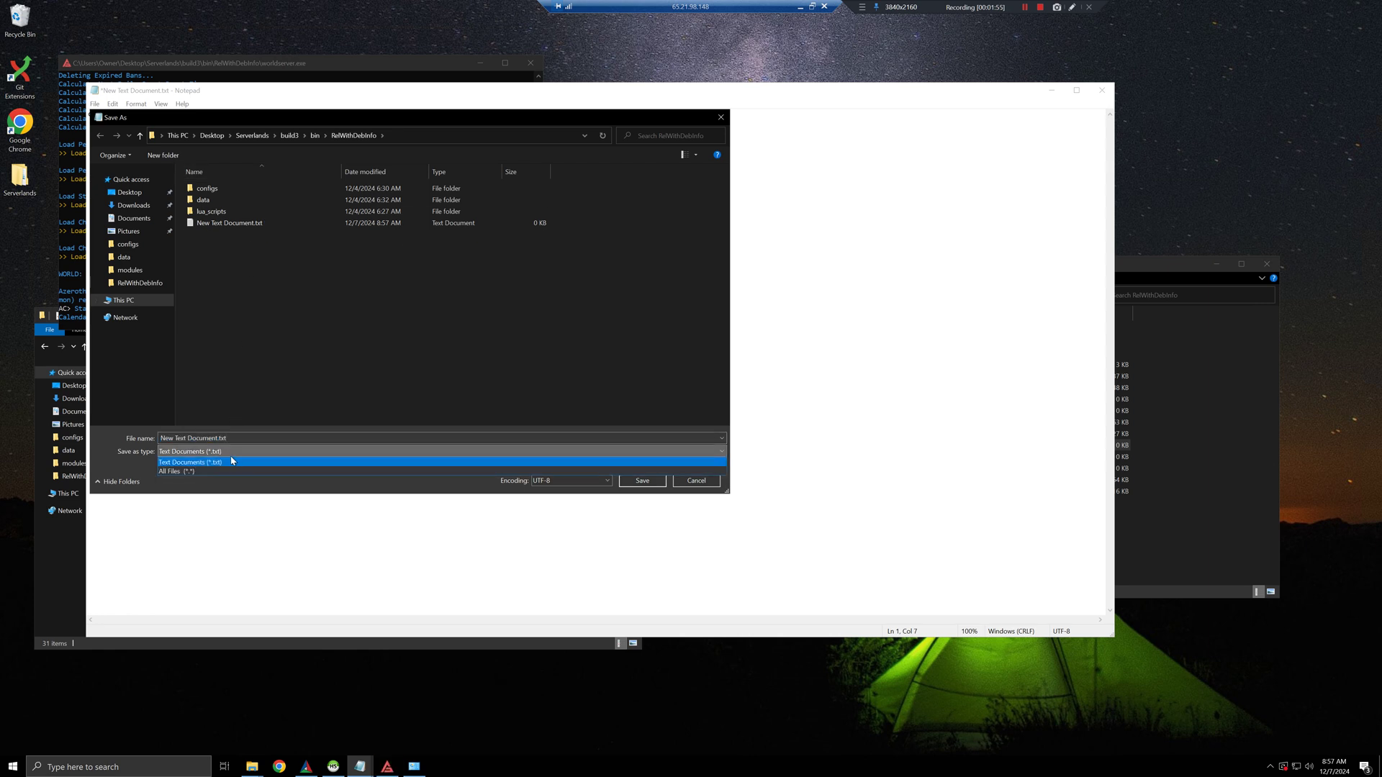
left_click(216, 472)
left_click(246, 438)
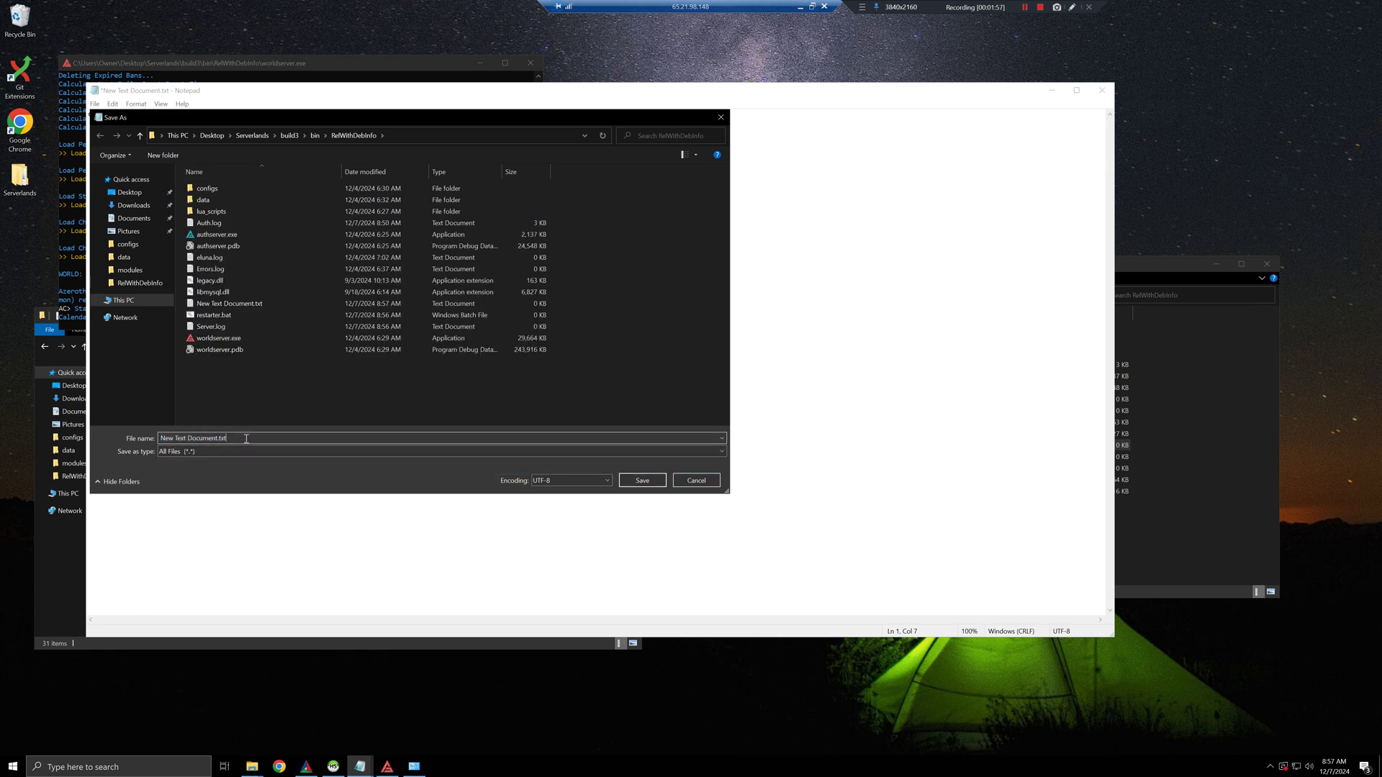
key("BackSpace")
key("BackSpace")
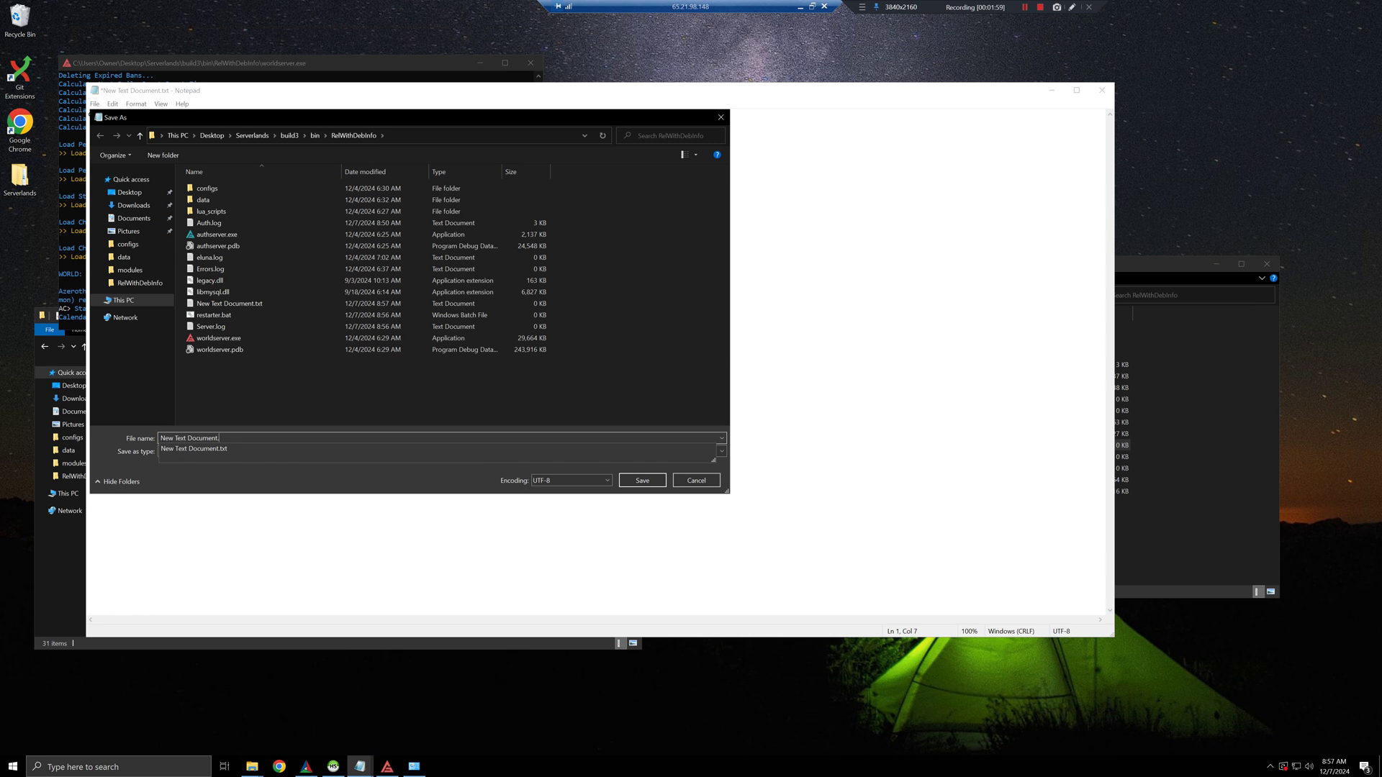
type("bat")
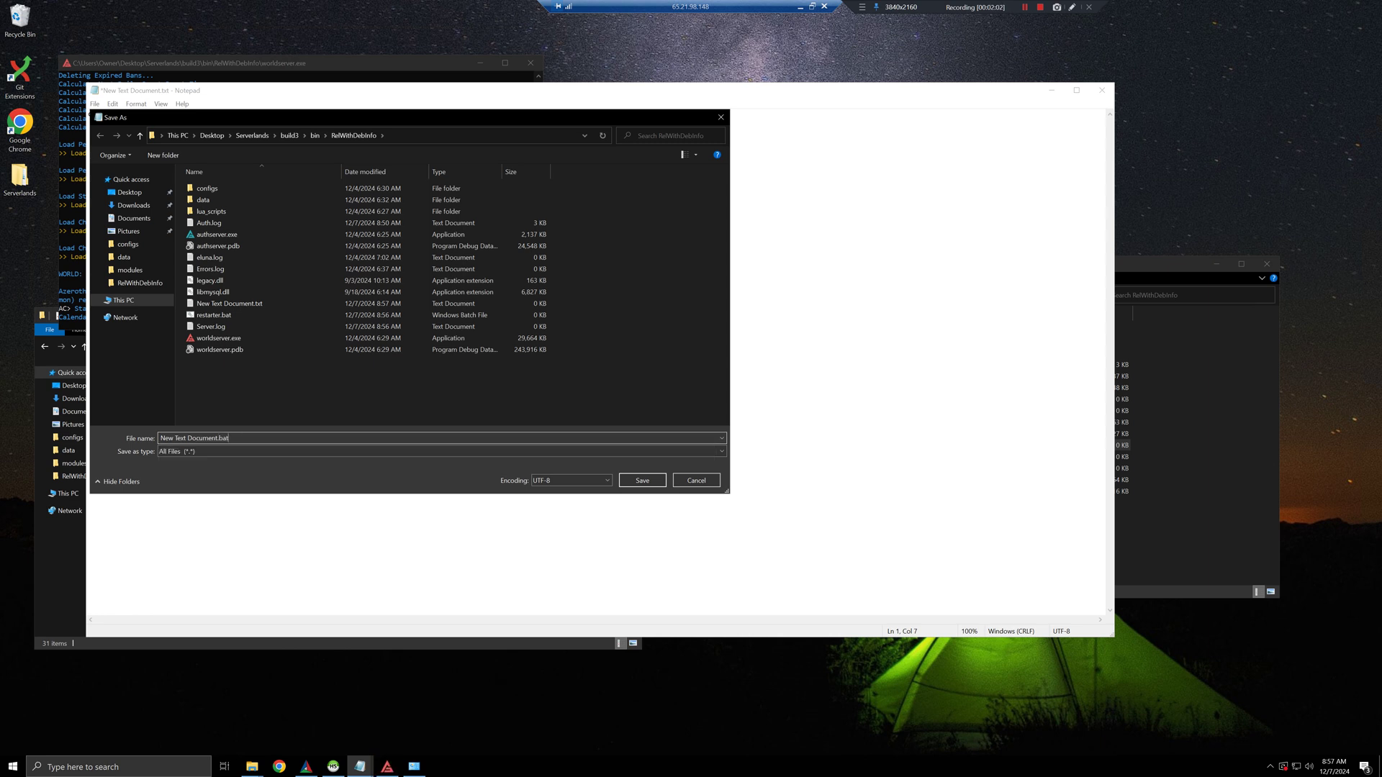
left_click(640, 480)
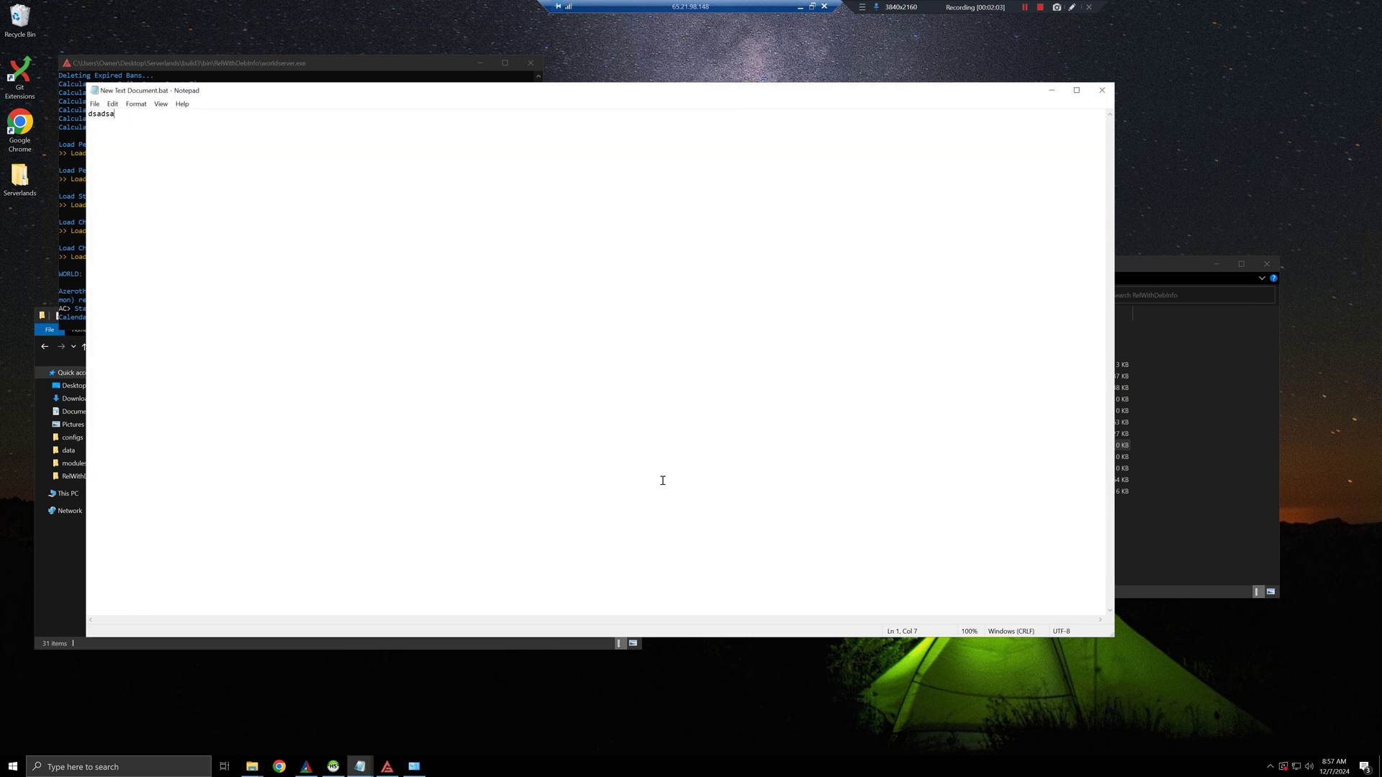
Step: Delete the New Text Document.bat and New Text Document.txt test files
left_click(1211, 496)
left_click(839, 448)
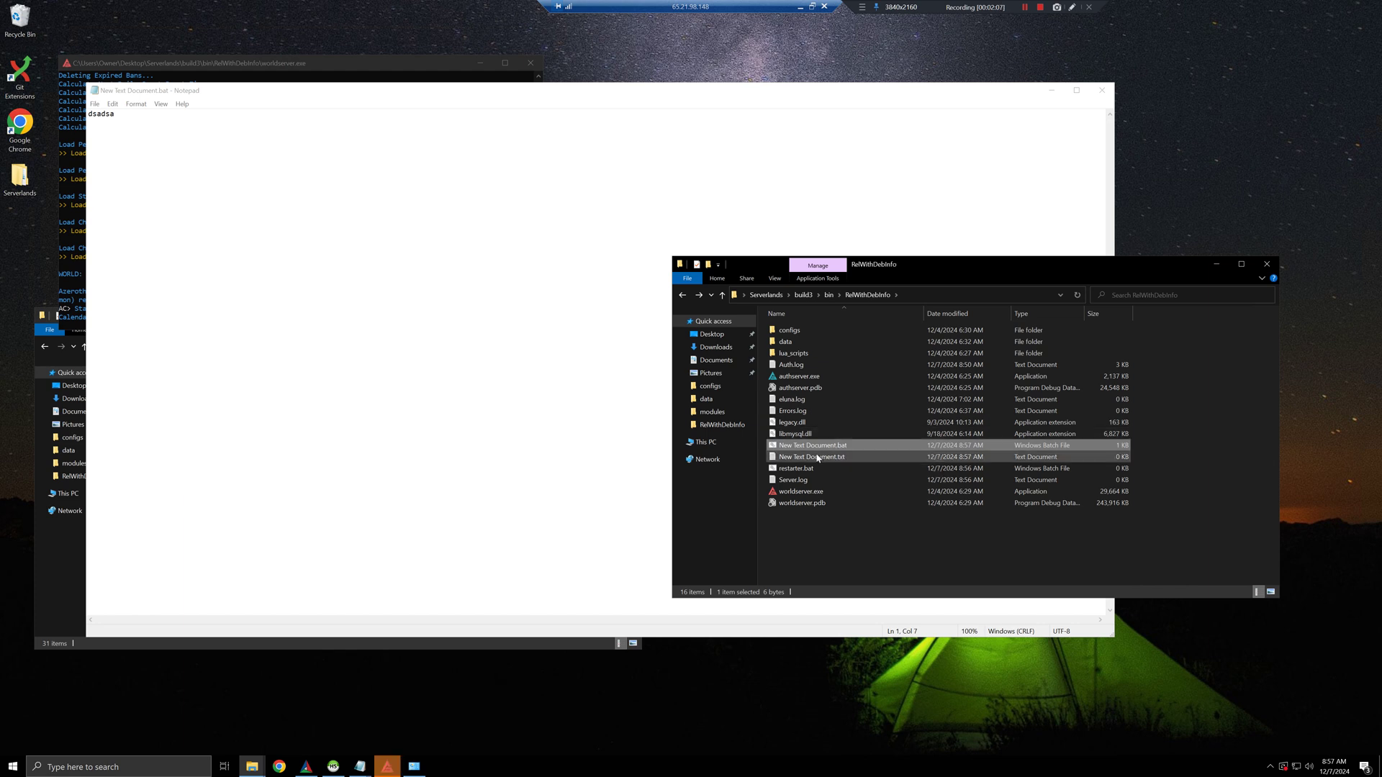
left_click(817, 458, "ctrl")
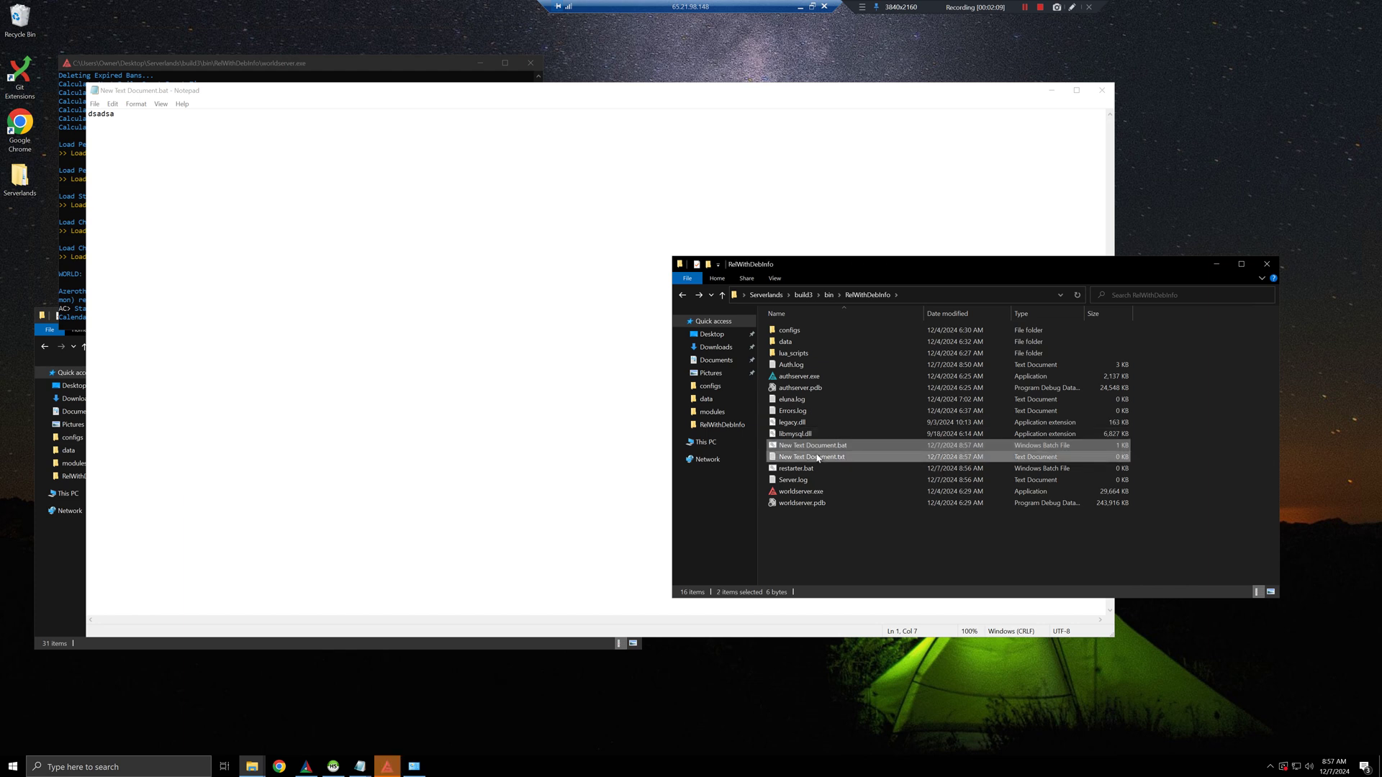
key("Delete")
Step: Close the Notepad test document and open restarter.bat for editing
left_click(820, 447)
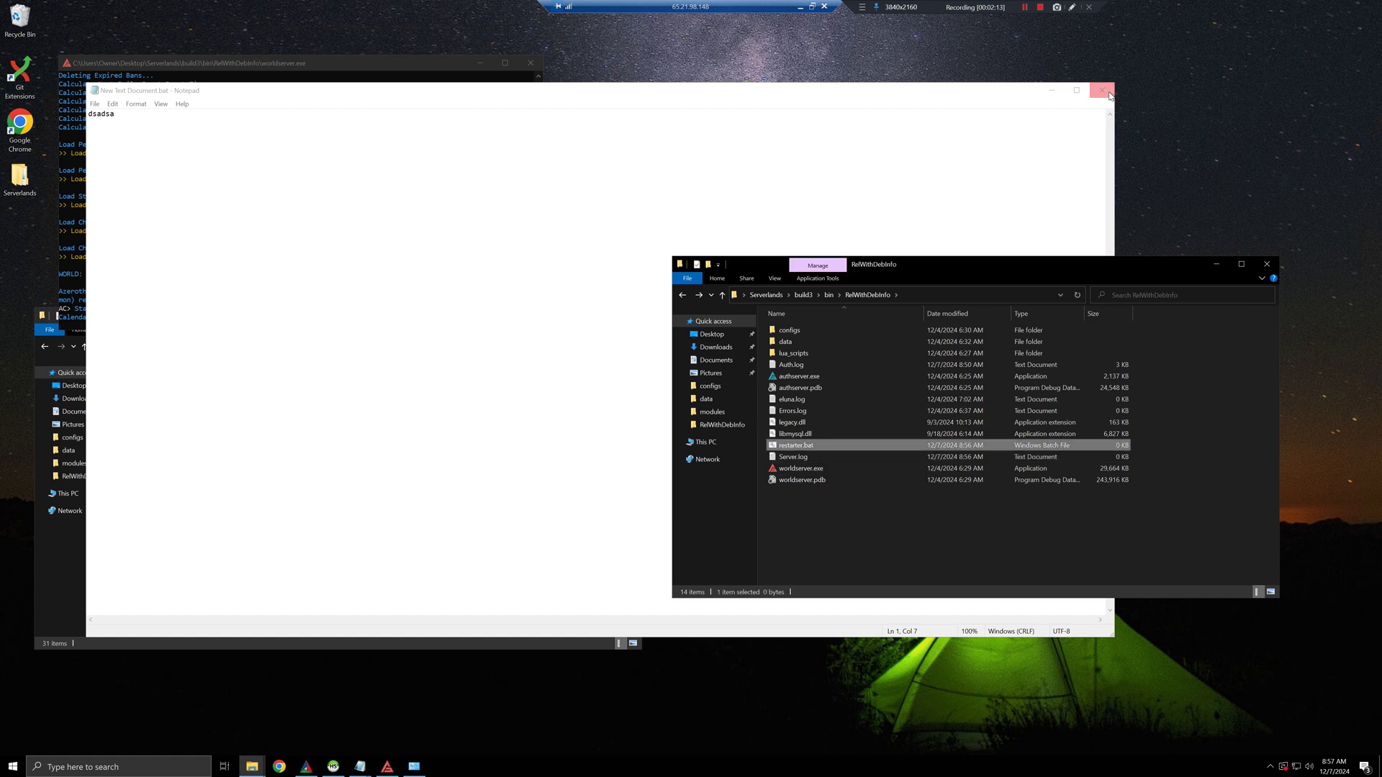
left_click(1101, 90)
right_click(817, 448)
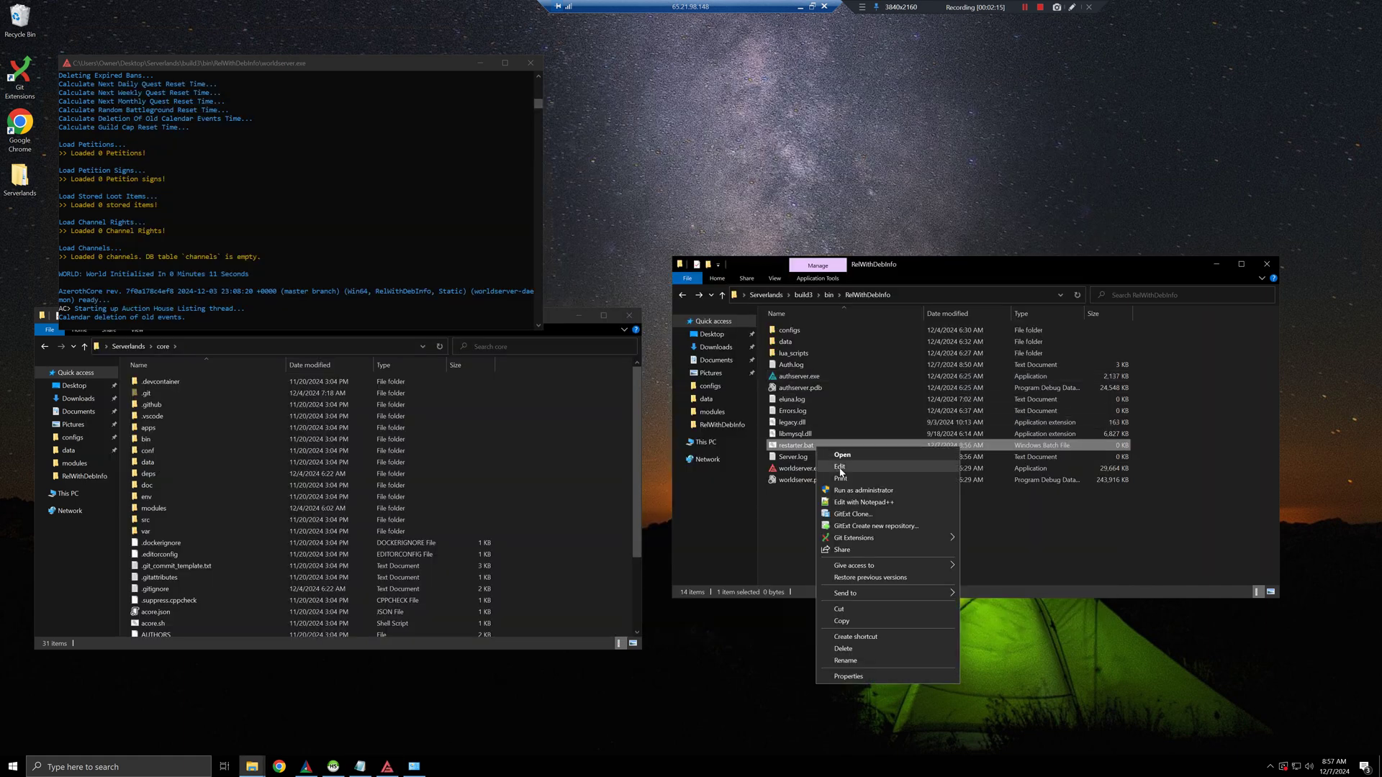
left_click(850, 468)
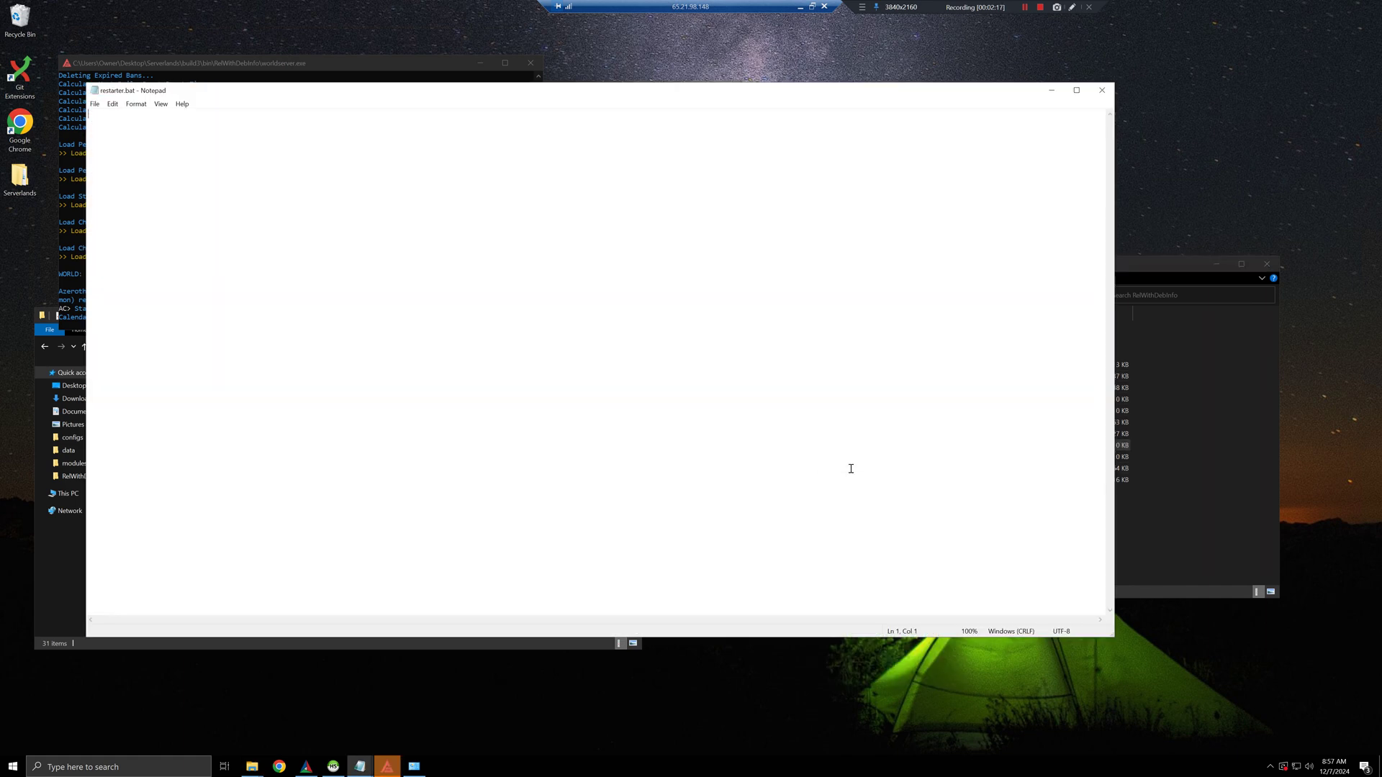
left_click(1191, 487)
right_click(798, 448)
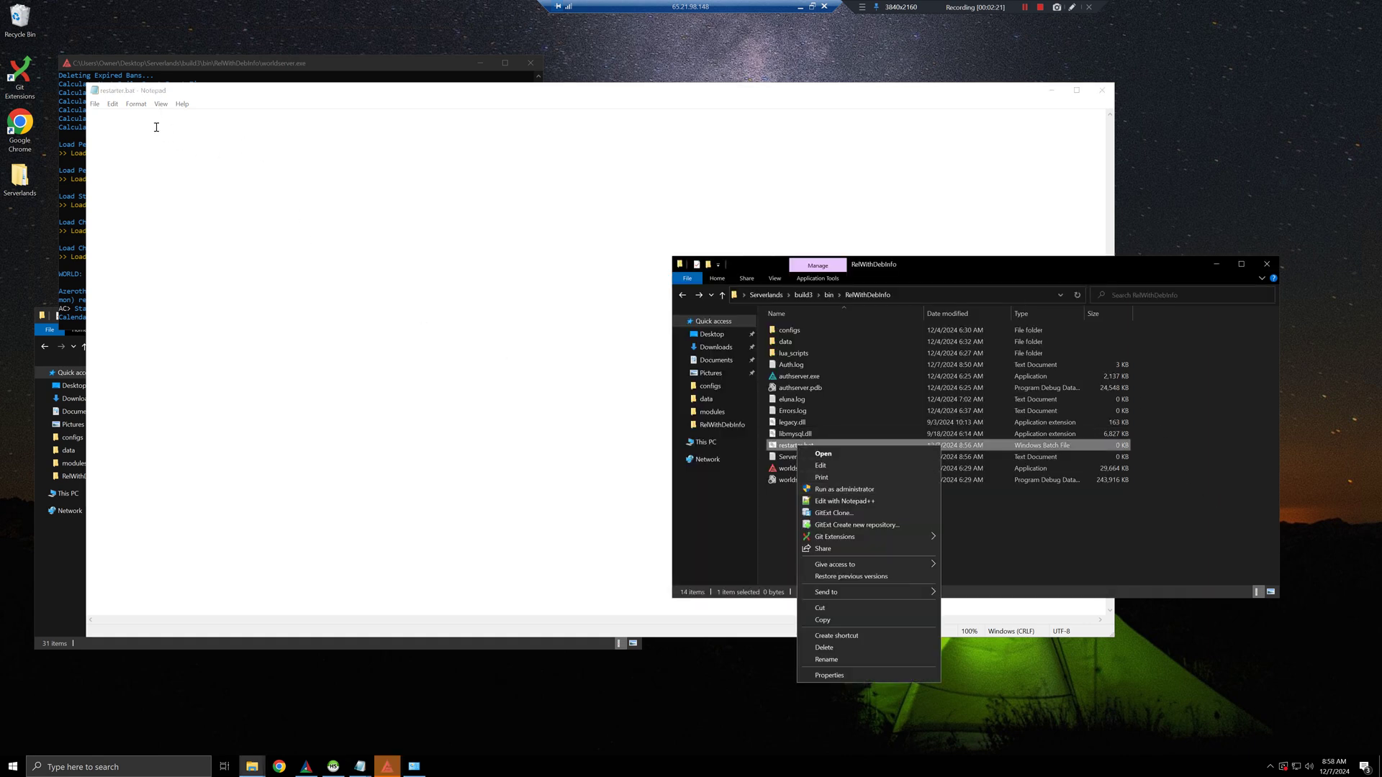
left_click(795, 448)
right_click(794, 448)
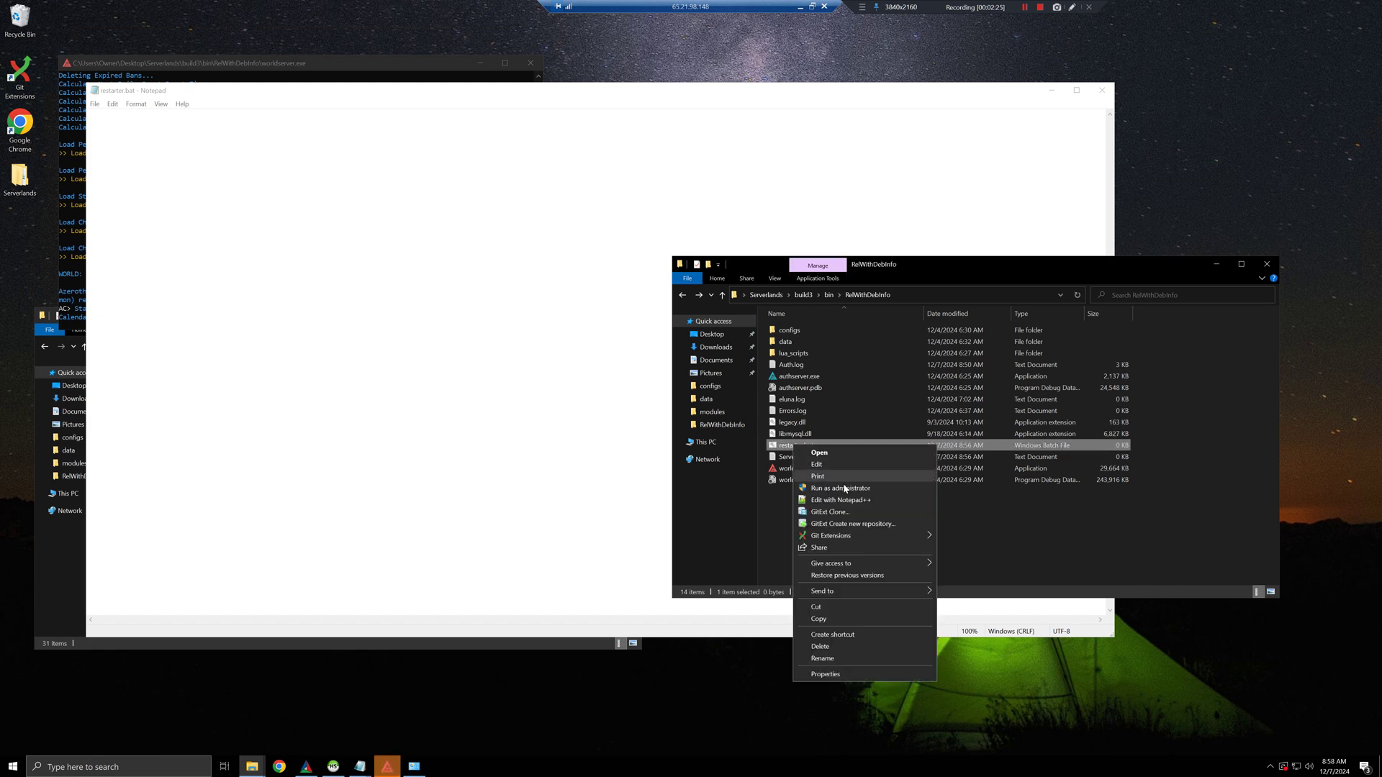
Step: Close Notepad++ and type 'TITLE Serverlands Test Server (AC)', ':run' and 'worldserver.exe' in Notepad
left_click(476, 349)
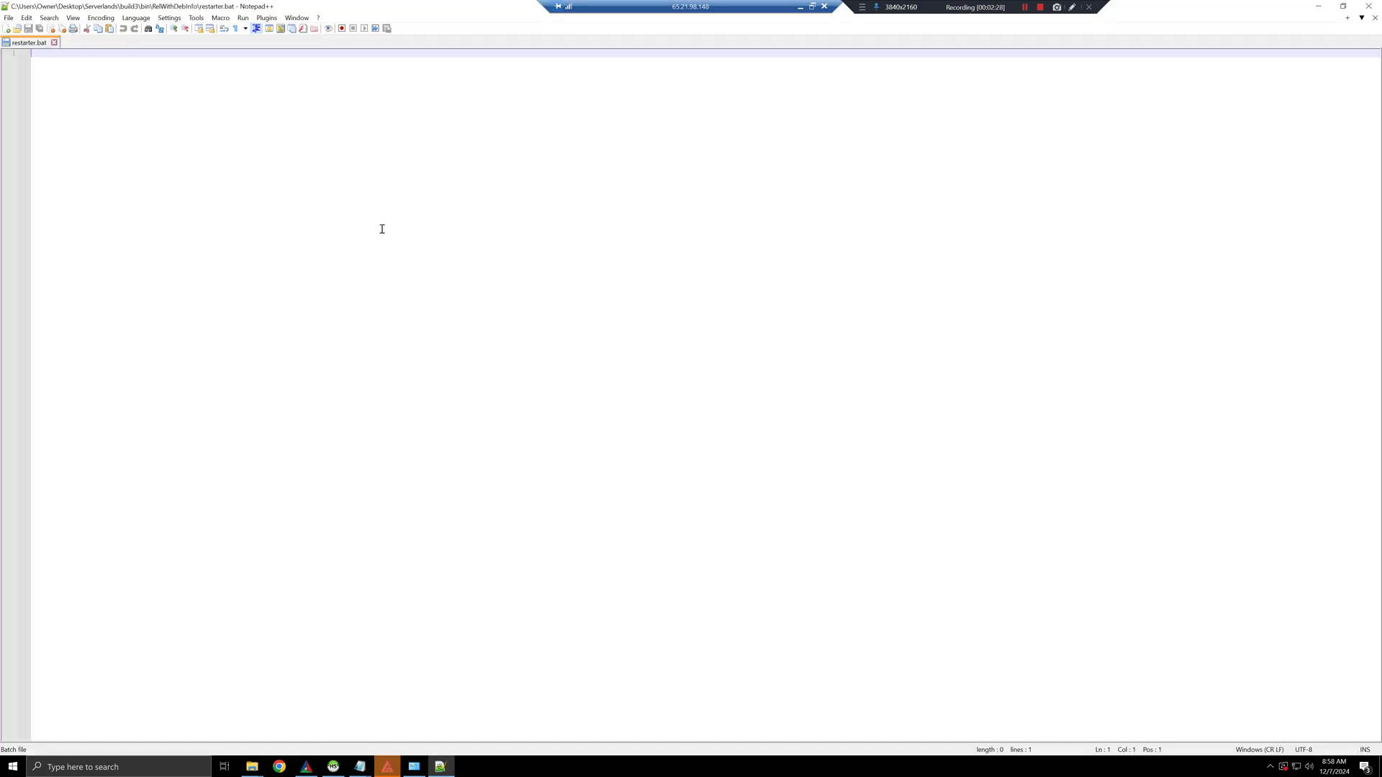
left_click(54, 42)
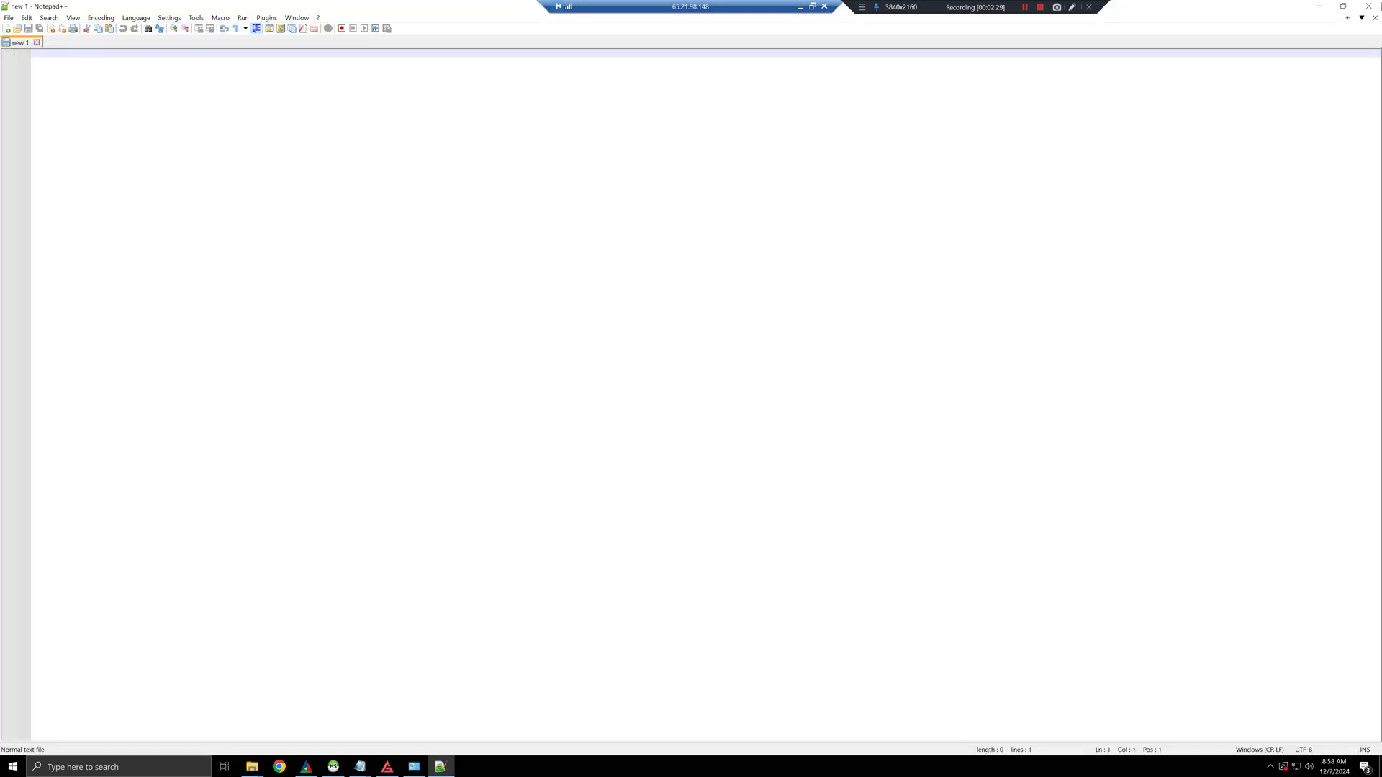
left_click(1370, 6)
left_click(183, 103)
left_click(383, 117)
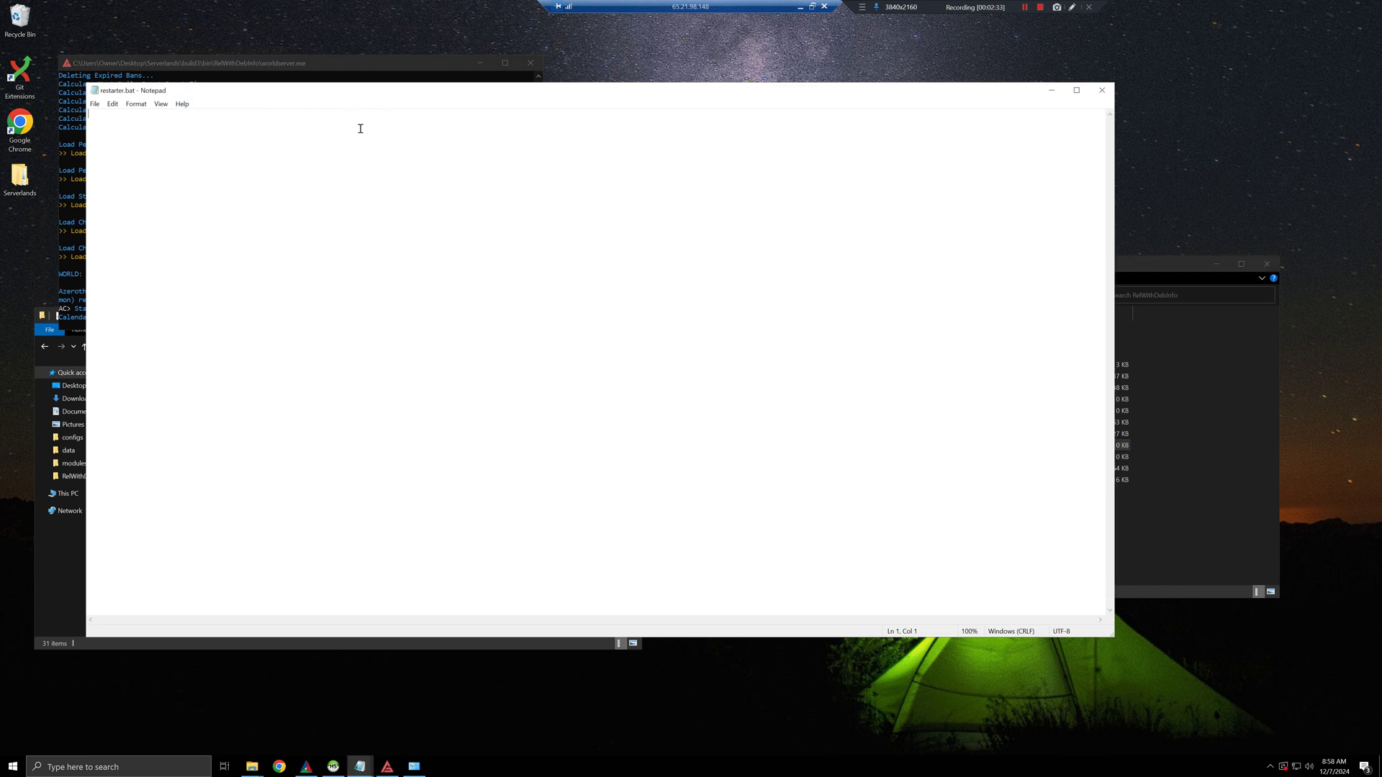
type("TITLE Serverlands")
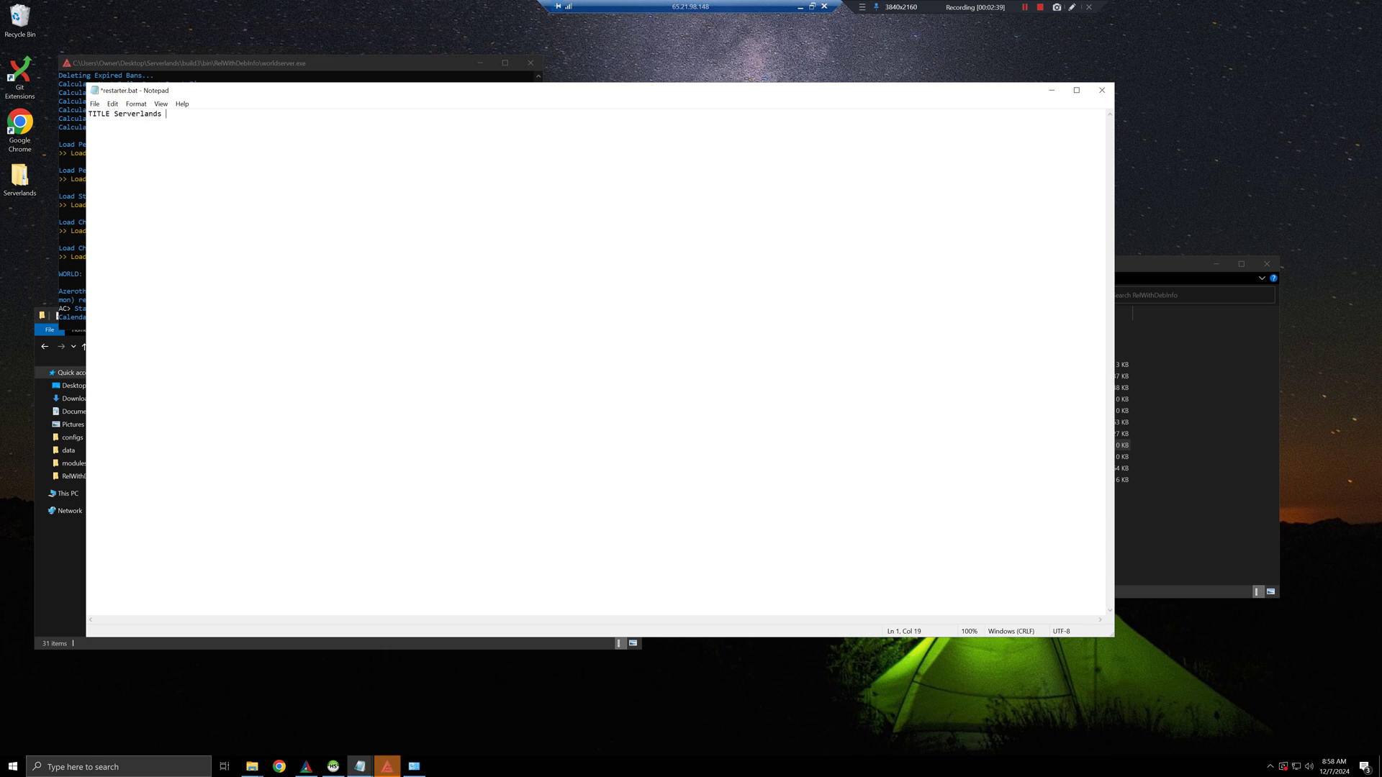
type(" Te")
type("st Serv")
type("er (AC) ")
type(":run ")
type("worldserver.exe")
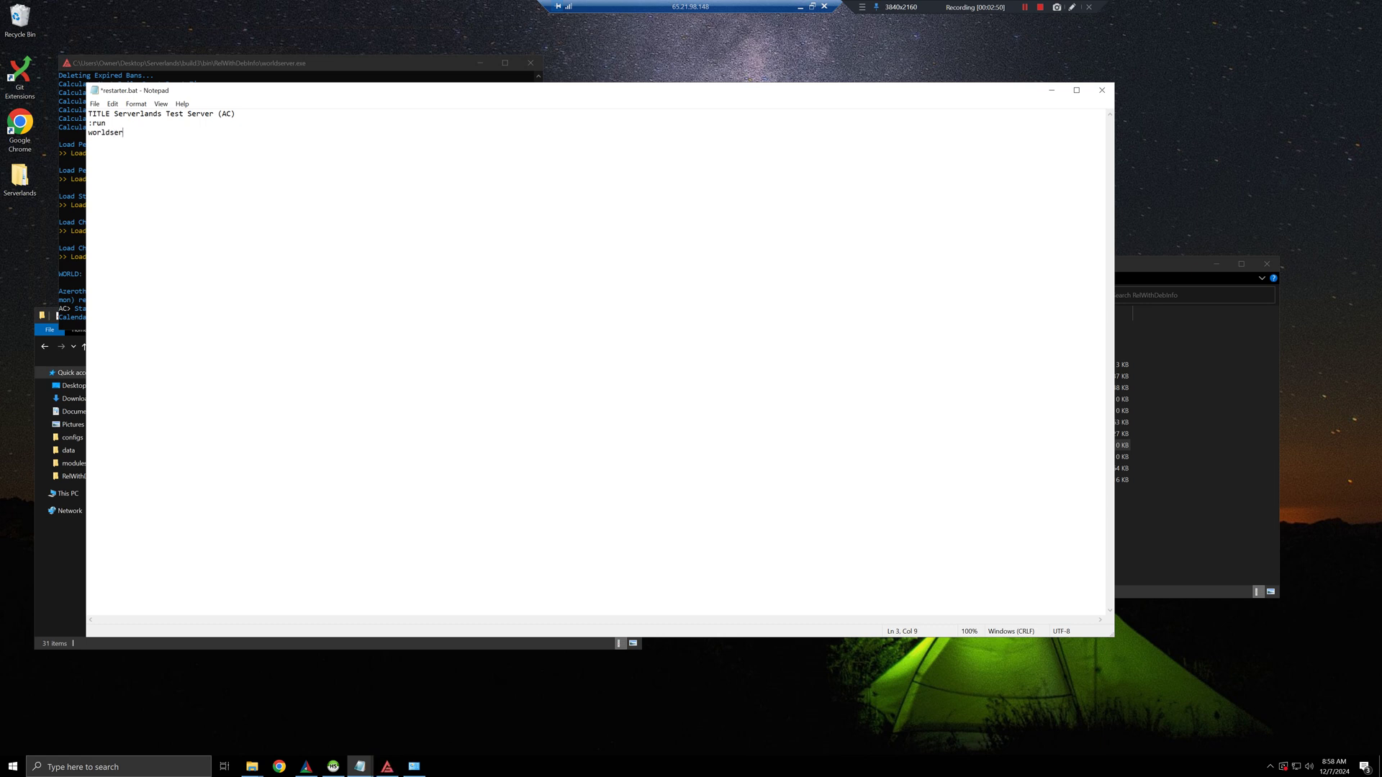
Step: Go up to the Serverlands folder and delete the build folder
left_click(1203, 432)
left_click(804, 475)
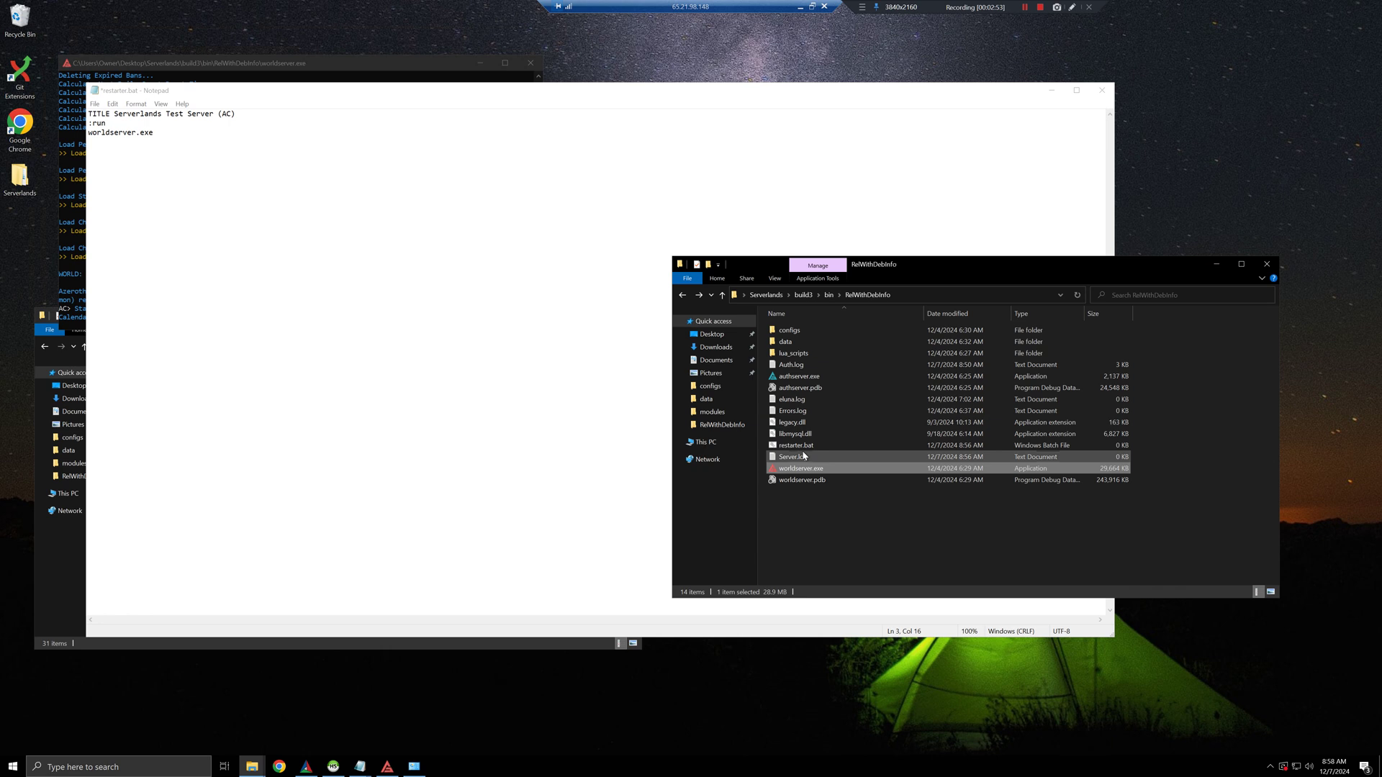
left_click(912, 295)
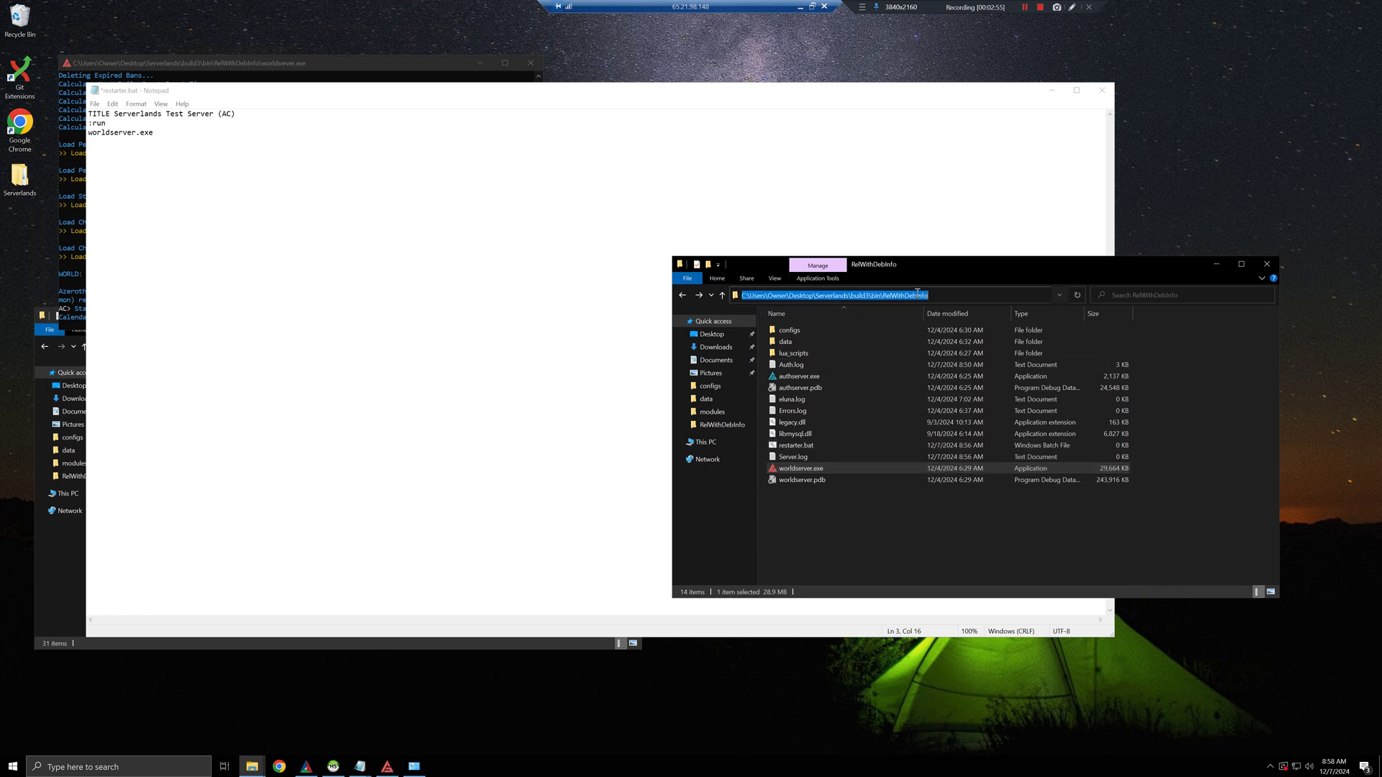
left_click(767, 295)
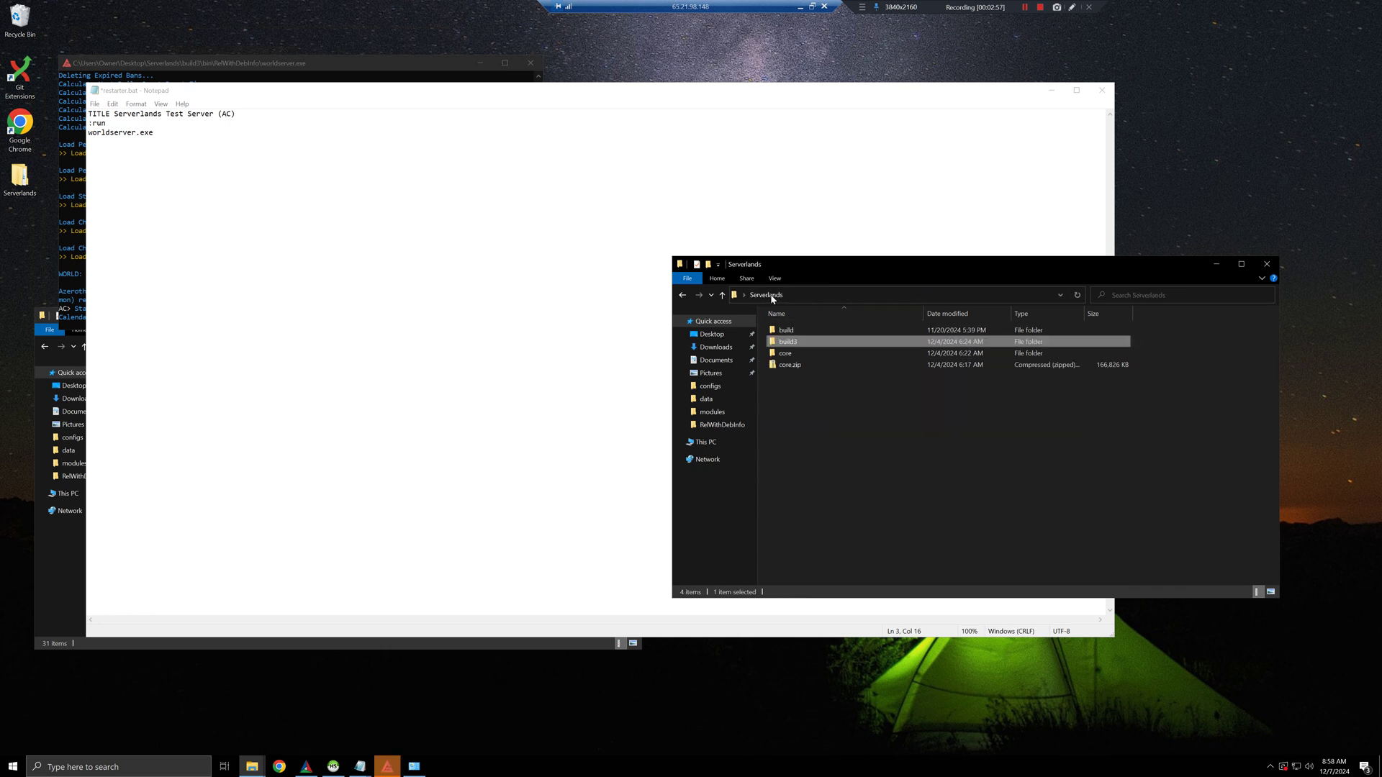
left_click(797, 354)
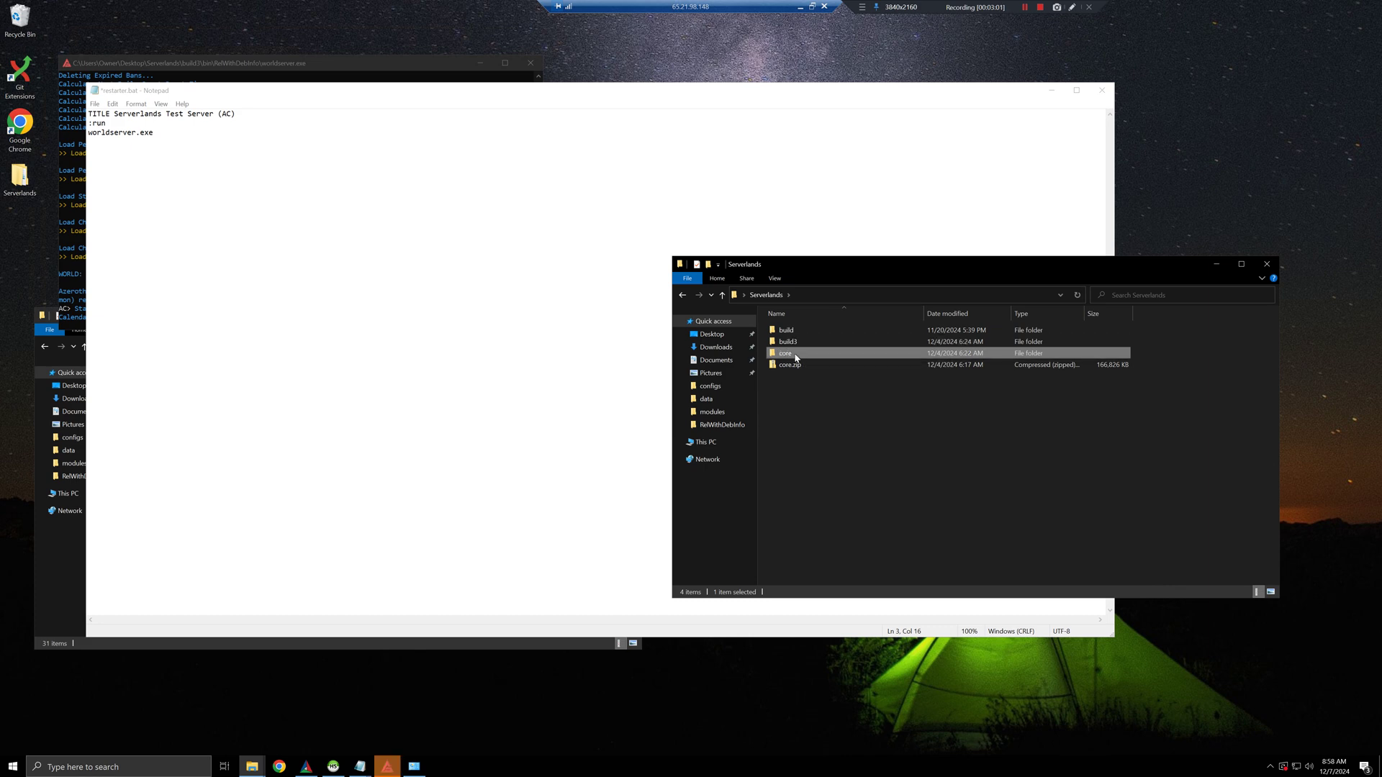
double_click(803, 345)
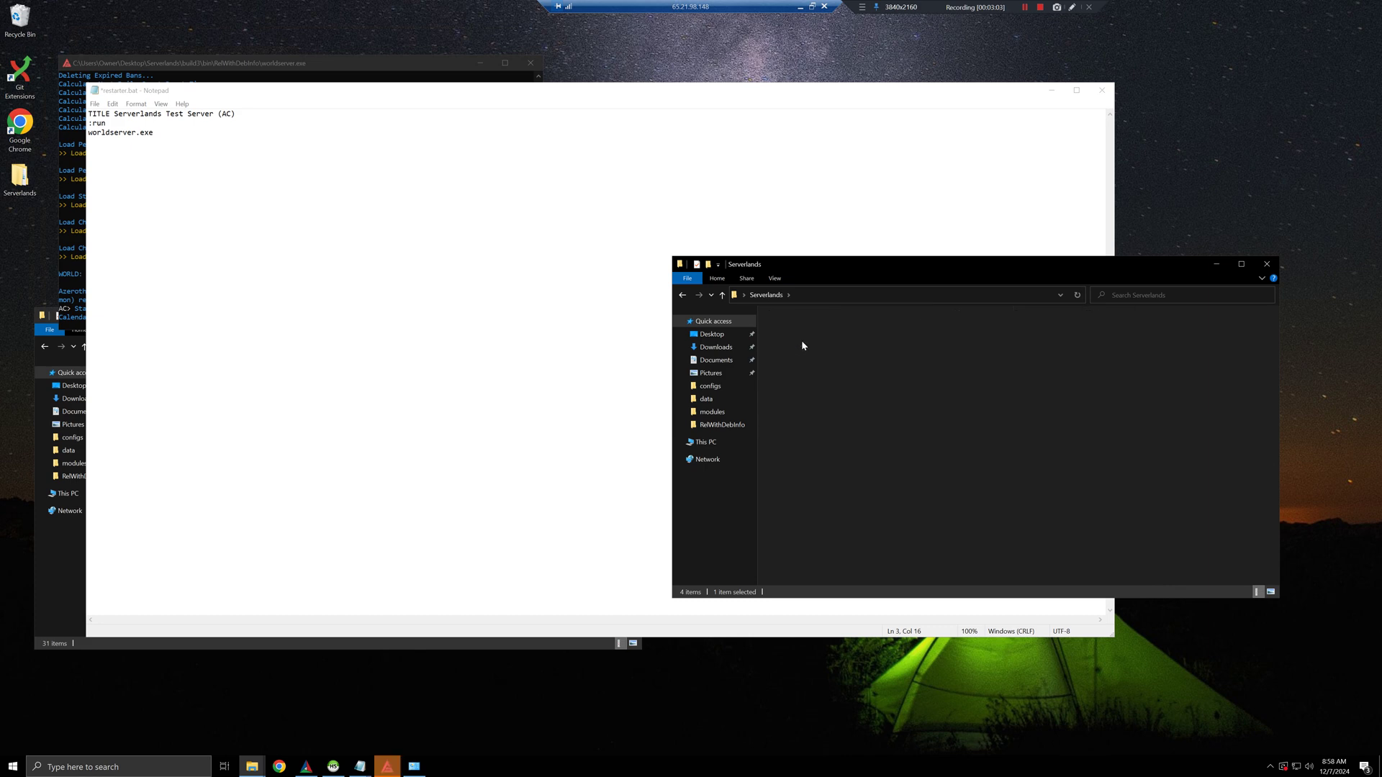
key("alt+Left")
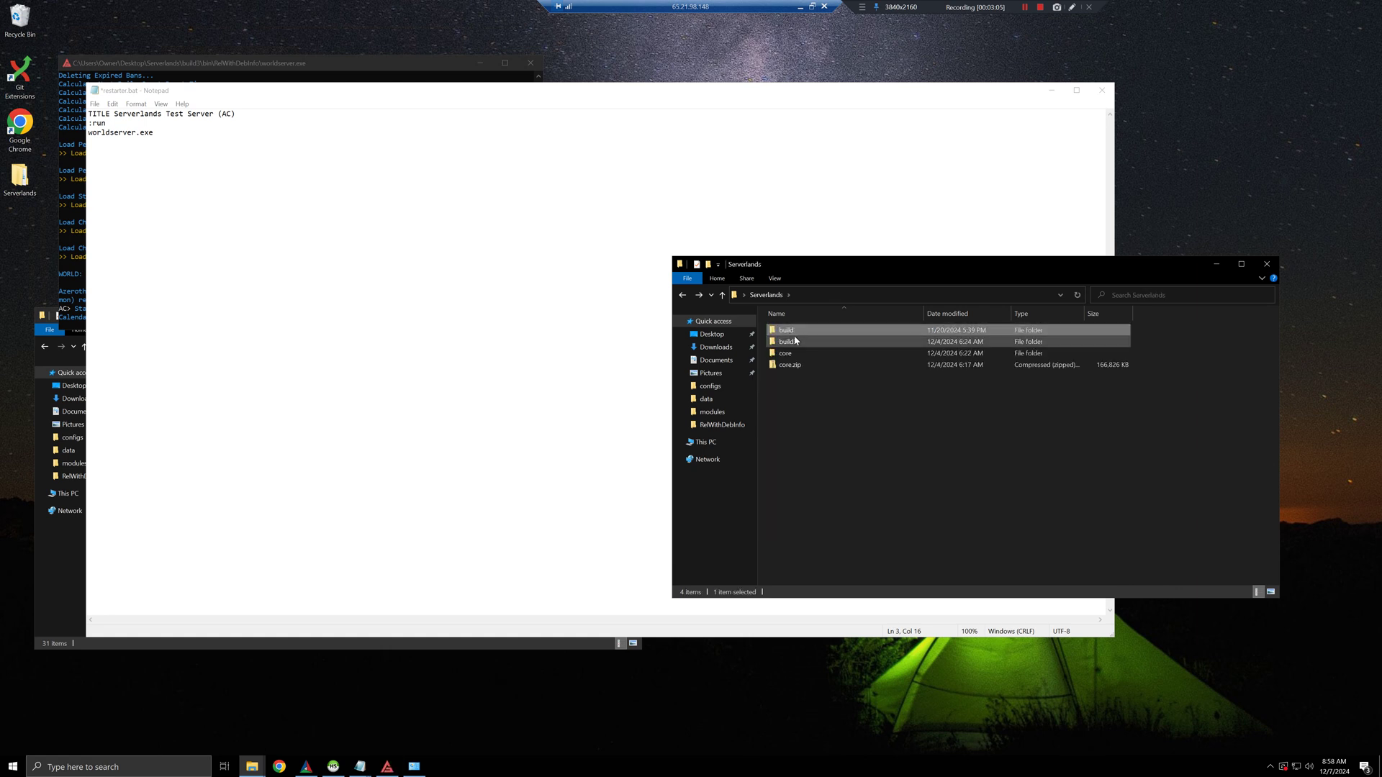
key("Delete")
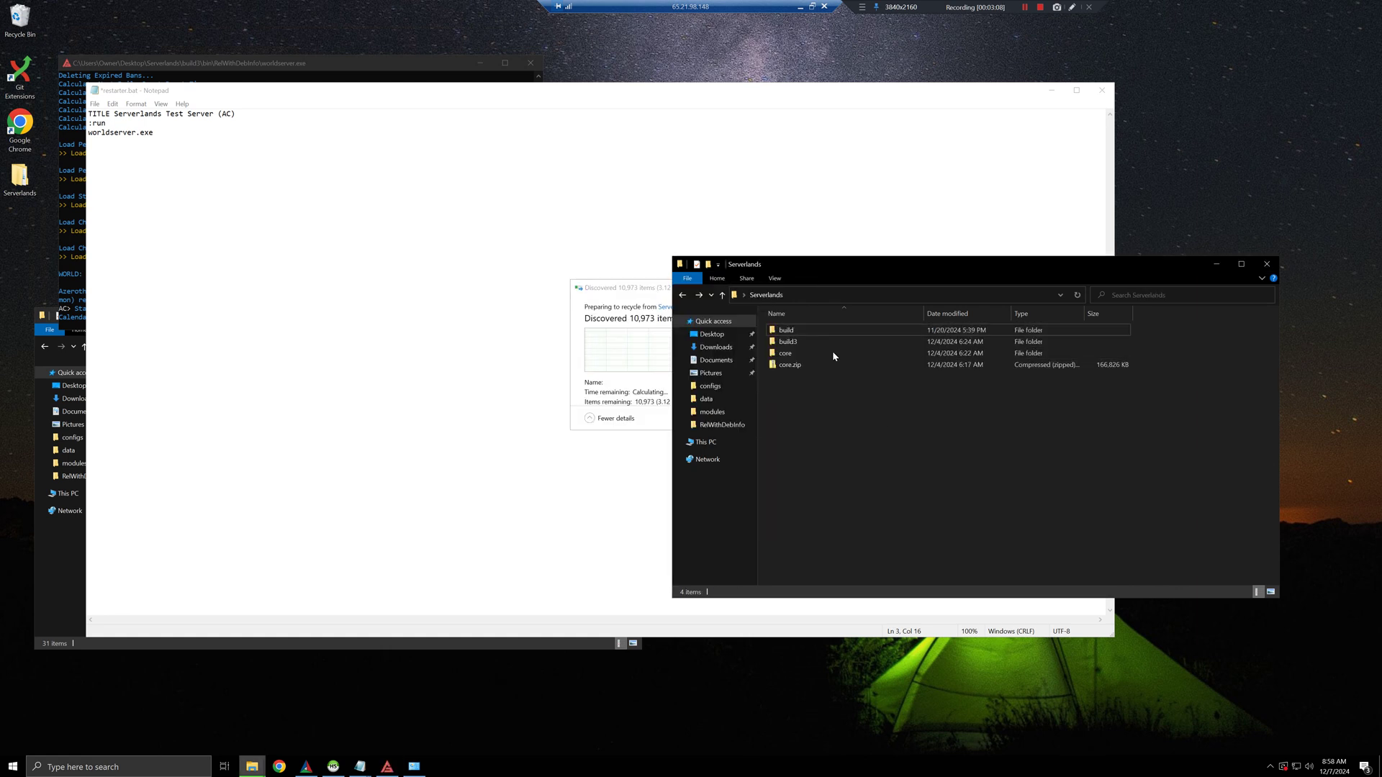
Step: Navigate back into build3 > bin > RelWithDebInfo
double_click(822, 344)
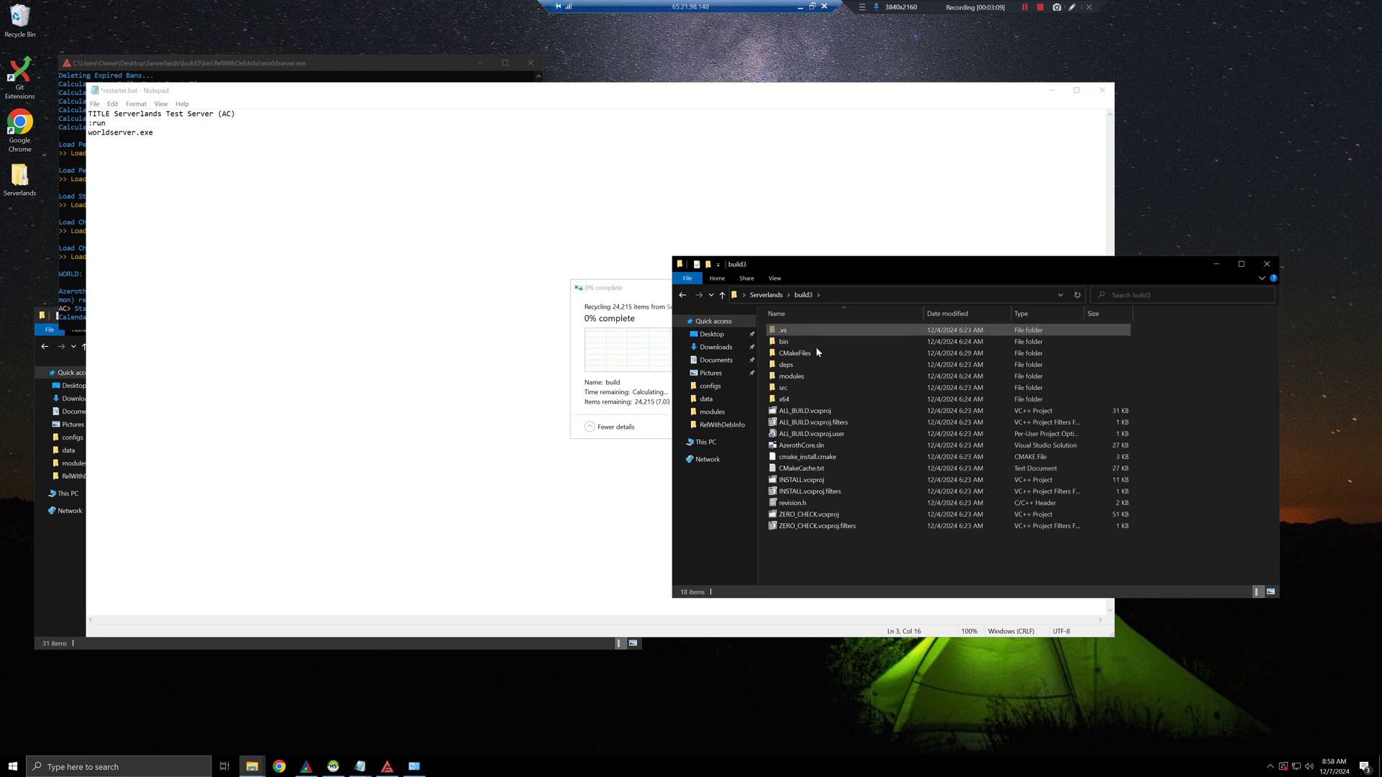
double_click(814, 347)
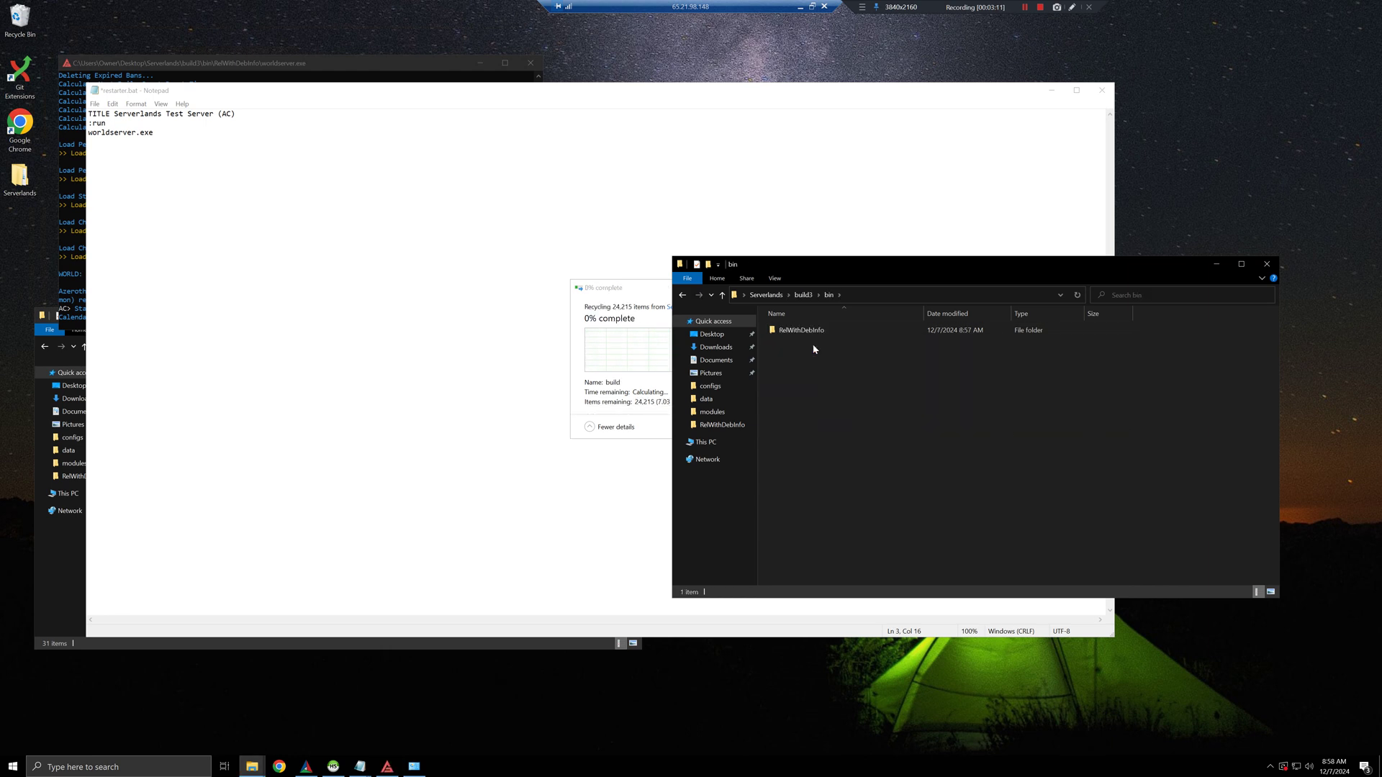
double_click(852, 332)
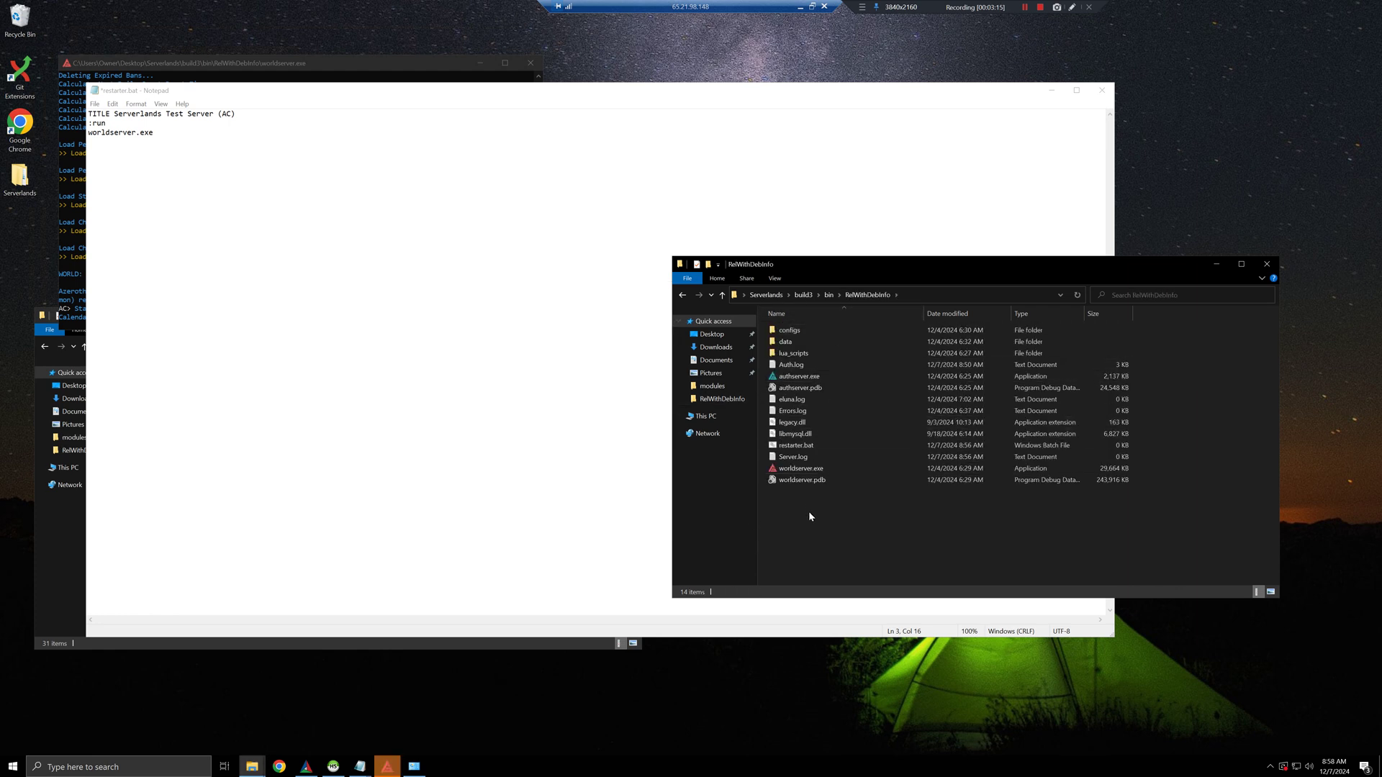
left_click_drag(809, 511, 837, 515)
Step: Add a 'goto run' line to restarter.bat, save it with Ctrl+S and close Notepad
left_click(217, 136)
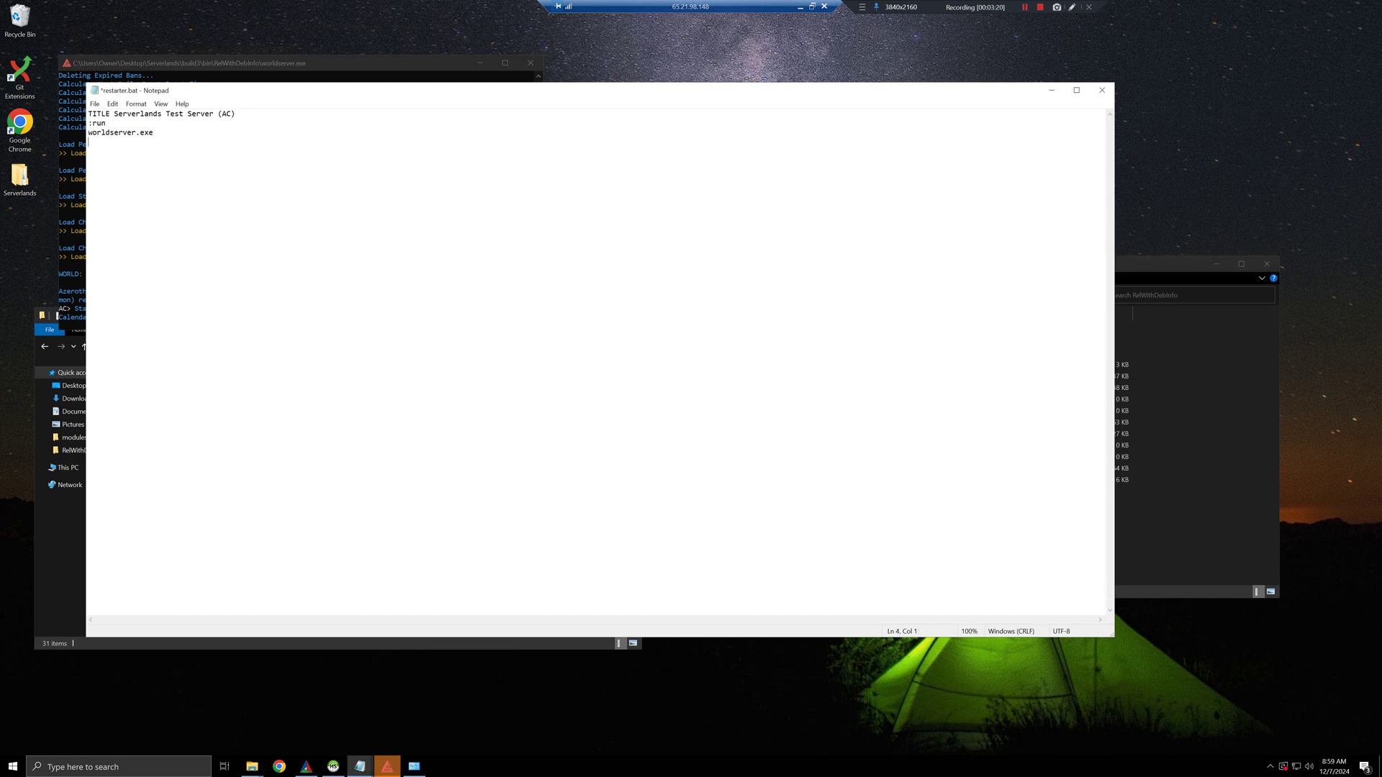
type("goto run")
key("ctrl+s")
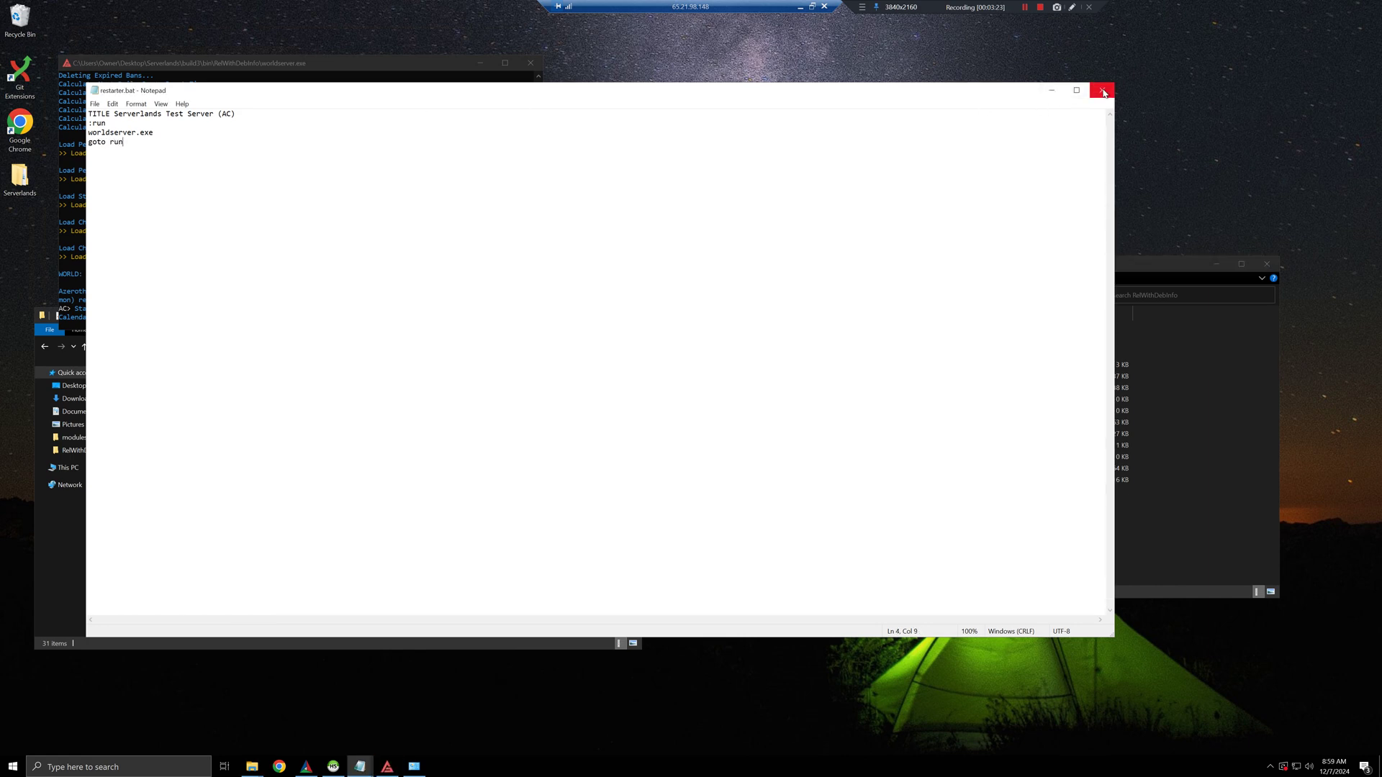
left_click(1101, 90)
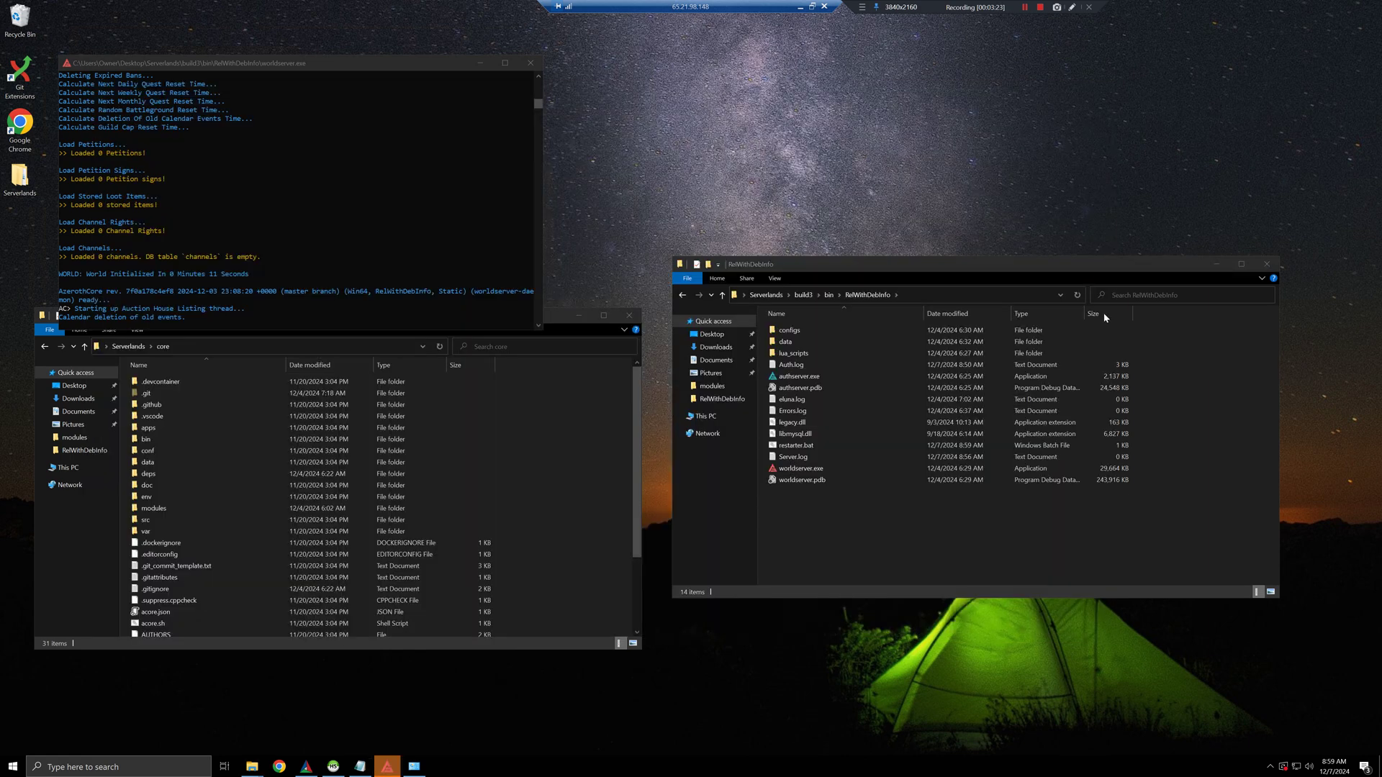
left_click(824, 446)
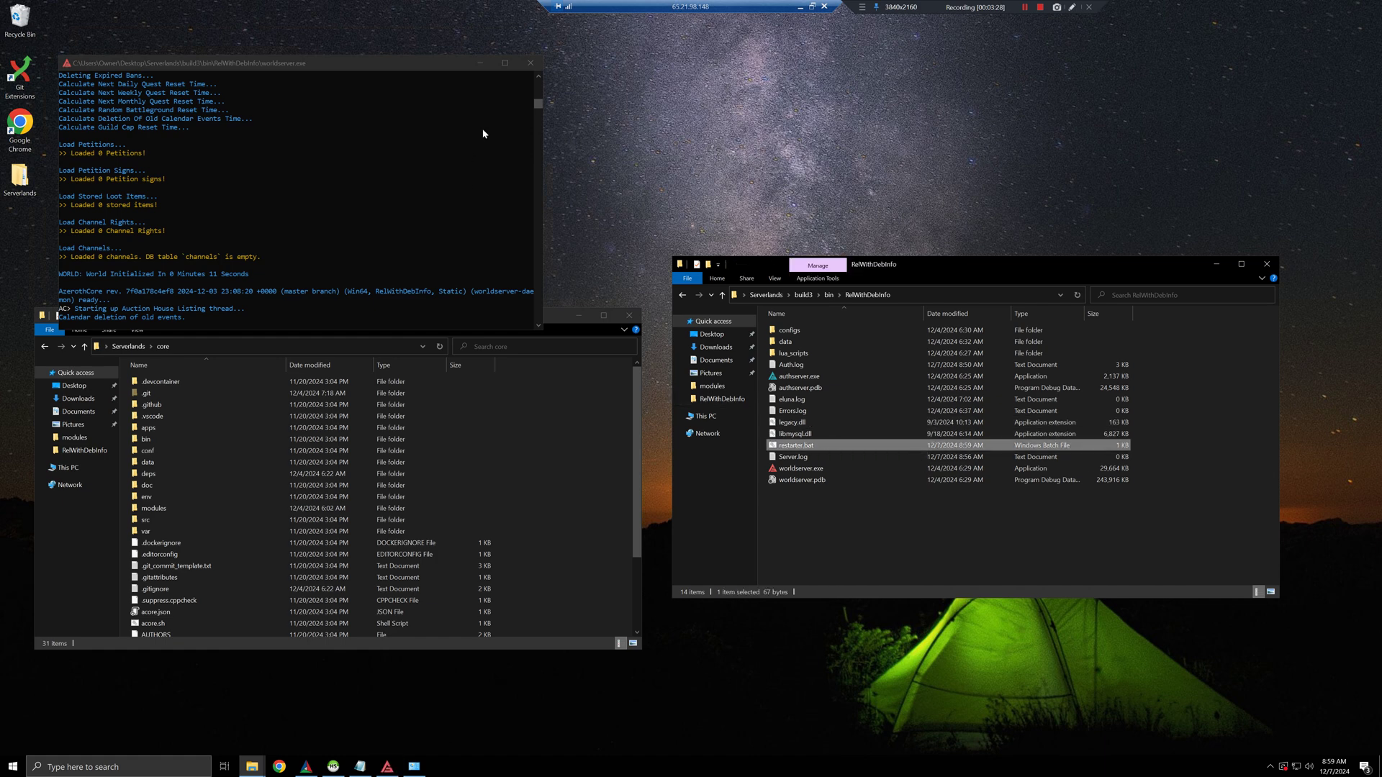
Step: Close the old worldserver console and launch the server through restarter.bat
left_click(418, 65)
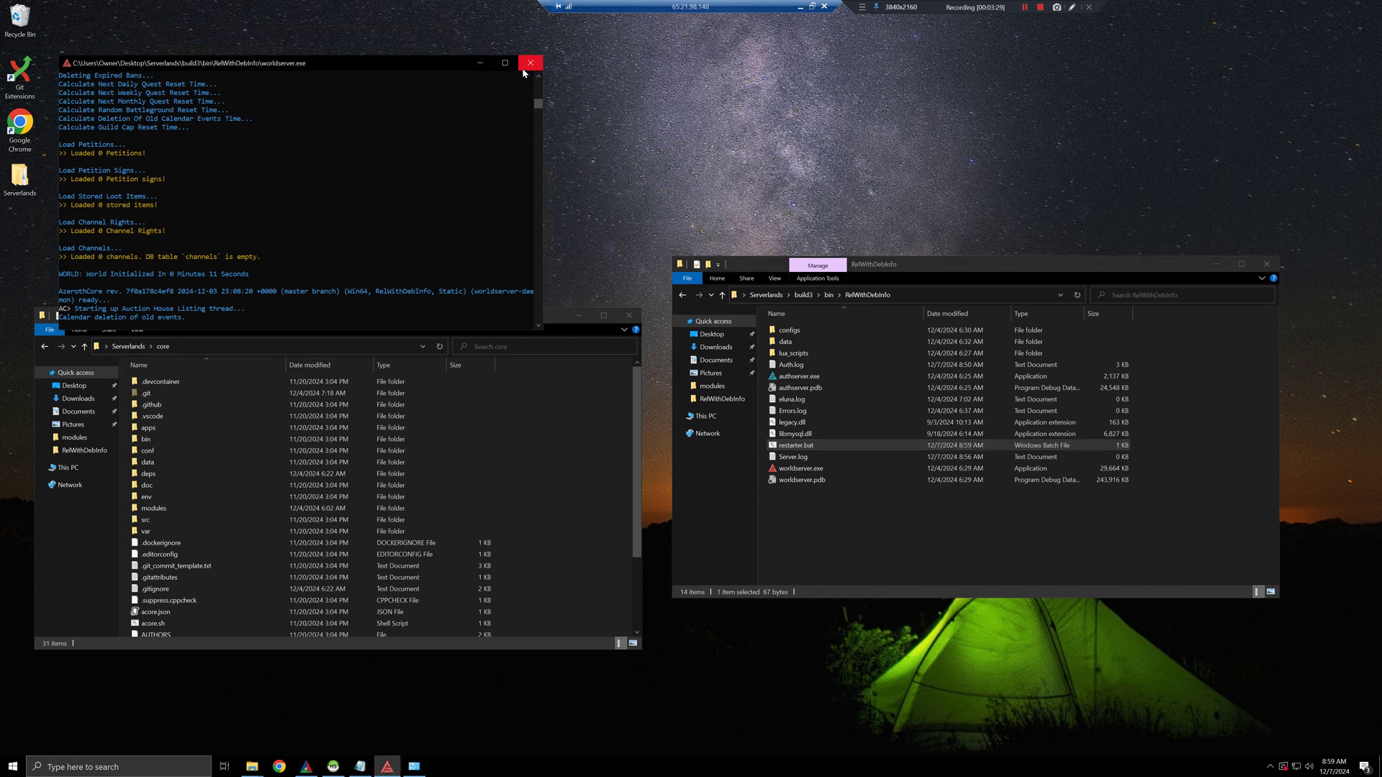
left_click(524, 70)
double_click(825, 451)
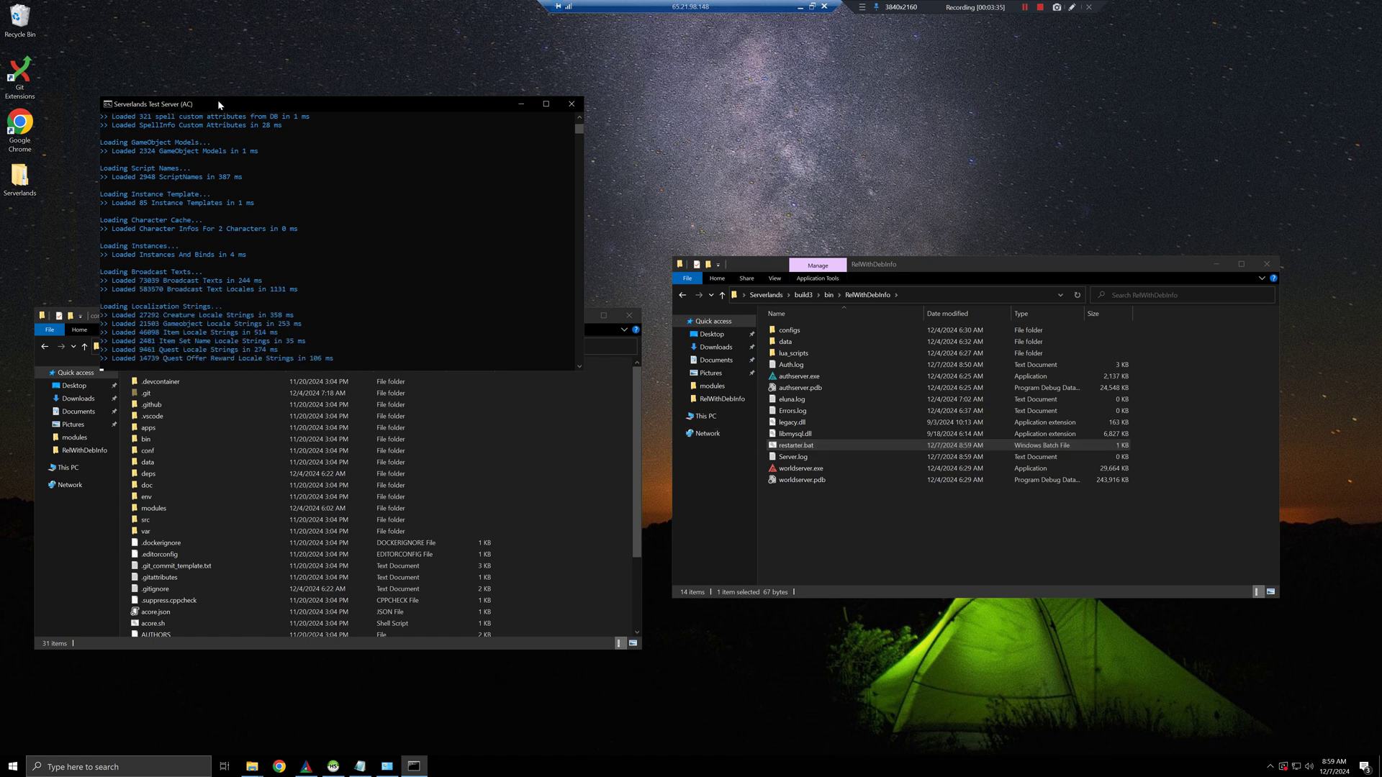
left_click_drag(219, 106, 296, 101)
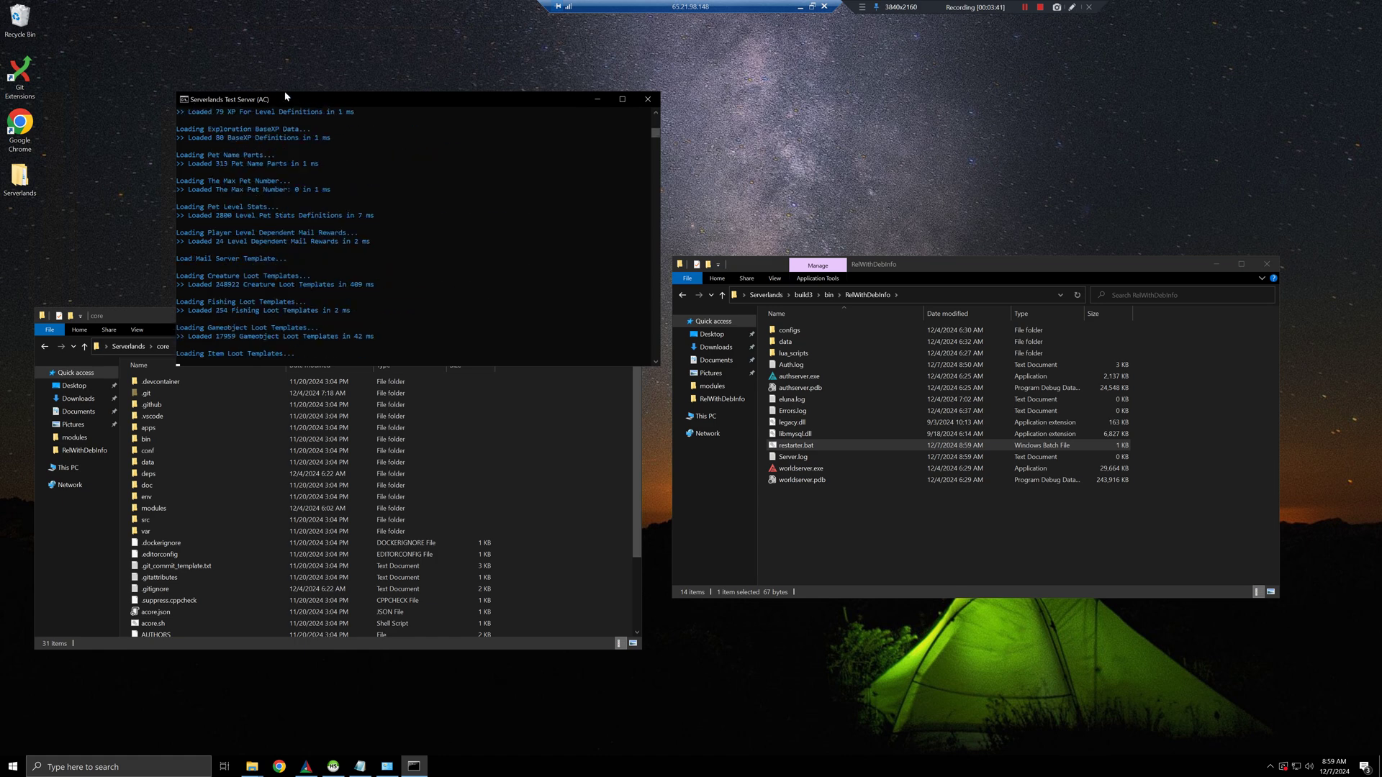
left_click_drag(319, 98, 308, 72)
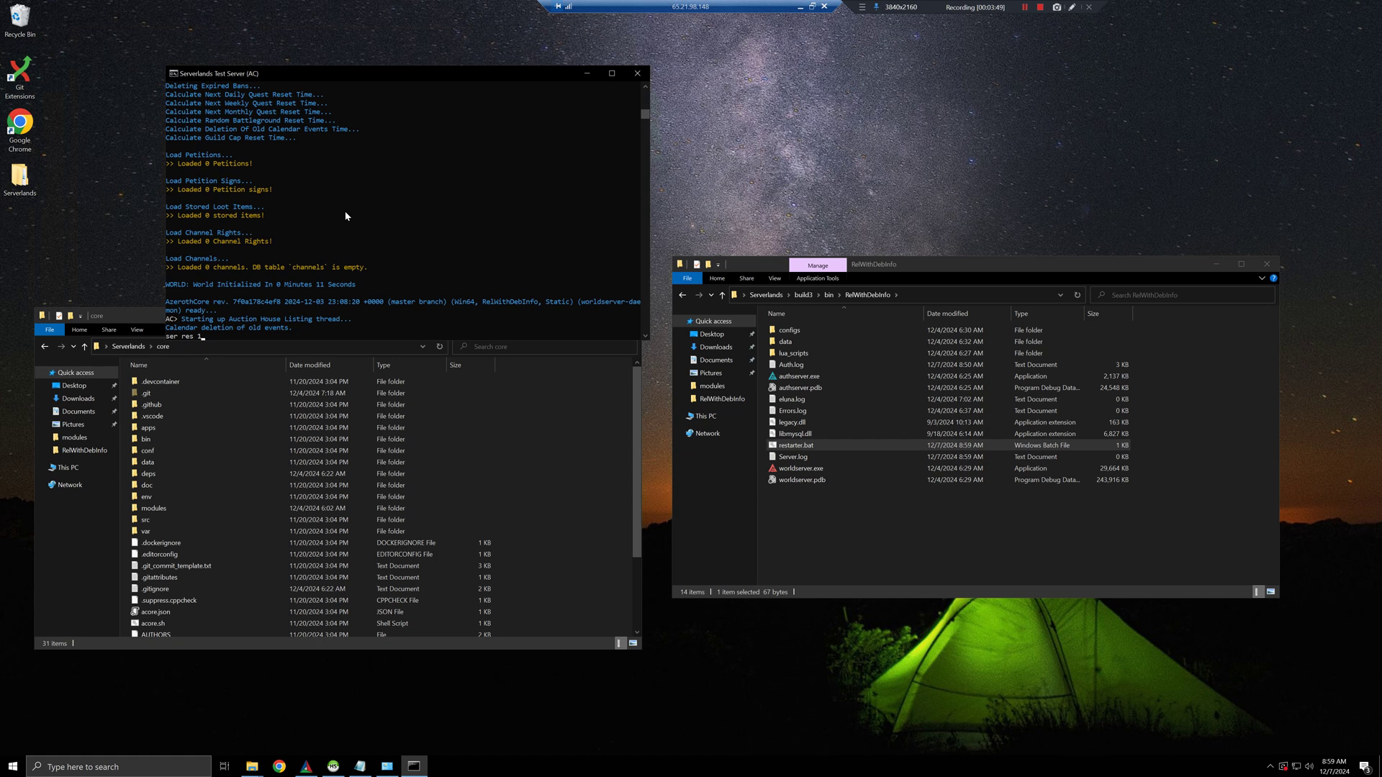
Step: Restart the server with 'ser res 1' and let the restarter loop relaunch worldserver
key("Return")
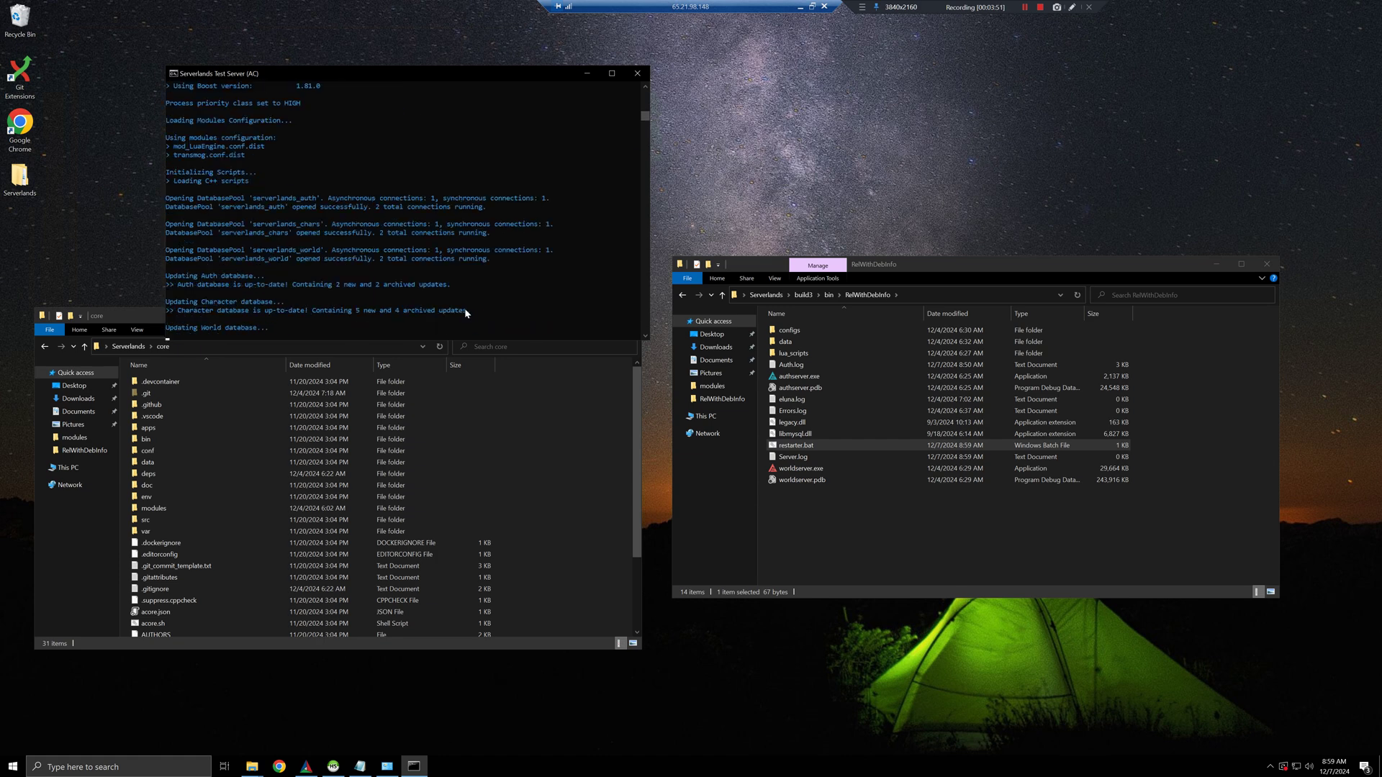
left_click_drag(292, 73, 337, 136)
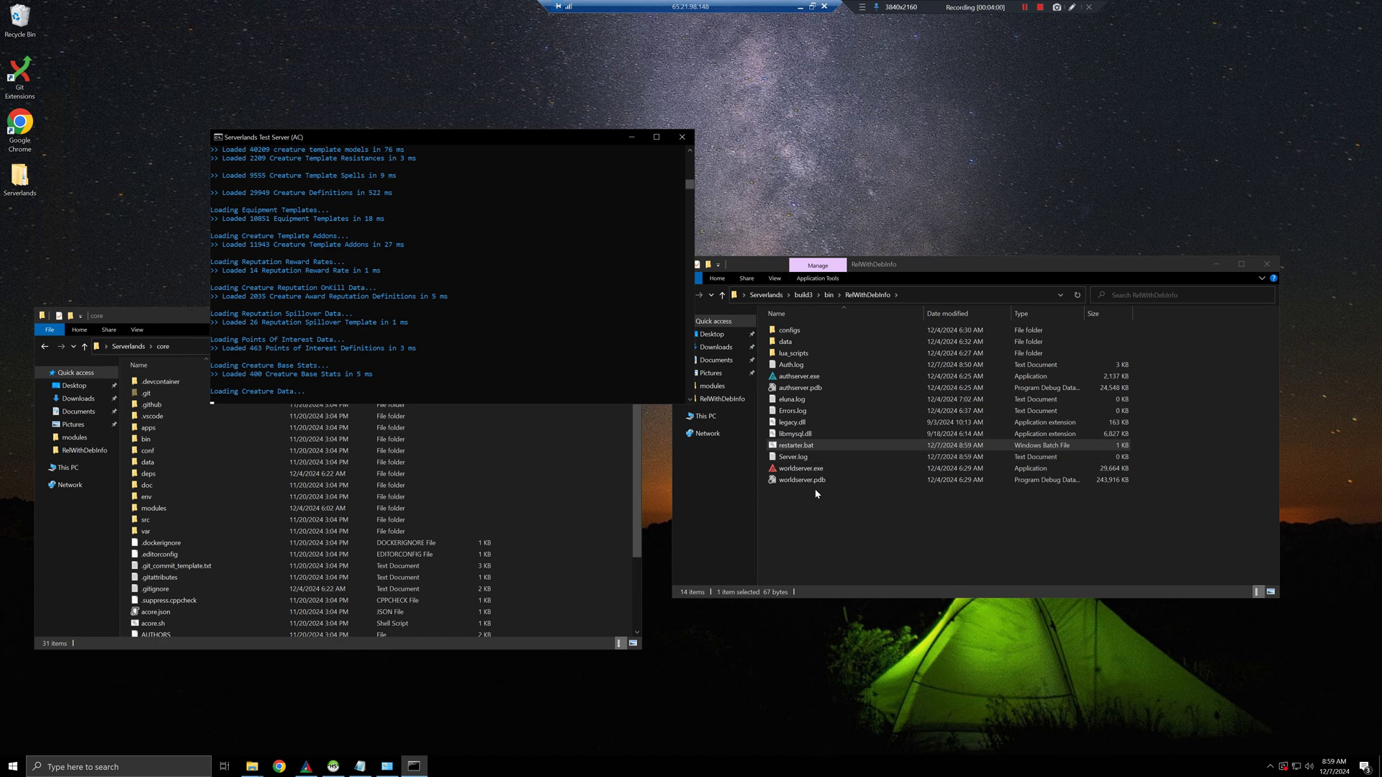
left_click_drag(806, 521, 792, 309)
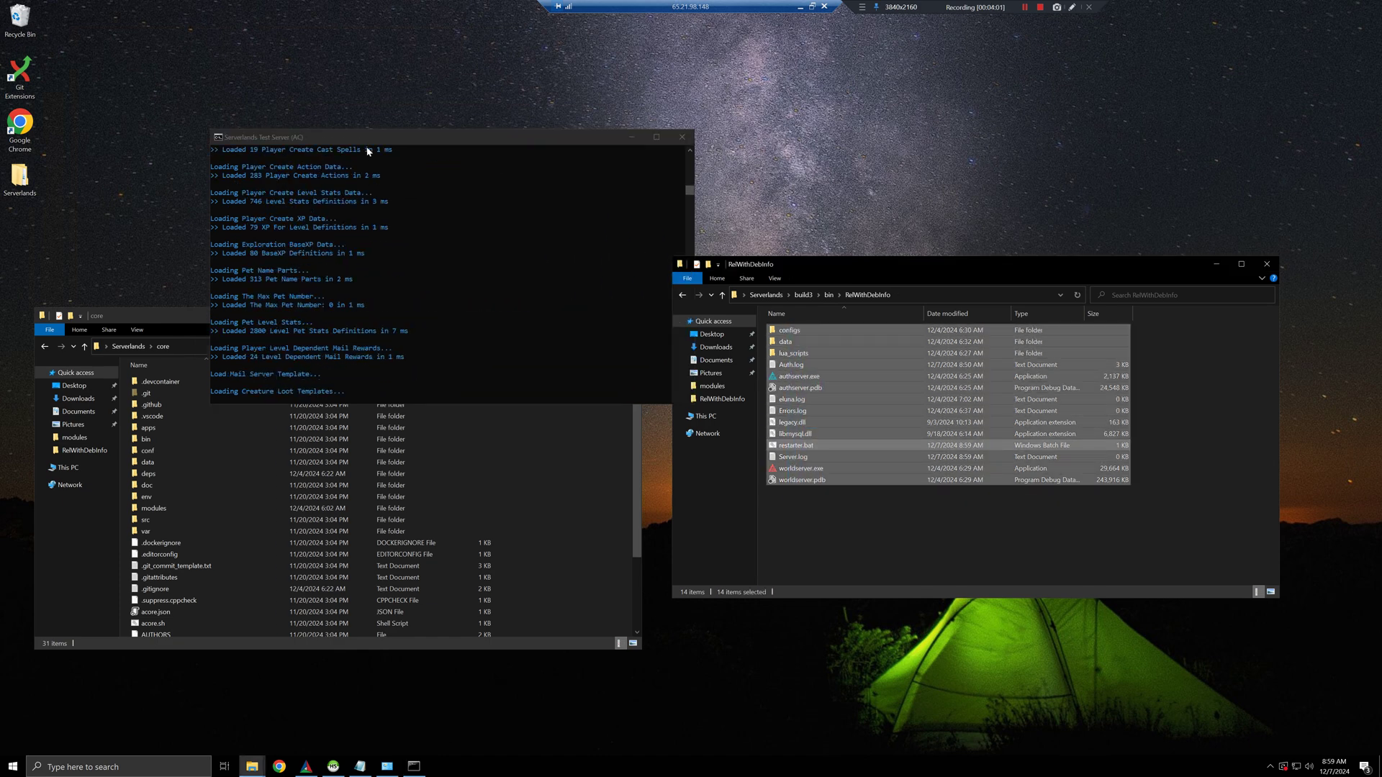
left_click_drag(376, 131, 344, 143)
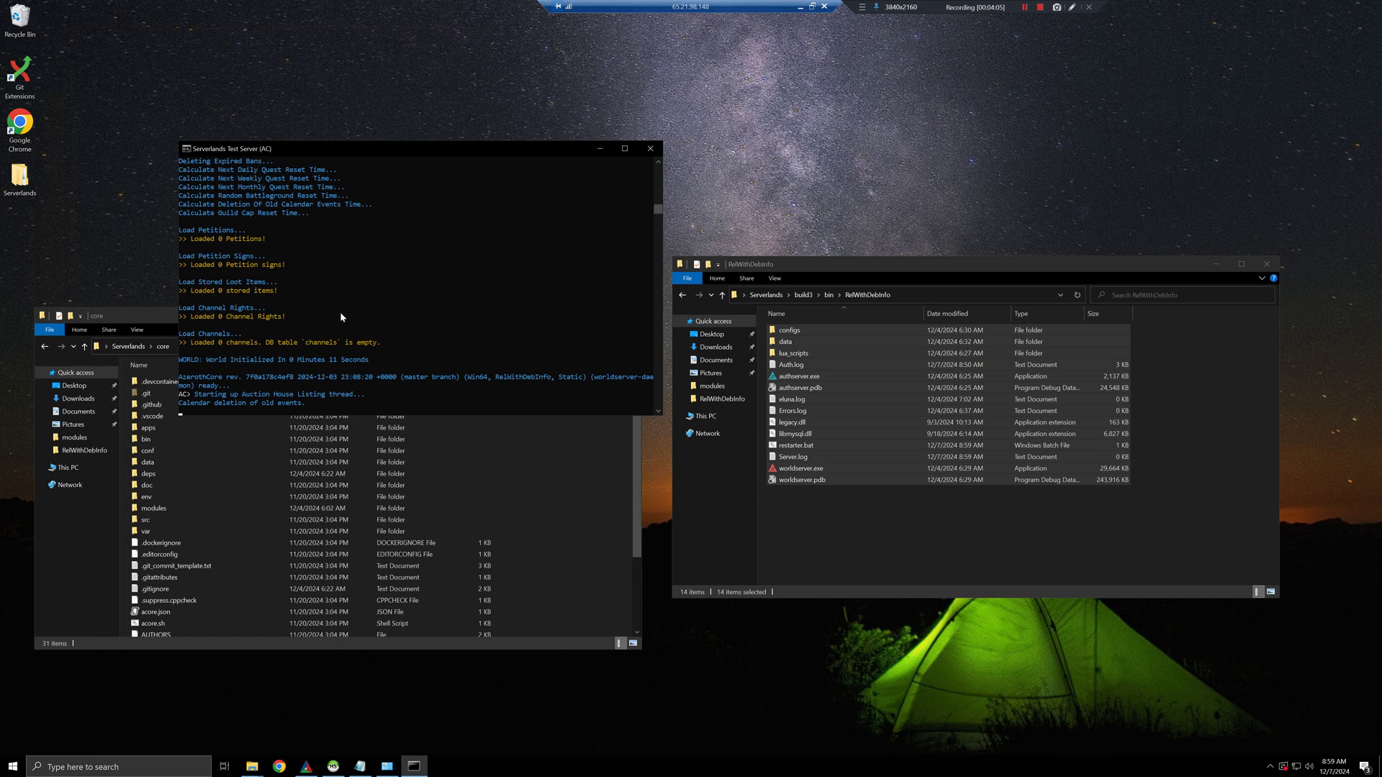
Step: Go up to the build3 folder and open the AzerothCore solution in Visual Studio
left_click(833, 529)
key("alt+Up")
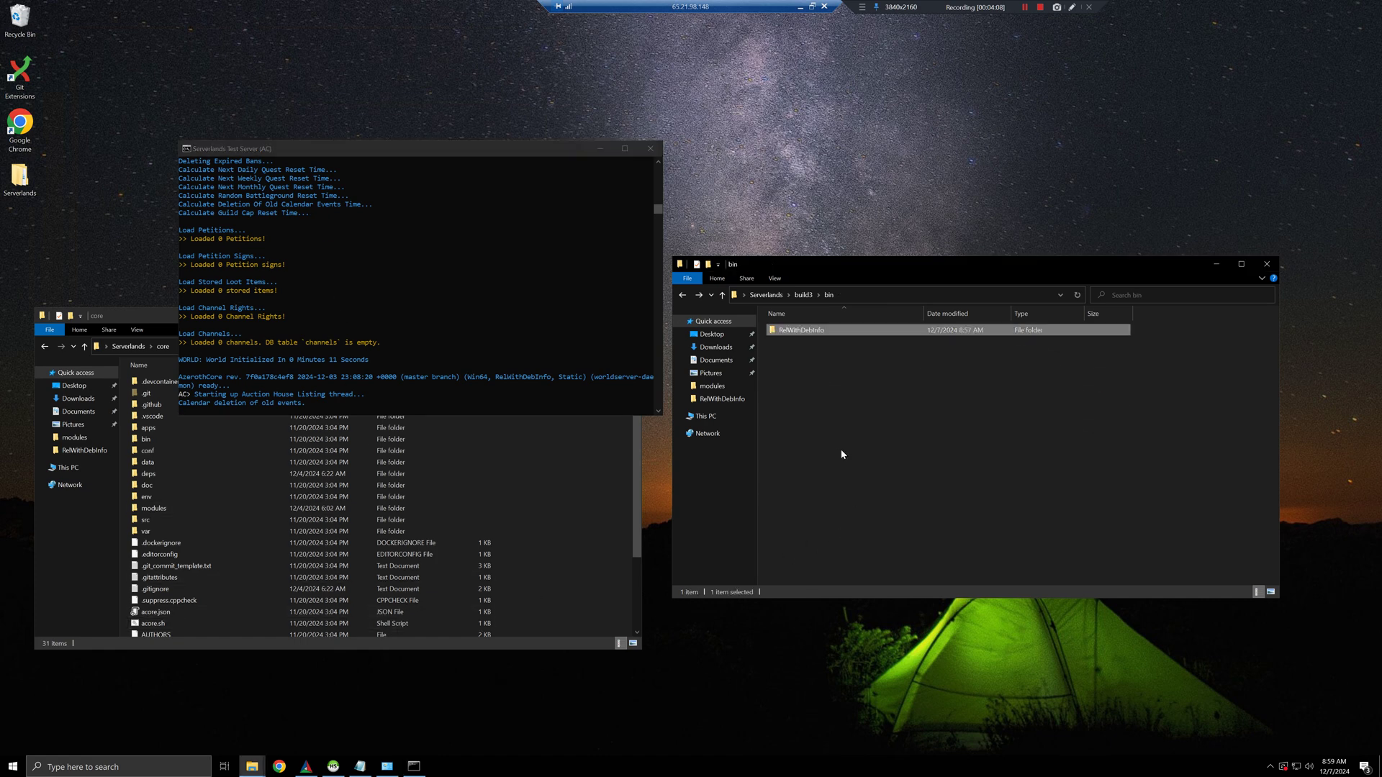
key("alt+Up")
double_click(804, 443)
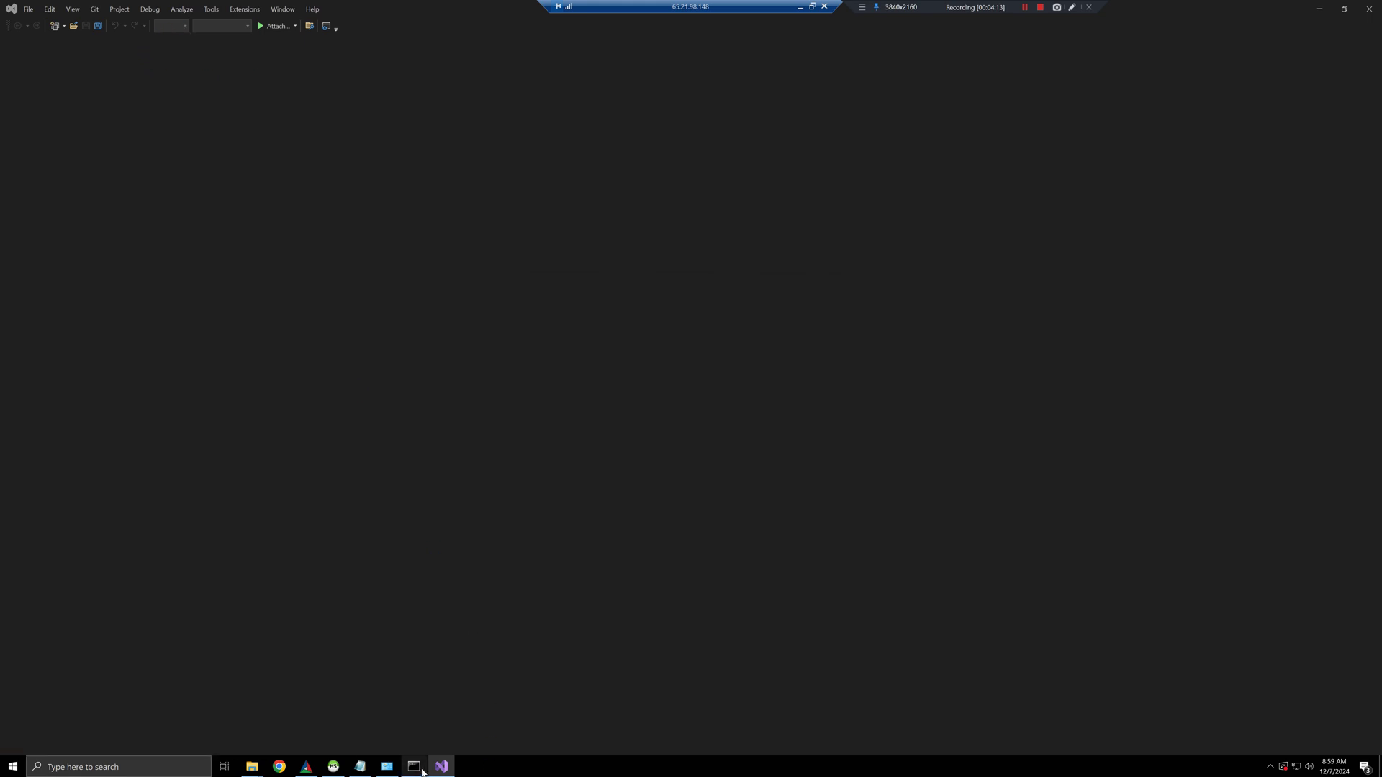
Step: Dismiss the Visual Studio sign-in prompt and bring the server console back in front
mouse_move(416, 771)
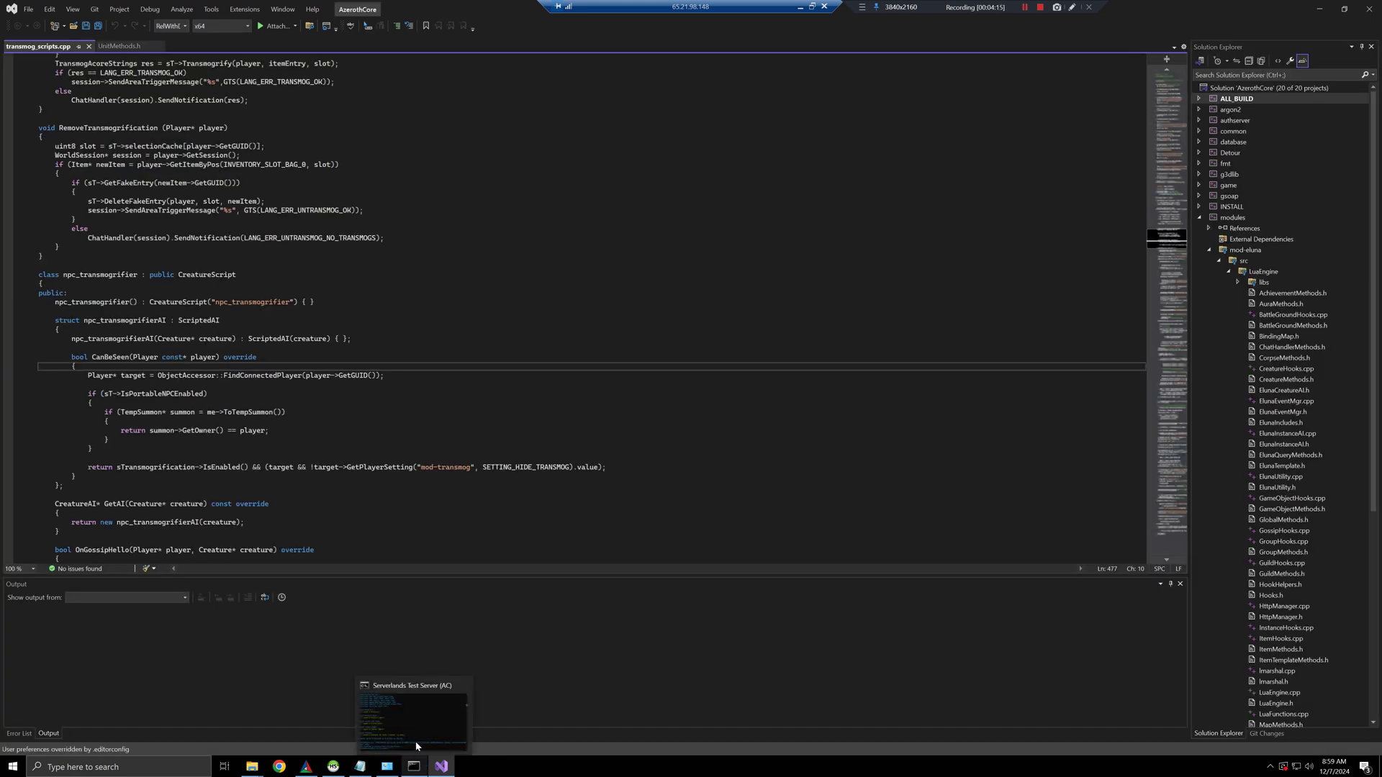
left_click(873, 517)
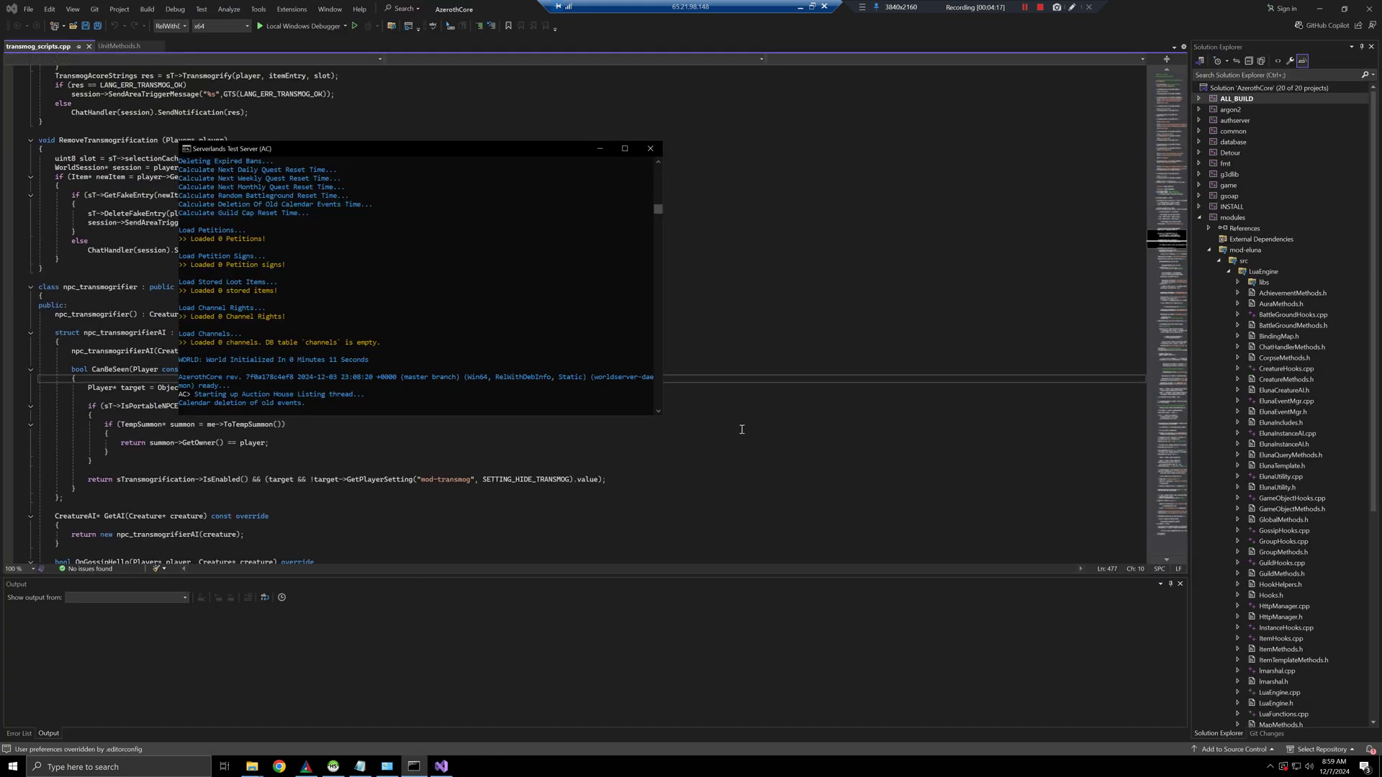
left_click(817, 227)
left_click(414, 766)
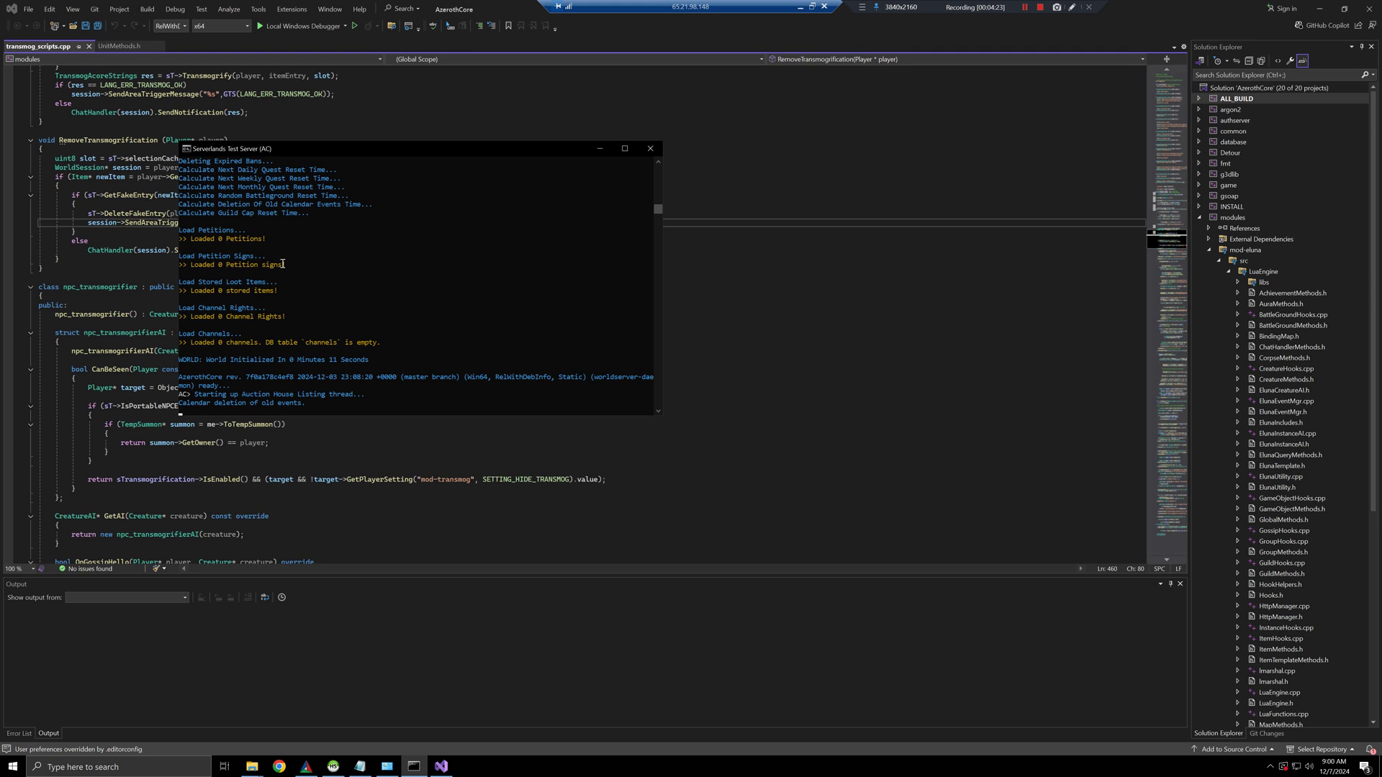
Step: Reposition the server console and close the build3 folder window
left_click_drag(294, 153, 340, 160)
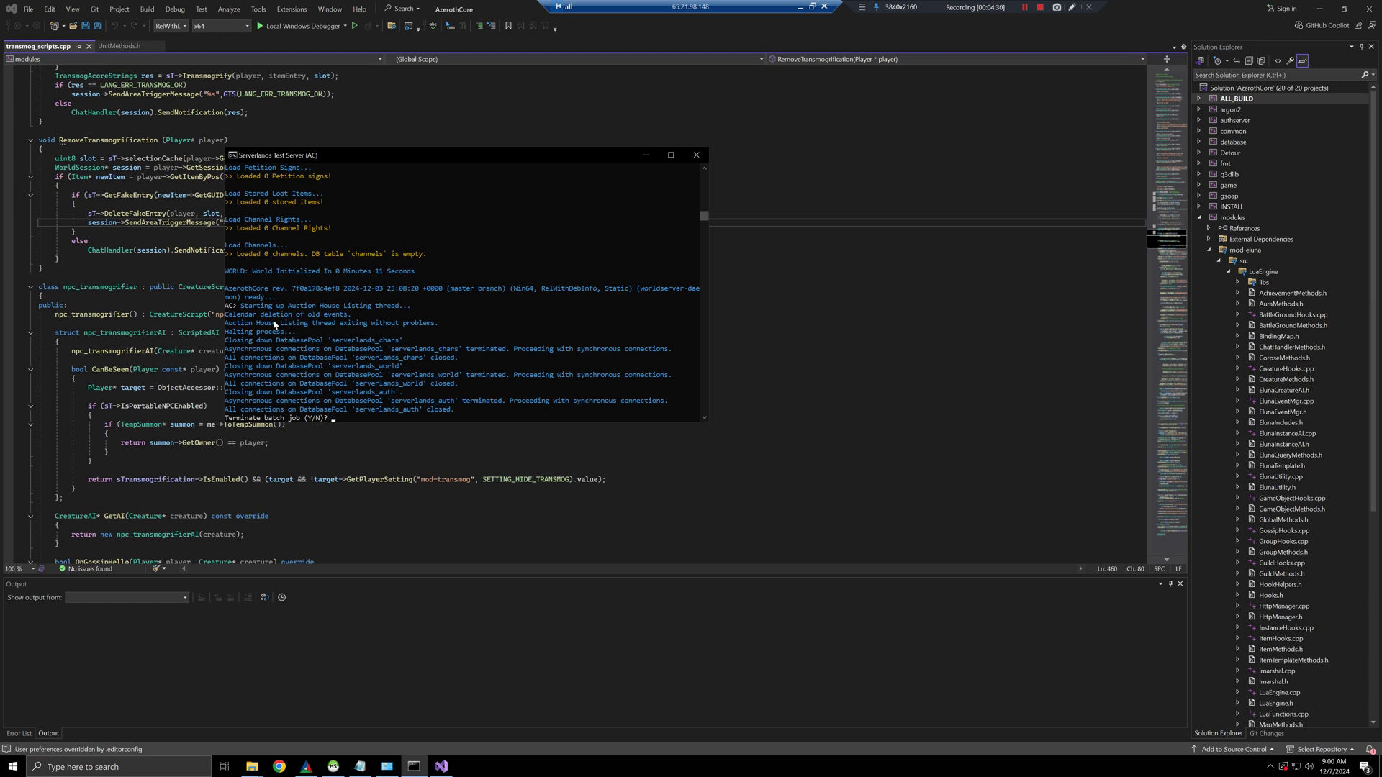
left_click_drag(311, 155, 422, 205)
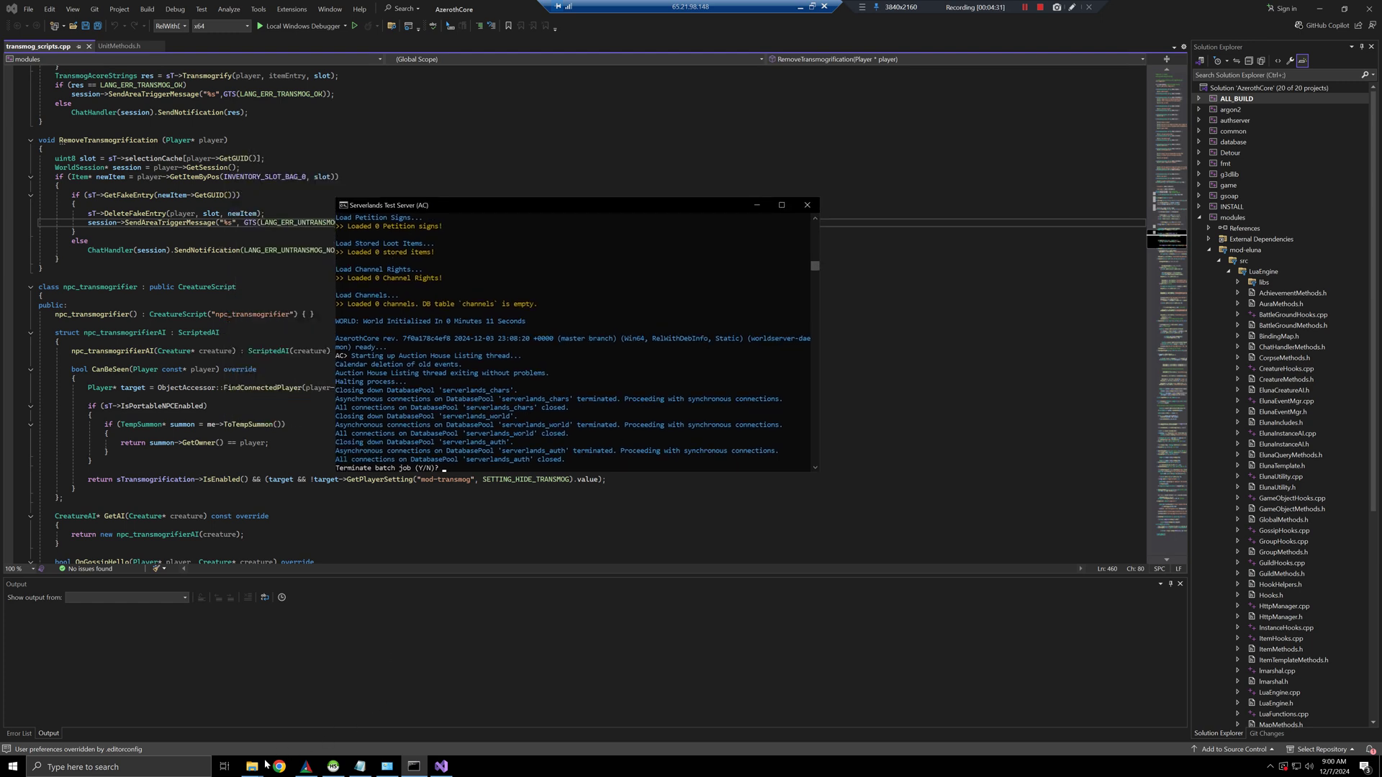
mouse_move(253, 765)
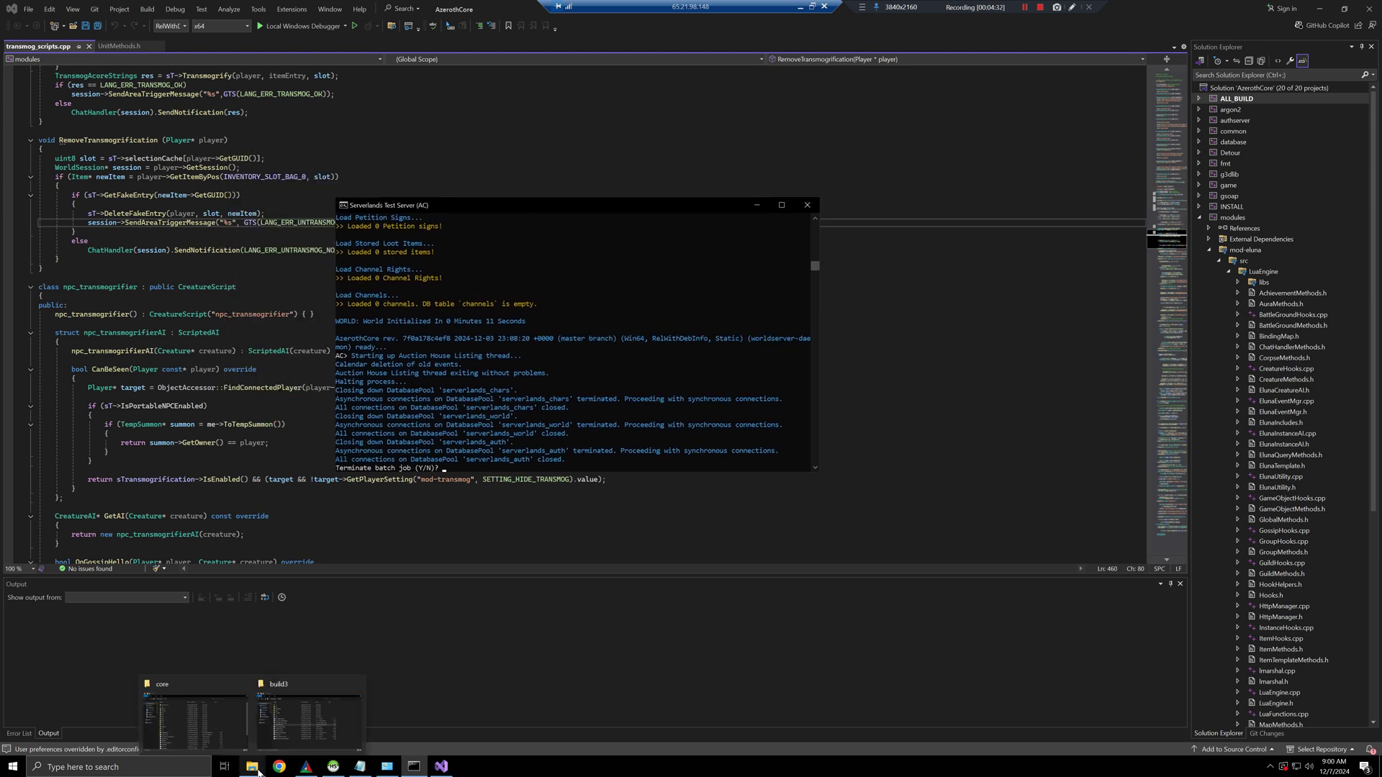
left_click(357, 687)
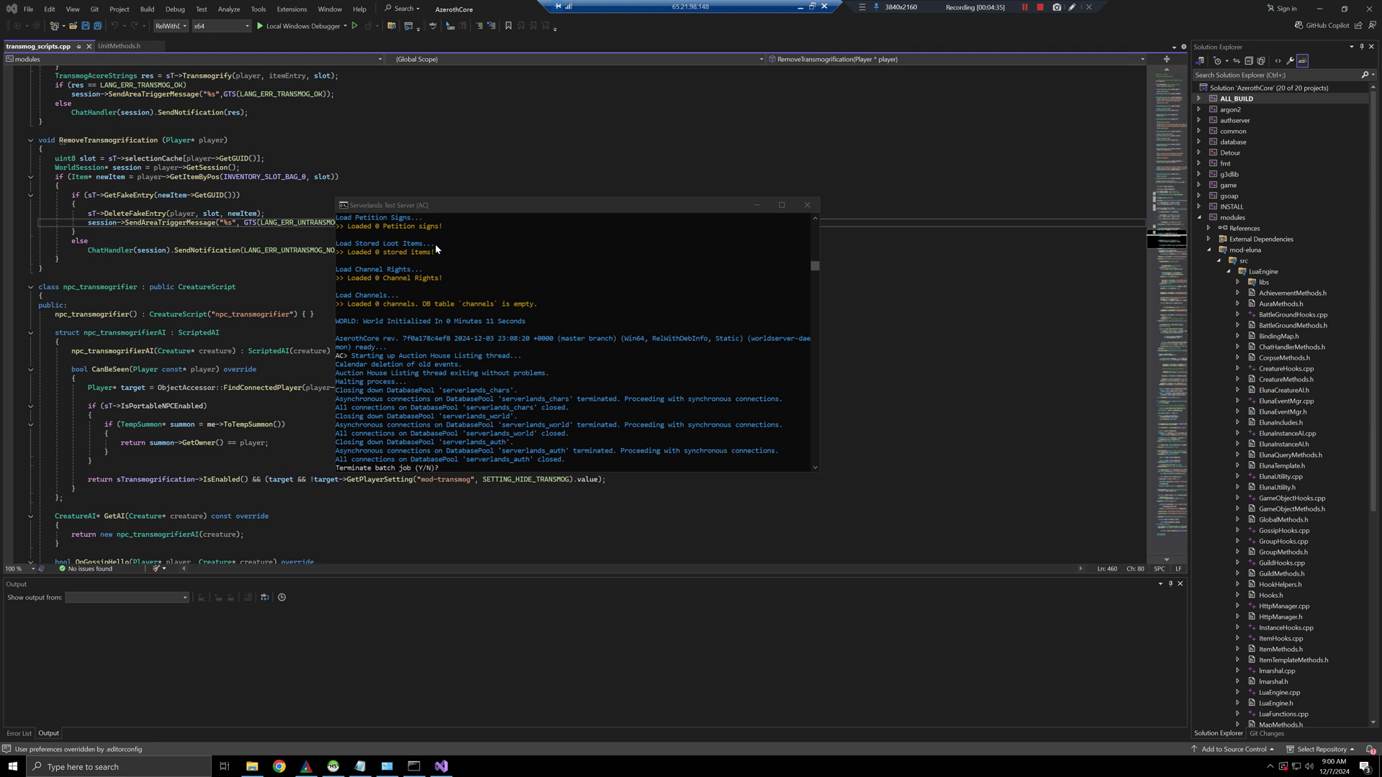
Step: Answer n to 'Terminate batch job' in the console so the server restarts
left_click(452, 205)
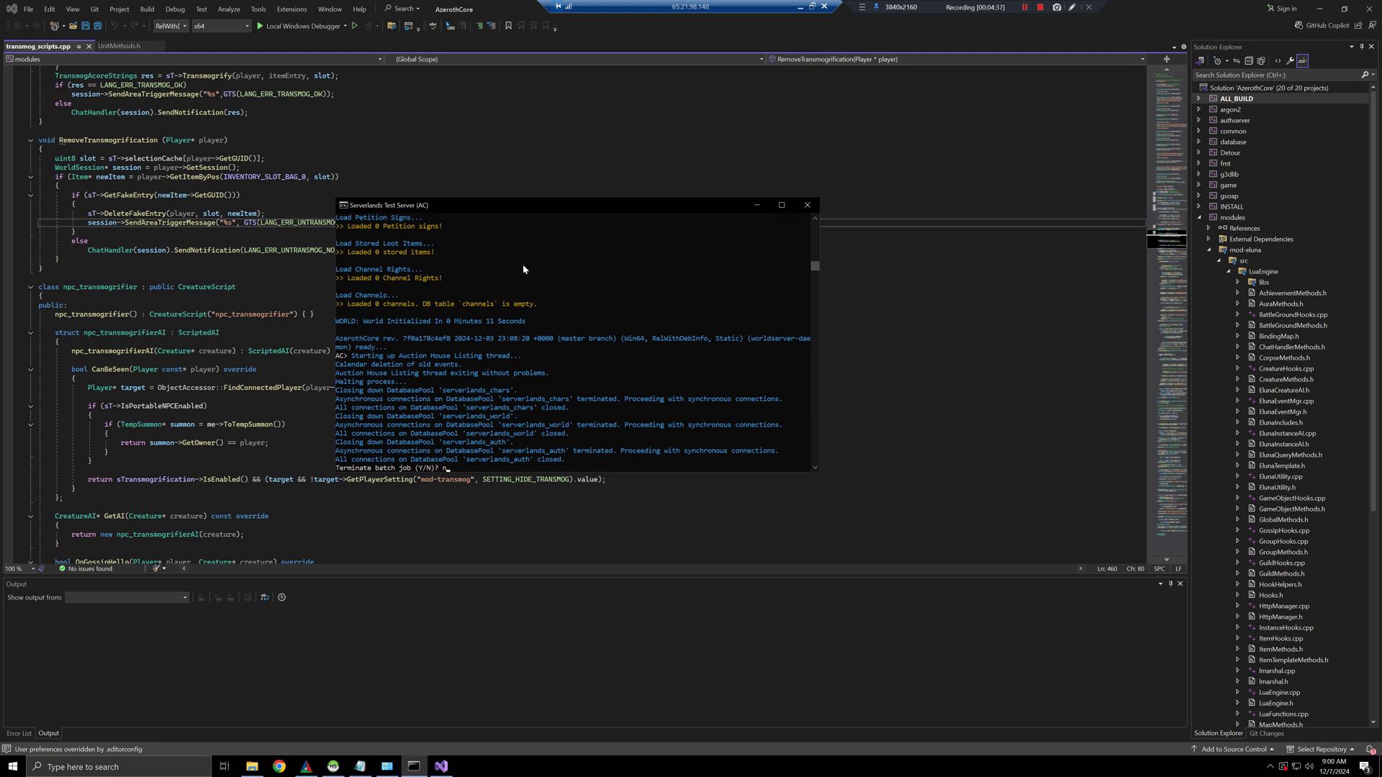
type("n")
key("Return")
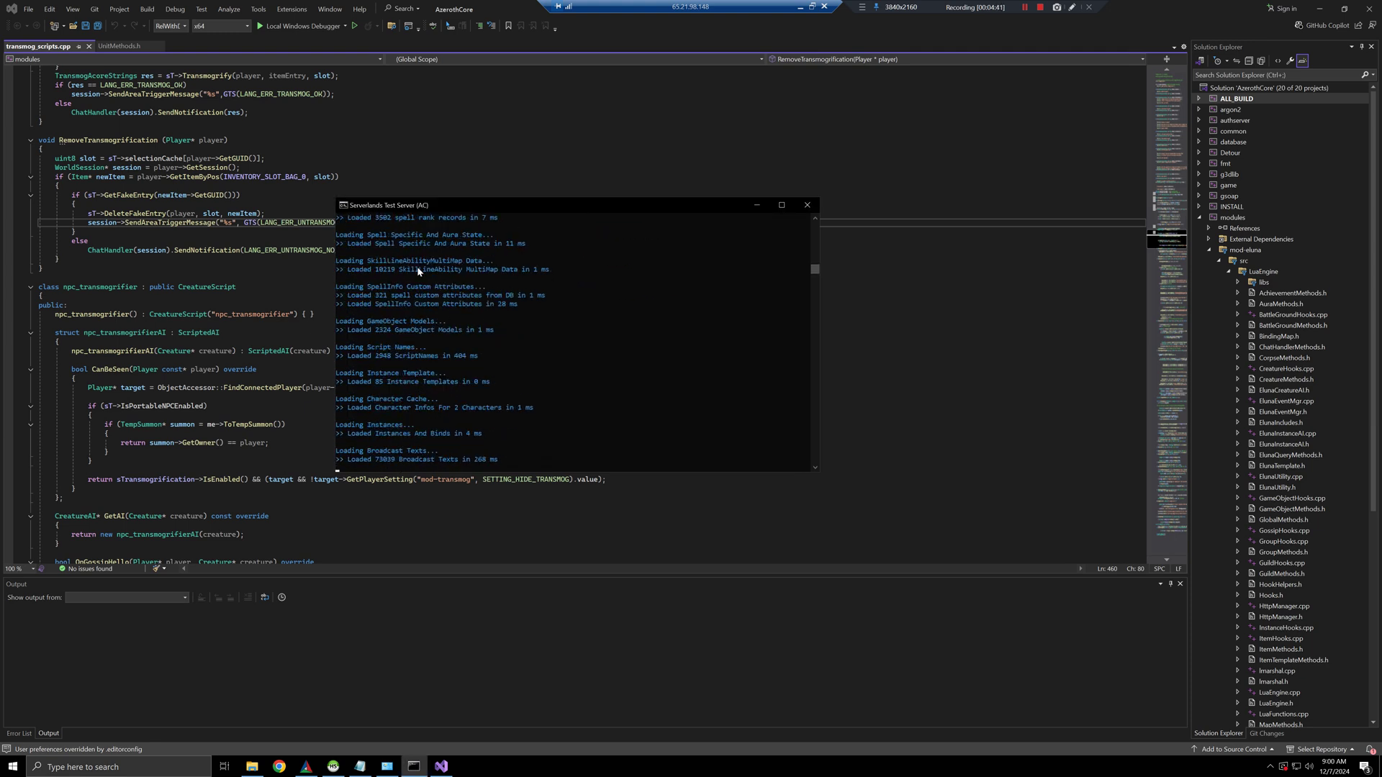
Step: Close the remaining folder window and move the server console up and right
right_click(252, 767)
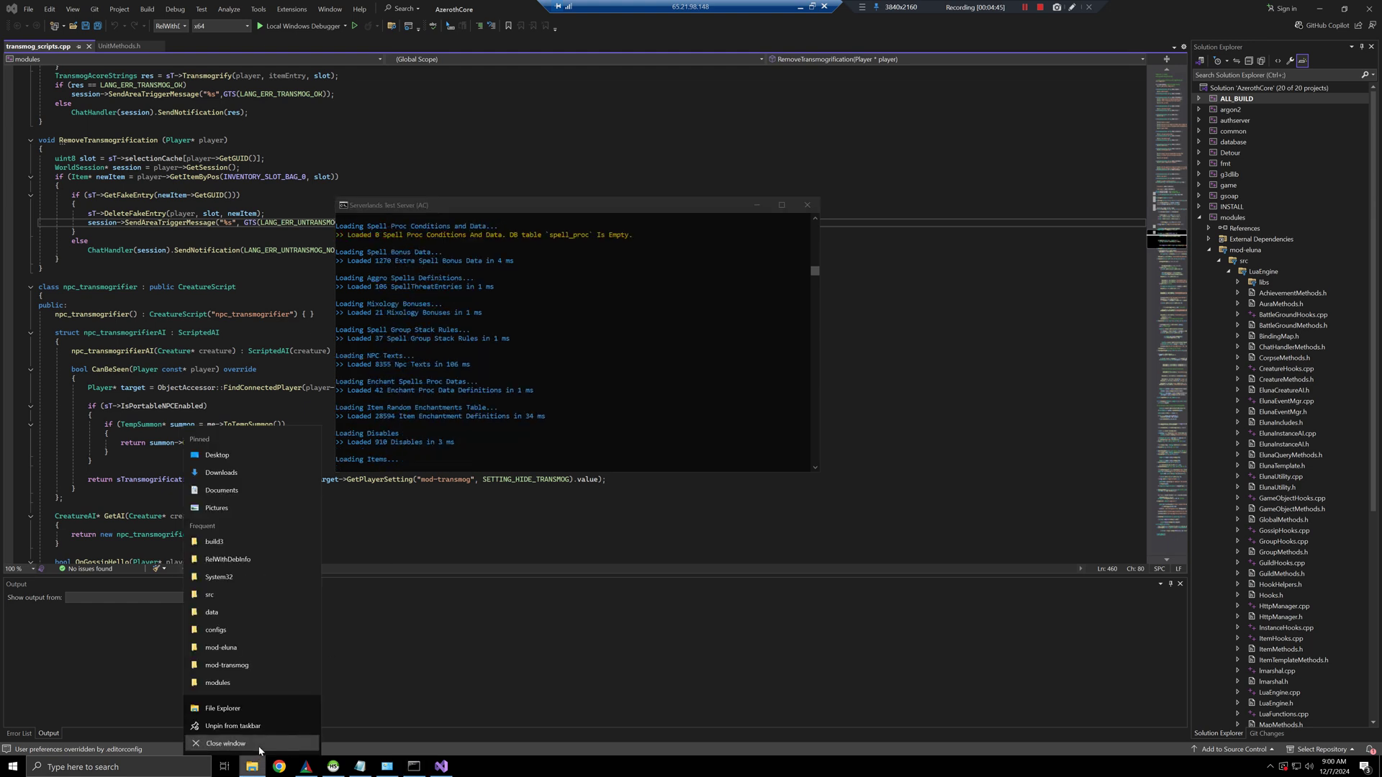
left_click(260, 751)
left_click_drag(504, 205, 632, 181)
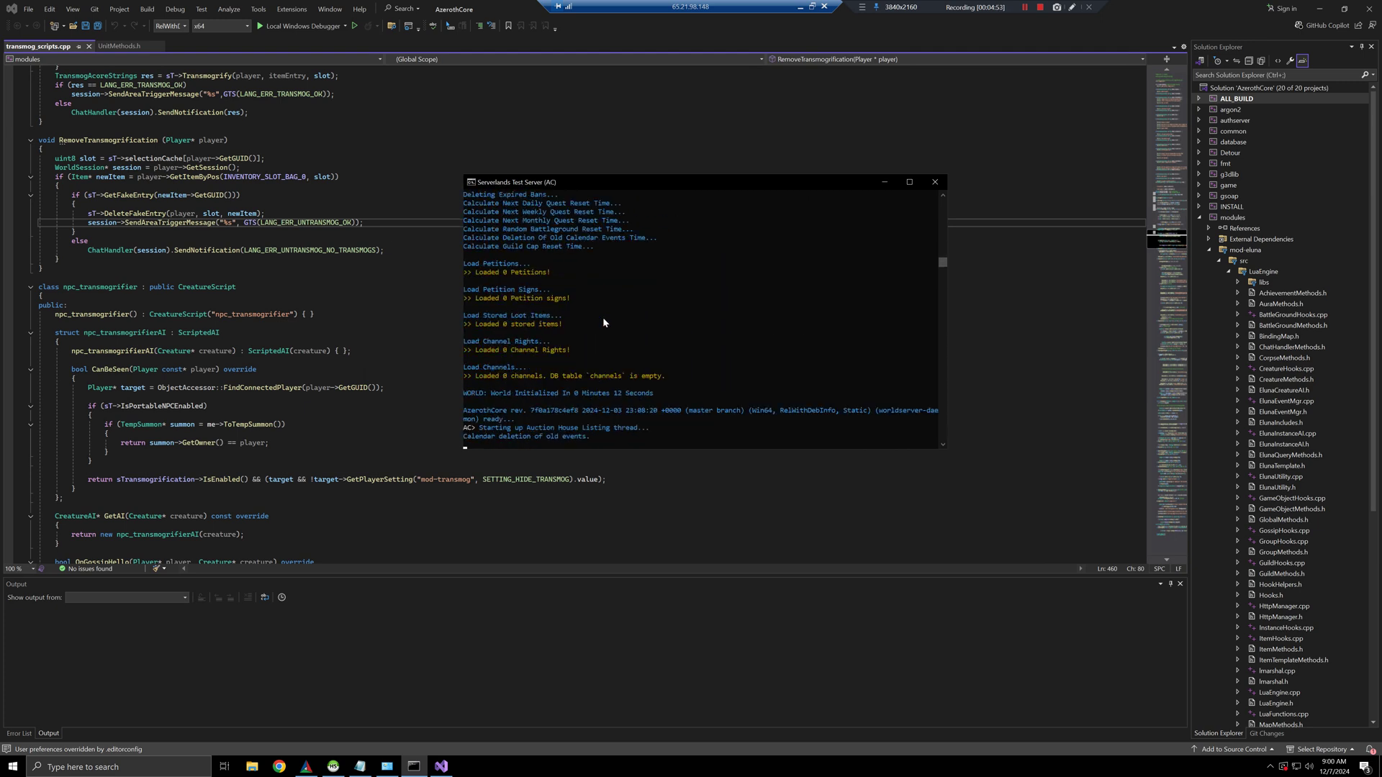
Step: Interrupt the server with Ctrl+C and answer n so the loop restarts it
key("ctrl+c")
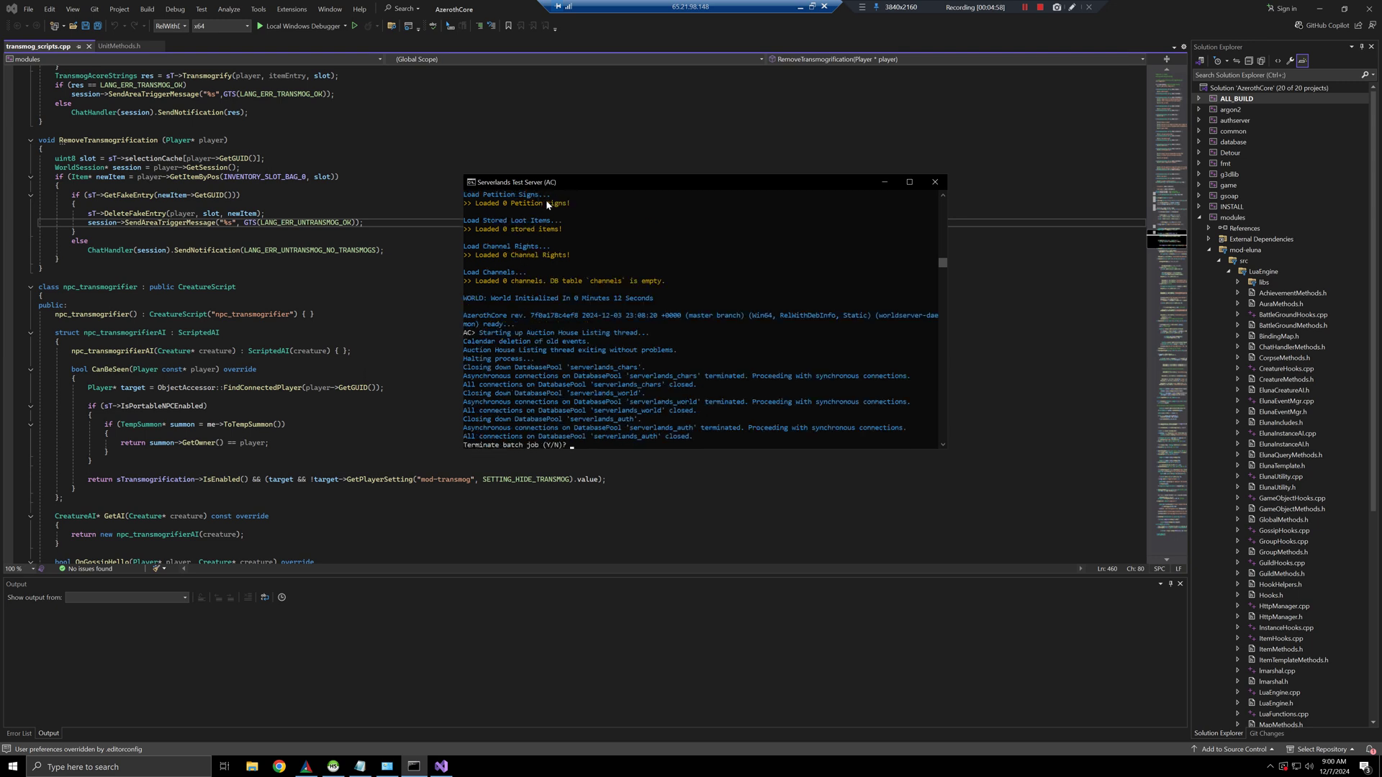
left_click_drag(557, 183, 527, 167)
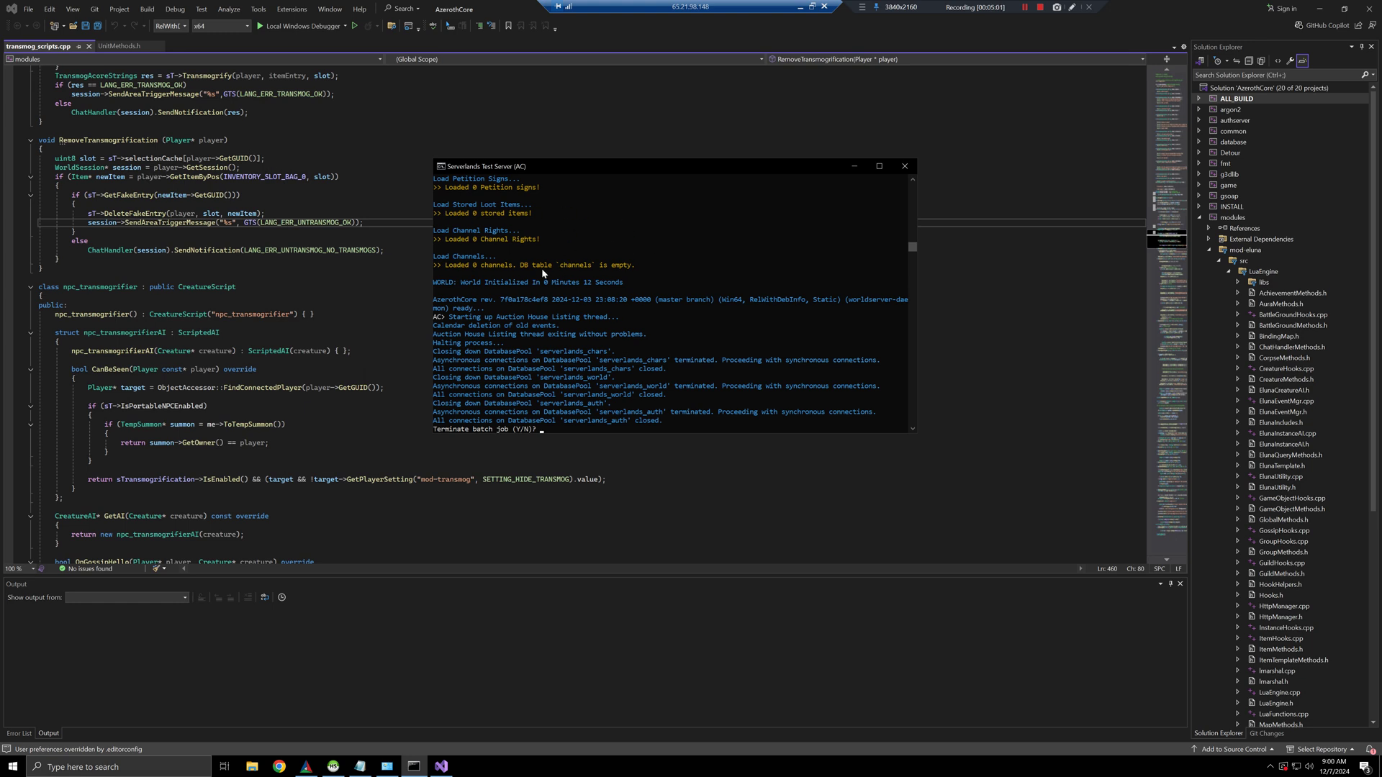
type("n")
key("Return")
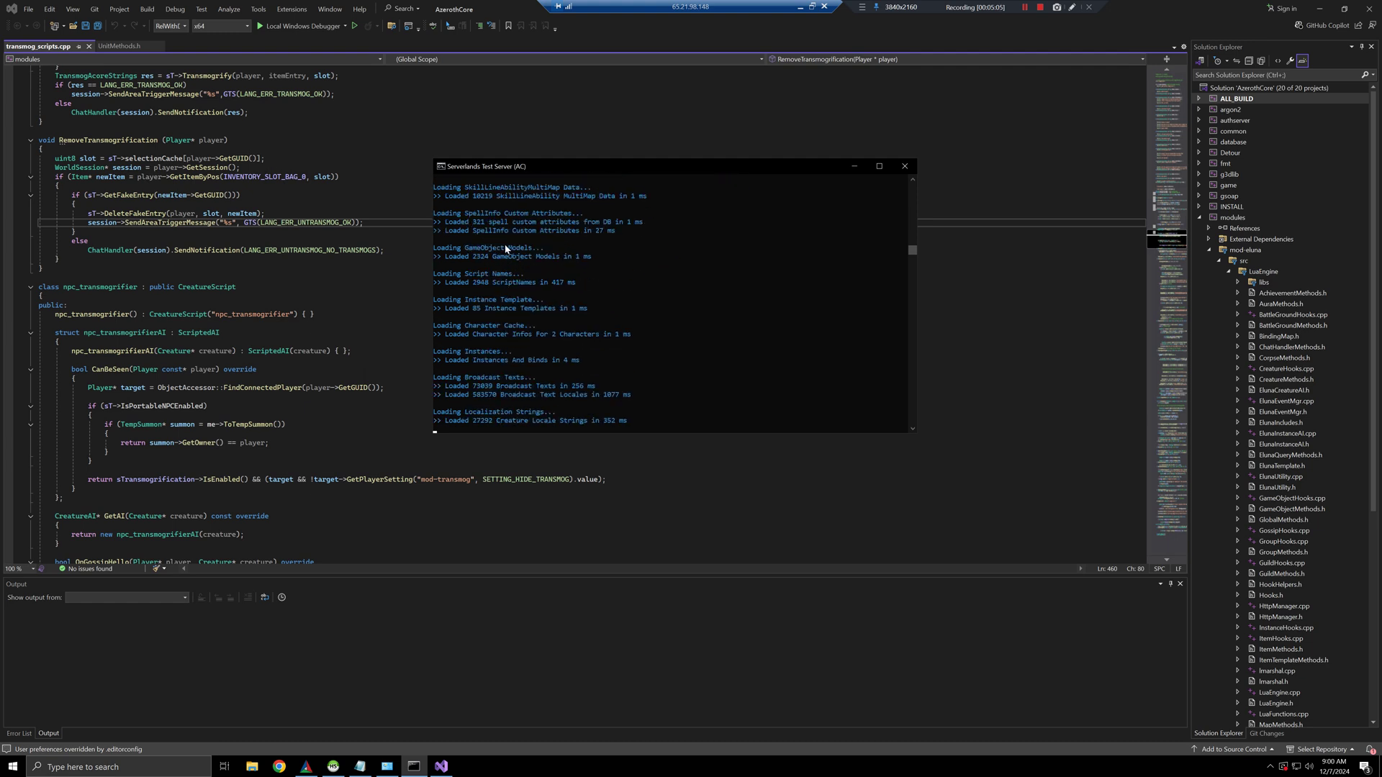
mouse_move(531, 173)
left_mouse_down()
mouse_move(546, 161)
mouse_move(551, 174)
left_mouse_up()
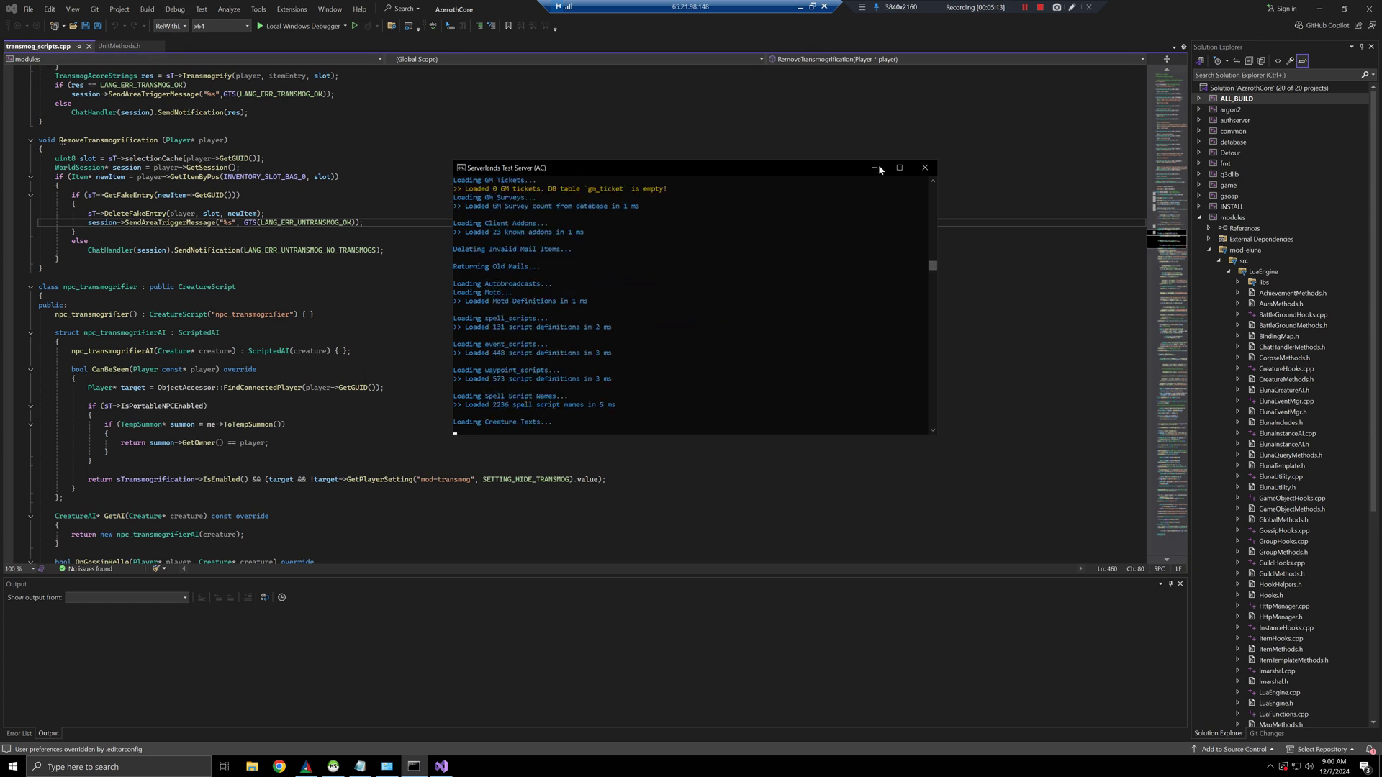
left_click_drag(789, 175, 737, 182)
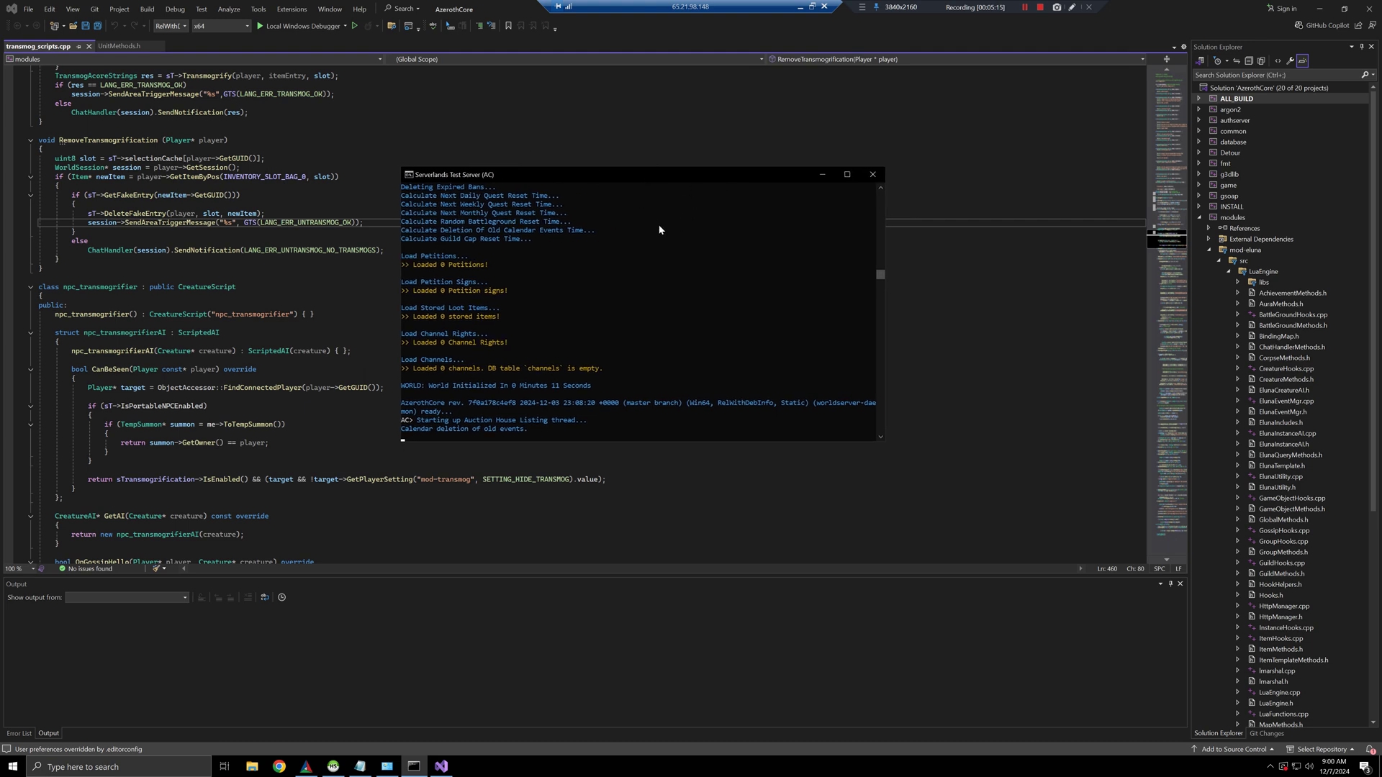